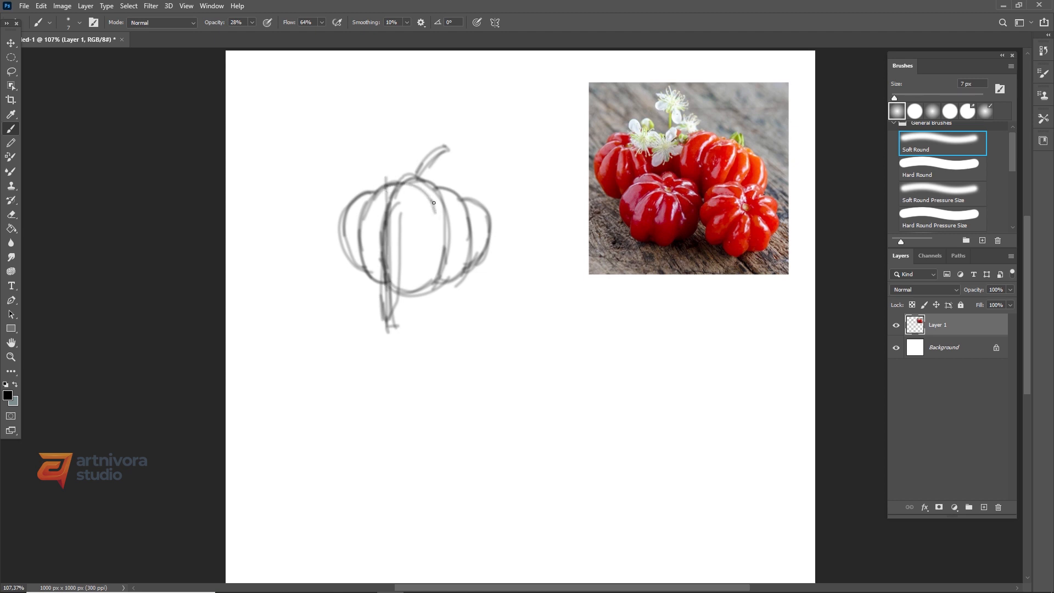
- Sketch the inner stem and bowl lines of the letter P in the middle of the fruit and reinforce its outer ribs
left_click_drag(402, 207, 401, 289)
left_click_drag(407, 211, 400, 278)
left_click_drag(400, 189, 399, 291)
left_click_drag(386, 295, 402, 313)
left_click_drag(364, 203, 367, 247)
left_click_drag(351, 206, 364, 268)
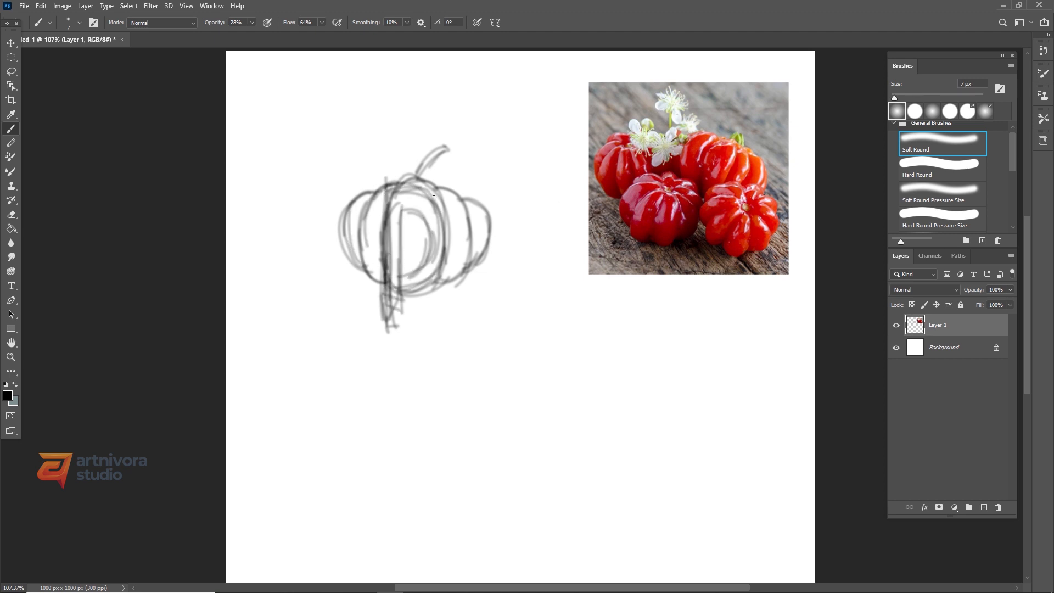
- Darken the fruit's curved rib outlines on both sides of the P and complete the leaf above it
left_click_drag(462, 217, 463, 249)
left_click_drag(470, 209, 475, 263)
left_click_drag(442, 195, 446, 269)
left_click_drag(385, 204, 383, 271)
left_click_drag(370, 193, 364, 267)
left_click_drag(362, 202, 360, 252)
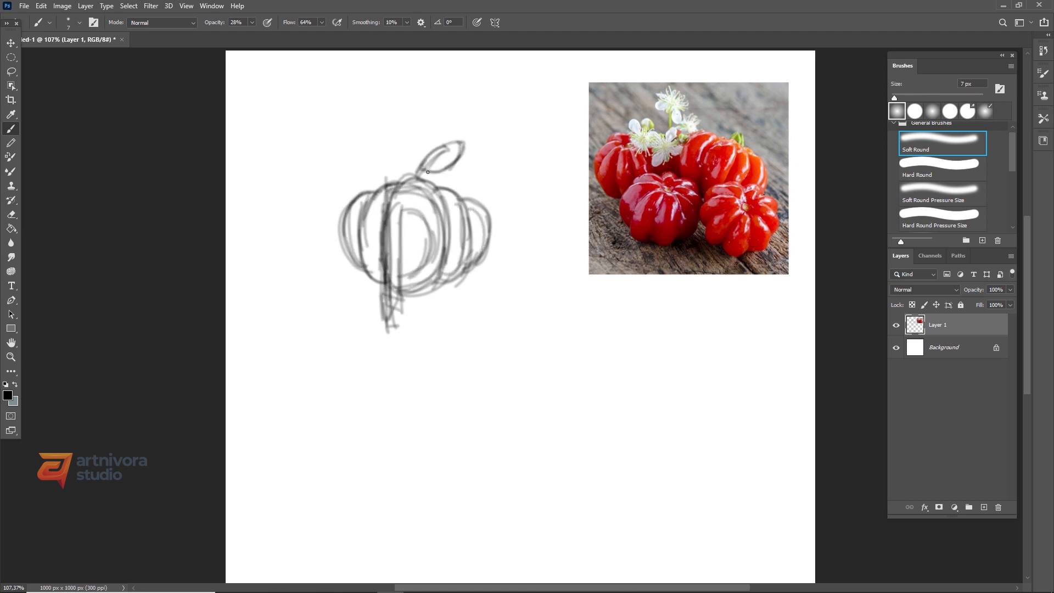
- Show the grid over the canvas
left_click(186, 5)
mouse_move(220, 210)
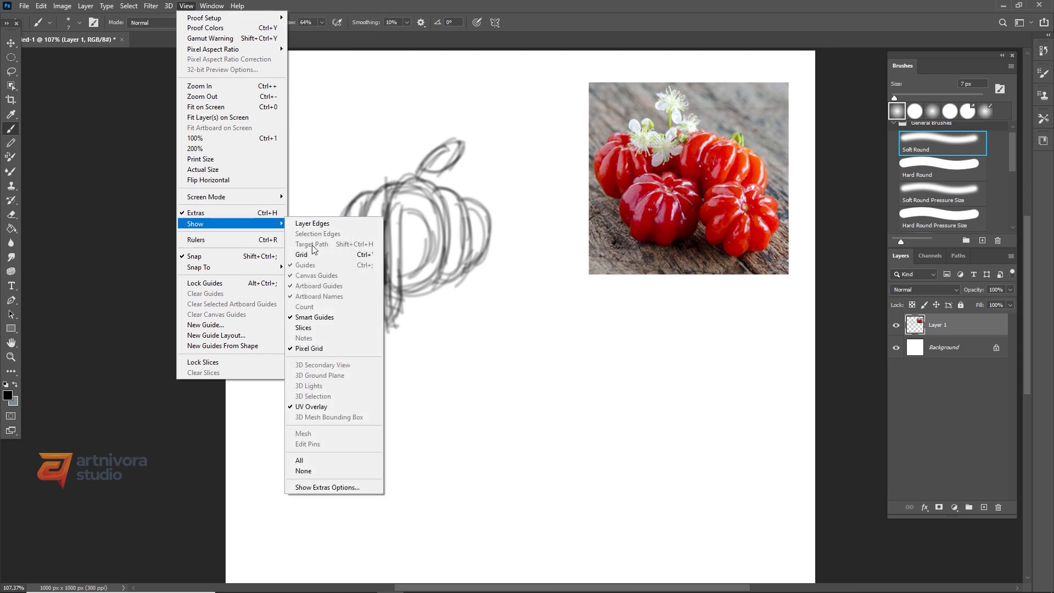
left_click(308, 254)
- Scale down Layer 1 with the rough sketch and reference photo, and move it to the upper part of the canvas
left_click(11, 43)
left_click(898, 327)
left_click(899, 327)
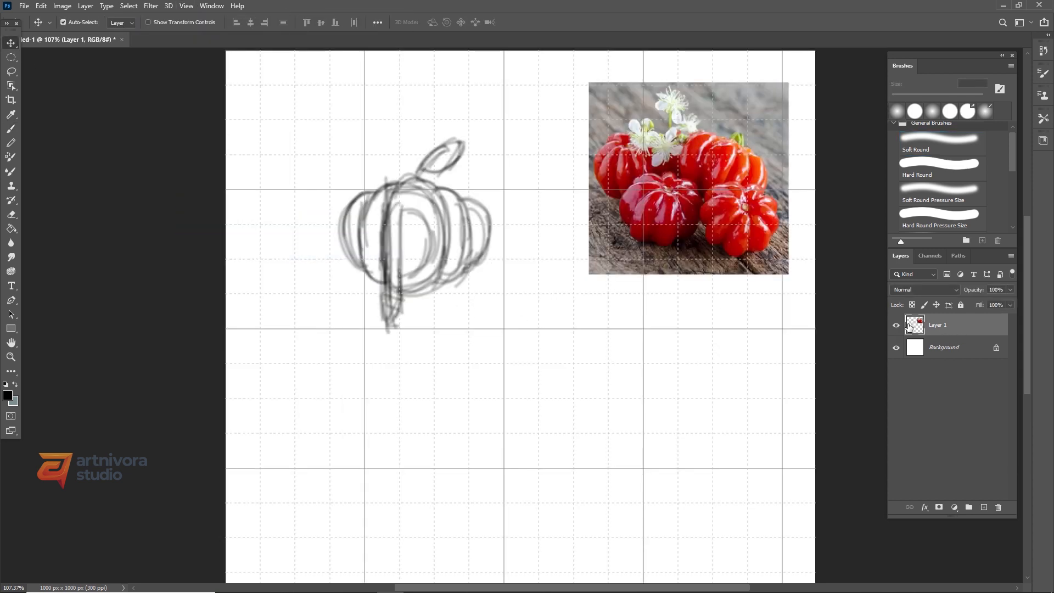
key("ctrl+t")
left_click_drag(337, 334, 452, 268)
left_click_drag(701, 152, 649, 111)
key("Return")
- On a new layer, brush a clean letter P along the grid with a rounded bowl and an elongated inner counter
left_click(983, 508)
key("b")
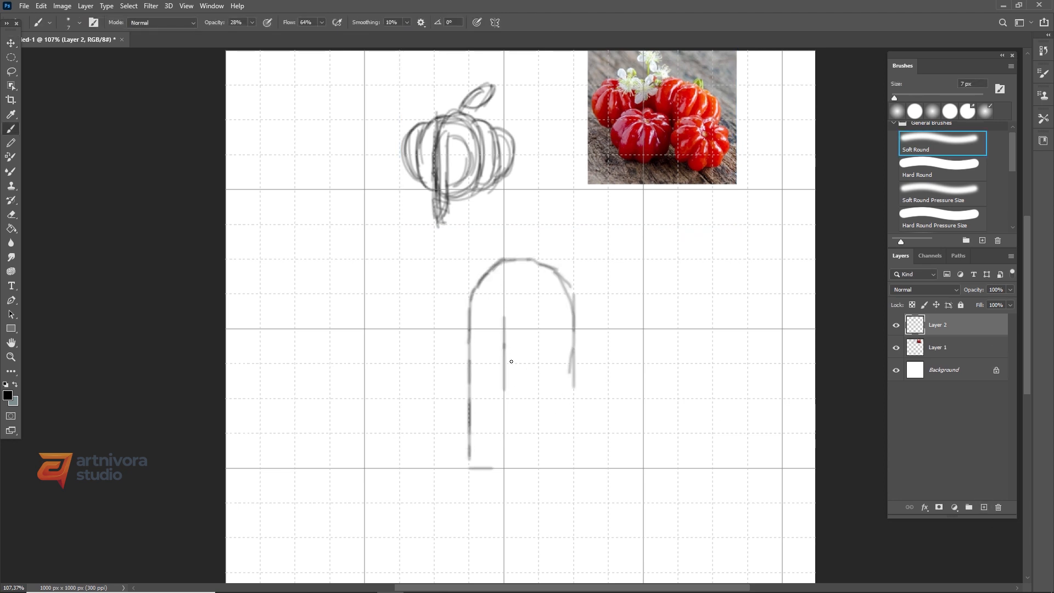
mouse_move(504, 330)
left_mouse_down()
mouse_move(524, 399)
mouse_move(575, 379)
mouse_move(508, 392)
mouse_move(567, 409)
left_mouse_up()
left_click_drag(561, 410, 505, 433)
left_click_drag(504, 376, 504, 457)
left_click_drag(573, 366, 560, 411)
left_click_drag(540, 364, 505, 395)
left_click_drag(550, 415, 505, 432)
left_click_drag(574, 342, 574, 381)
left_click_drag(567, 390, 557, 406)
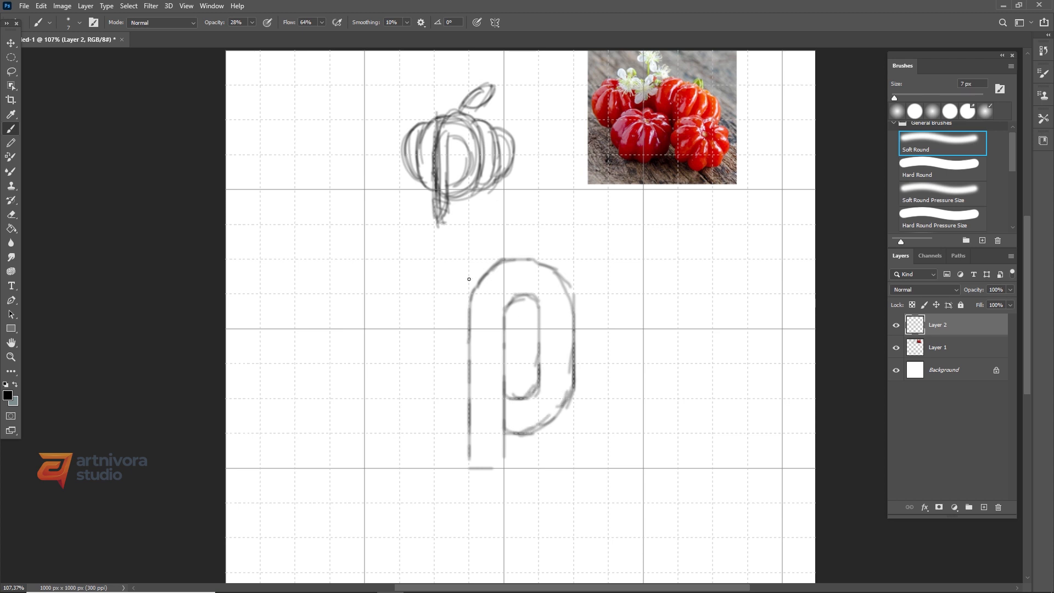
- Sketch two curved crescent segments to the left of the P as the fruit's ribs
mouse_move(470, 269)
left_mouse_down()
mouse_move(424, 414)
mouse_move(469, 267)
left_mouse_up()
left_click_drag(382, 295, 385, 354)
left_click_drag(382, 297, 407, 414)
left_click_drag(415, 278, 380, 336)
left_click_drag(380, 329, 414, 421)
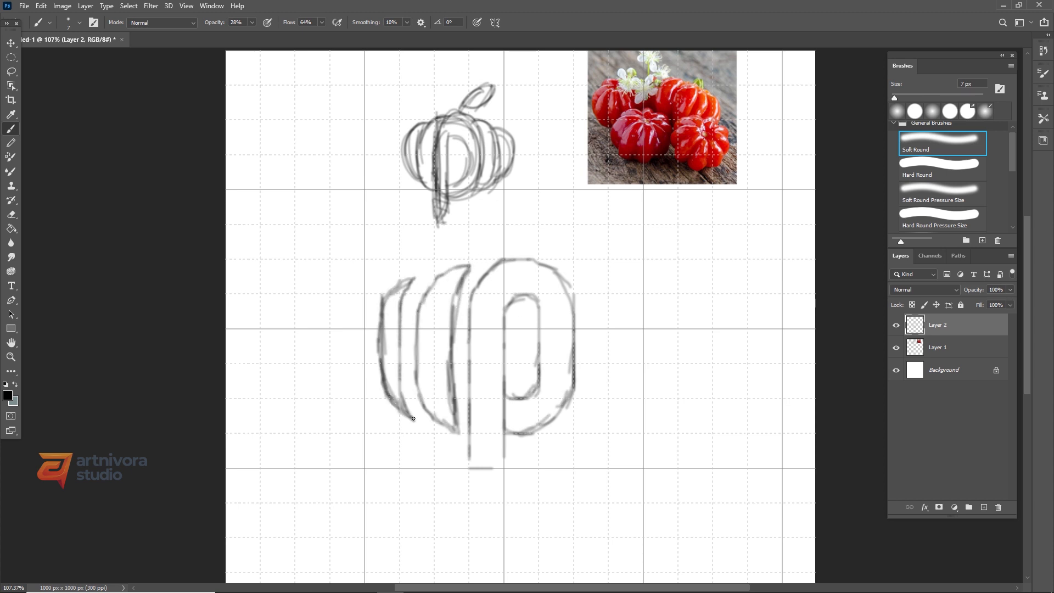
left_click_drag(414, 281, 414, 420)
mouse_move(410, 278)
left_mouse_down()
mouse_move(387, 396)
mouse_move(414, 418)
left_mouse_up()
left_click_drag(426, 291, 446, 431)
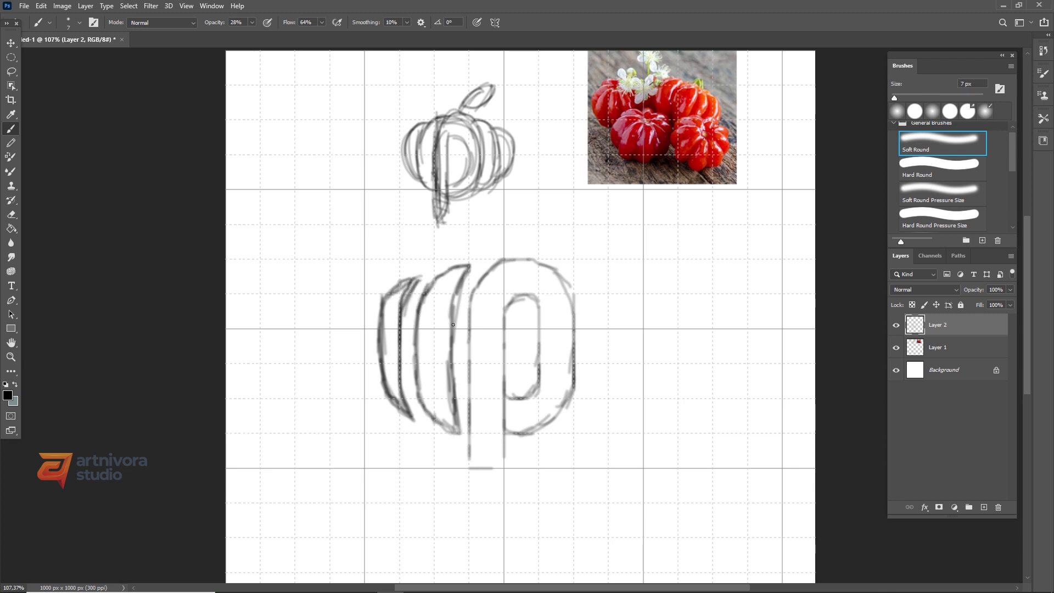
- Close the bottom of the P's stem and sketch two mirrored crescent segments to the right of the P
left_click_drag(491, 265, 469, 425)
left_click_drag(504, 417, 484, 468)
left_click_drag(587, 305, 571, 430)
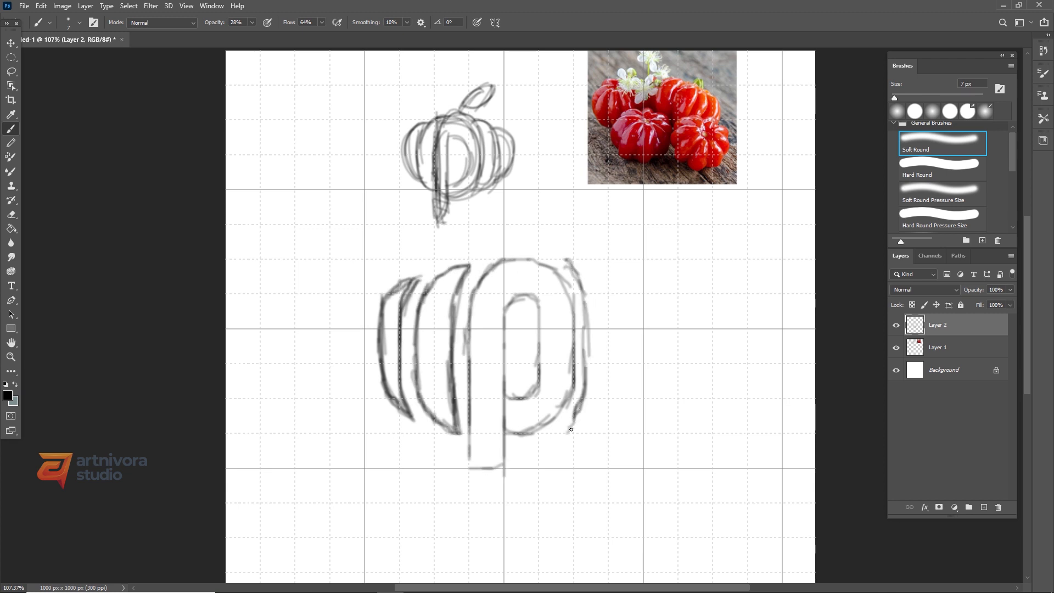
left_click_drag(607, 292, 577, 427)
mouse_move(569, 259)
left_mouse_down()
mouse_move(619, 308)
mouse_move(644, 360)
left_mouse_up()
left_click_drag(643, 307, 609, 418)
left_click_drag(616, 276, 644, 385)
left_click_drag(644, 296, 609, 414)
- Retrace the P's stem and lower bowl, giving the stem a curved, pointed bottom end
left_click_drag(504, 324, 504, 438)
left_click_drag(470, 403, 503, 472)
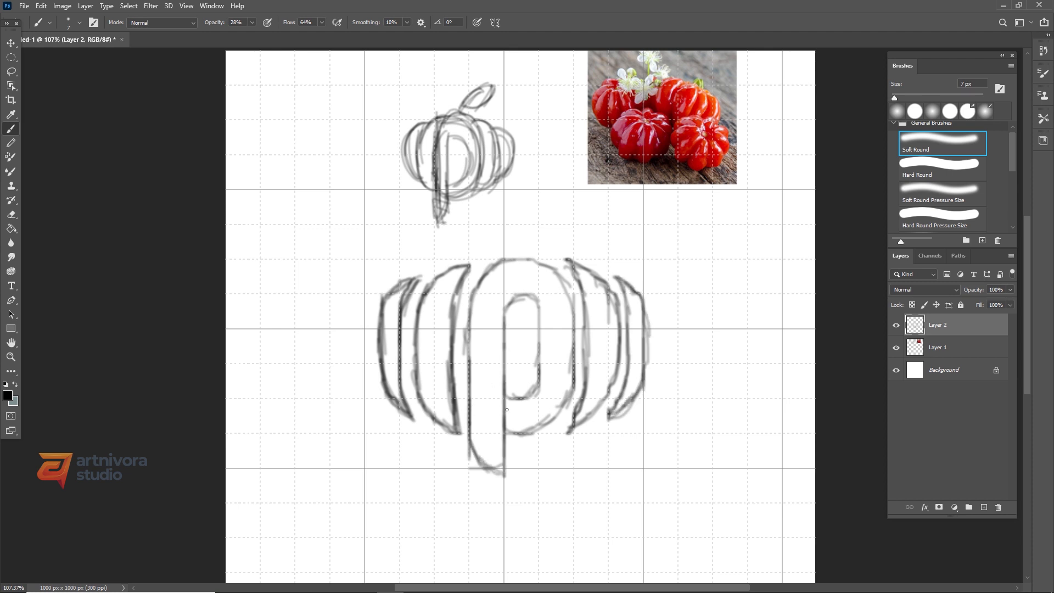
left_click_drag(574, 387, 506, 434)
left_click_drag(471, 420, 504, 479)
- Sketch two pointed leaves spreading left and right above the P
mouse_move(511, 240)
left_mouse_down()
mouse_move(573, 183)
mouse_move(512, 242)
left_mouse_up()
mouse_move(512, 239)
left_mouse_down()
mouse_move(573, 184)
mouse_move(540, 237)
left_mouse_up()
mouse_move(504, 236)
left_mouse_down()
mouse_move(469, 178)
mouse_move(434, 169)
left_mouse_up()
left_click_drag(439, 175, 504, 237)
- Hide Layer 1 and reinforce the outlines of the left segments, the P's top curve and the leaves
left_click(896, 349)
left_click_drag(416, 278, 382, 302)
left_click_drag(416, 281, 395, 336)
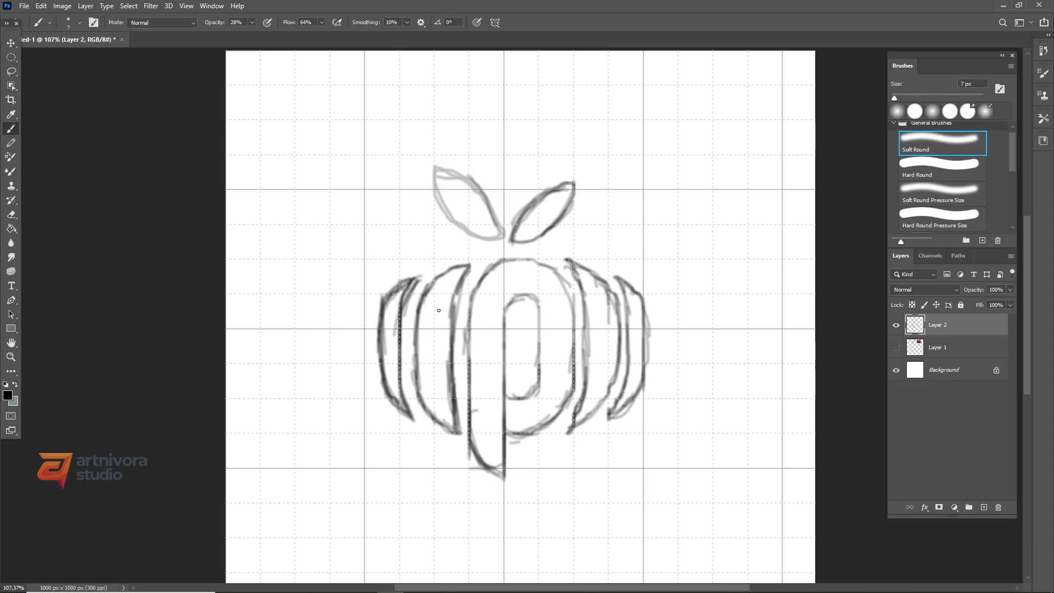
left_click_drag(461, 265, 421, 307)
left_click_drag(503, 260, 471, 308)
left_click_drag(532, 259, 477, 285)
left_click_drag(468, 177, 498, 240)
mouse_move(435, 176)
left_mouse_down()
mouse_move(501, 238)
mouse_move(574, 185)
left_mouse_up()
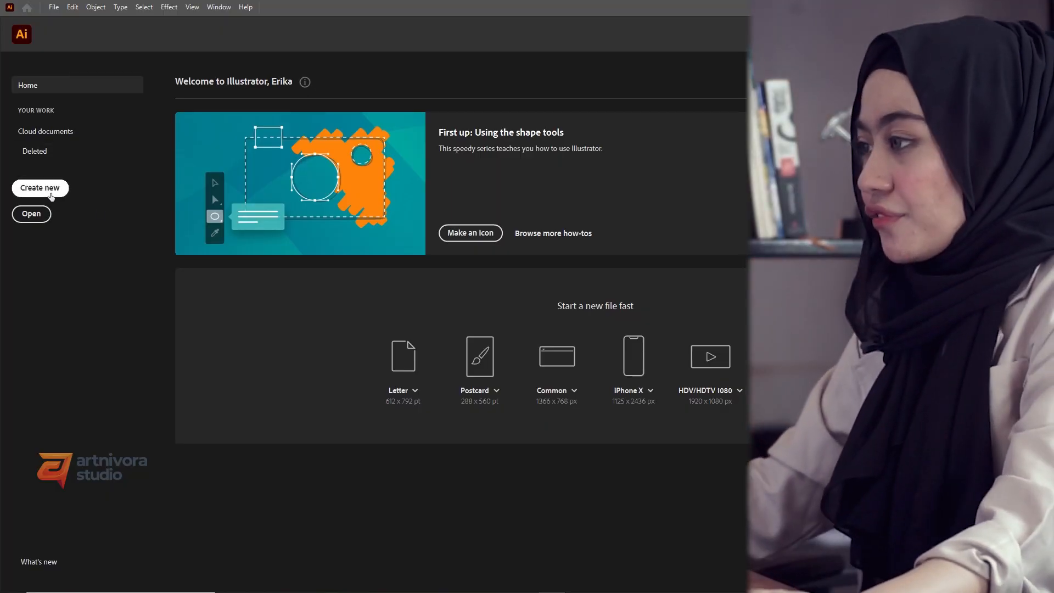
- Switch to Illustrator and create a new 1000 x 1000 px CMYK document
left_click(40, 188)
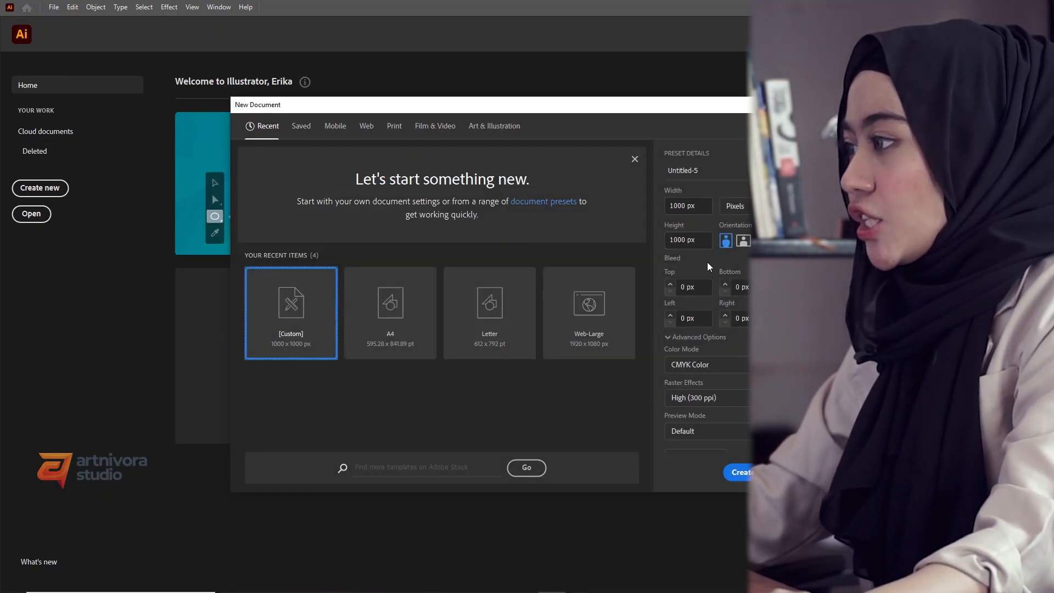
left_click(739, 473)
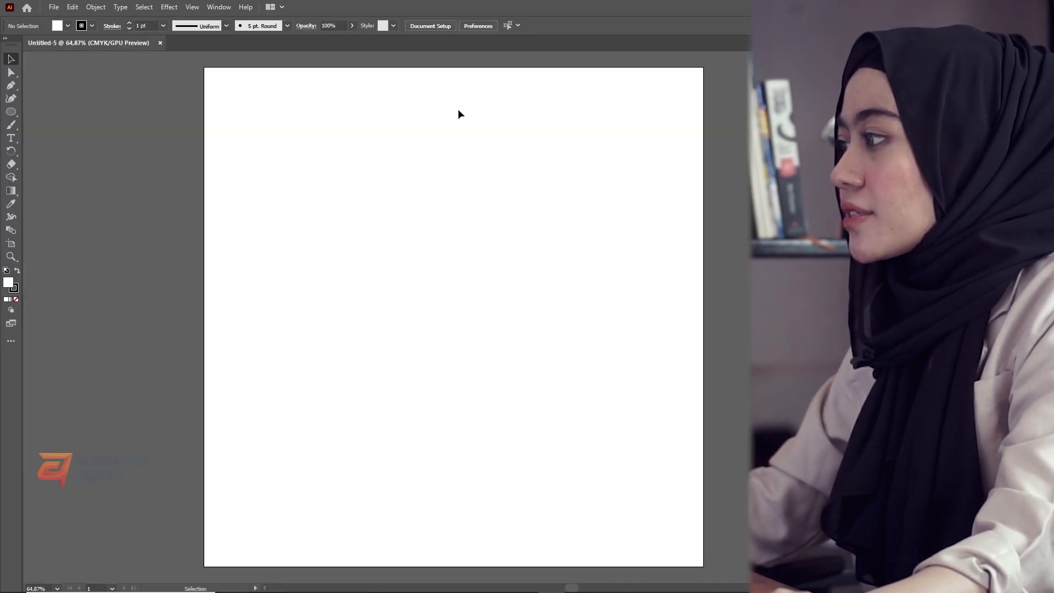
- Paste the logo sketch onto the artboard and enlarge it proportionally to about 857 px wide
key("ctrl+v")
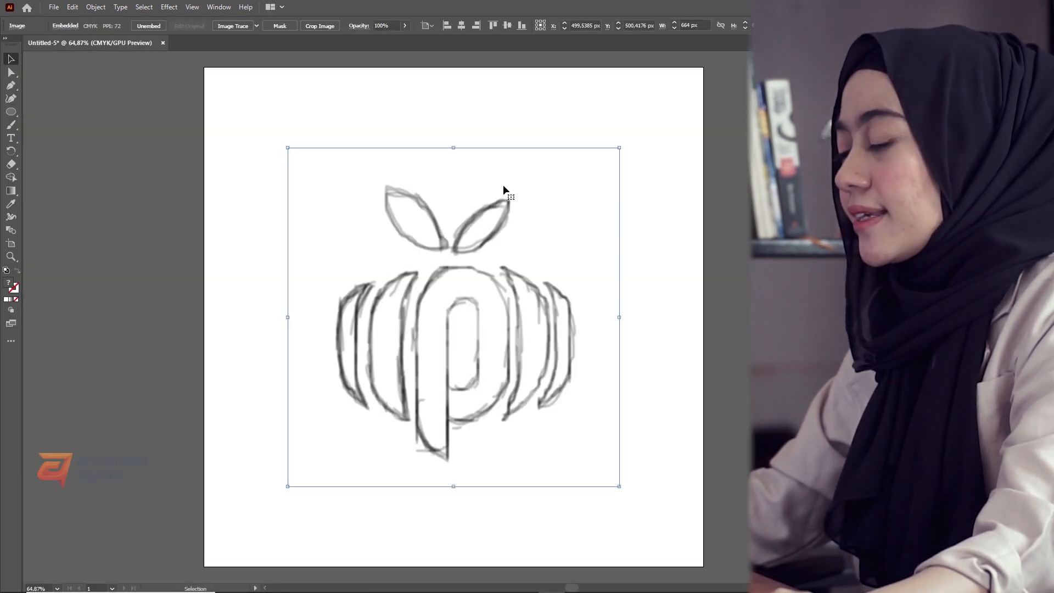
left_click_drag(619, 147, 674, 103)
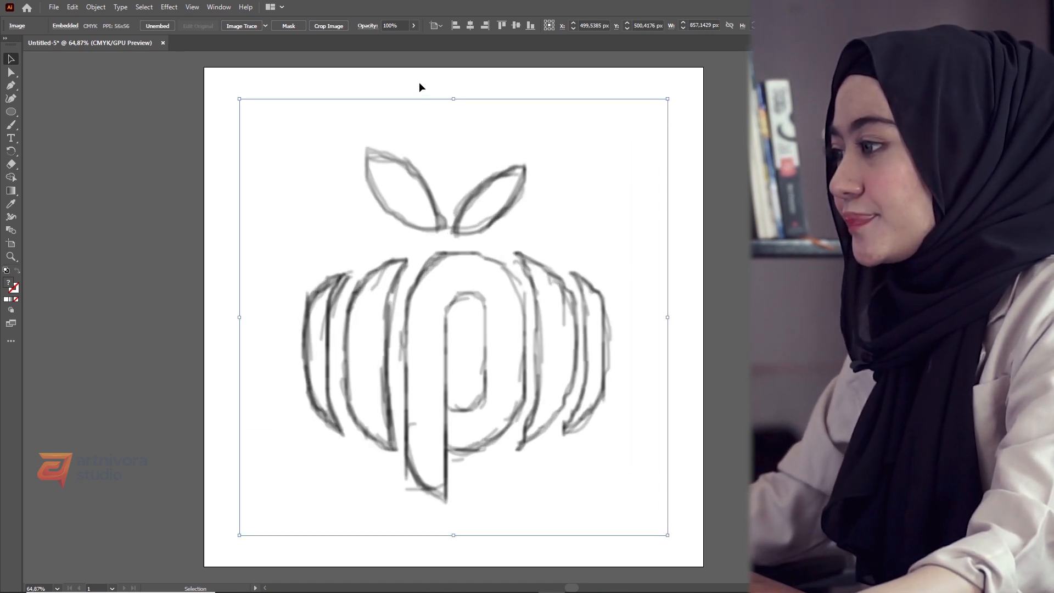
left_click(421, 87)
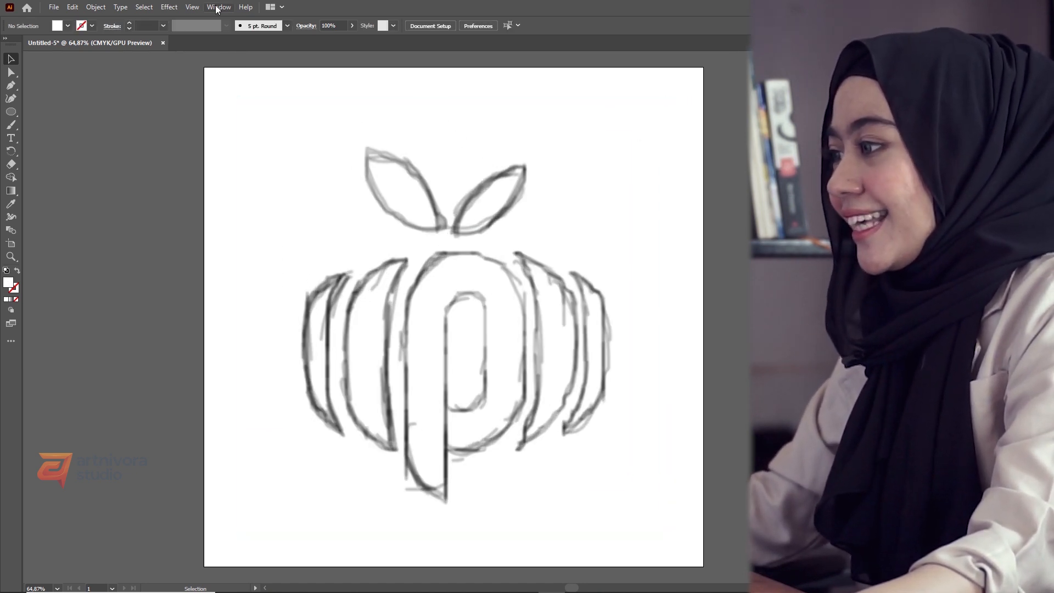
- Show the grid in the Illustrator document
left_click(192, 7)
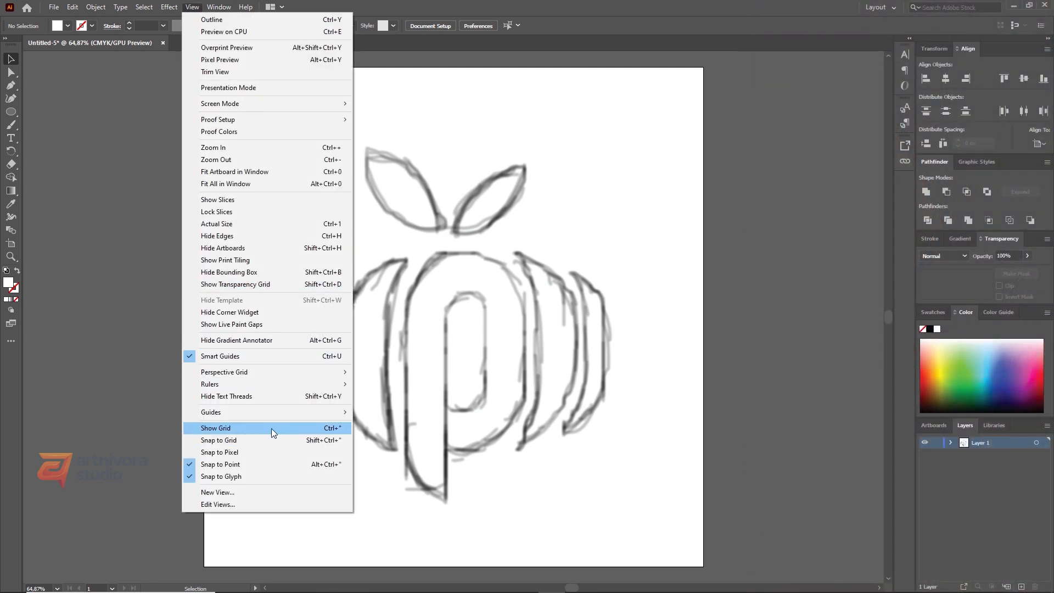
left_click(271, 428)
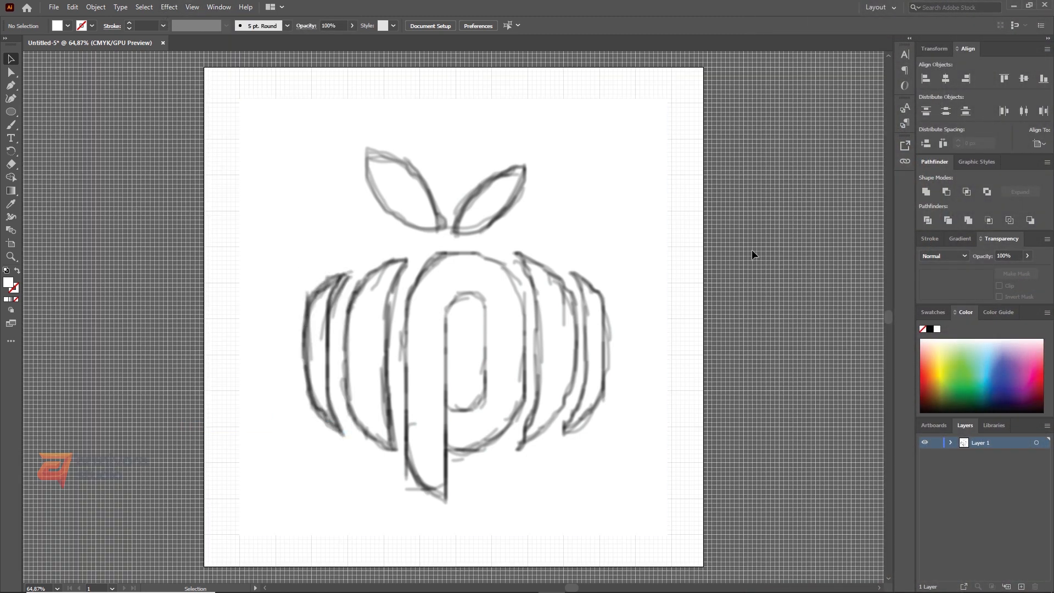
- Add a second layer and reduce the sketch image's opacity to 17%
left_click(609, 229)
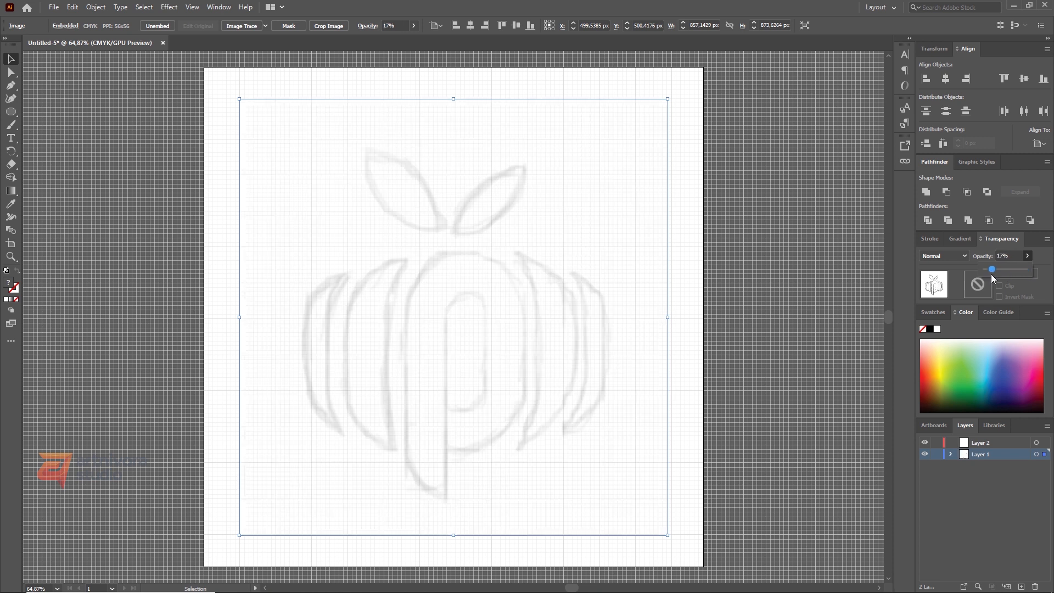
left_click(675, 335)
left_click(674, 335)
- Reposition the faded sketch on the grid at about X 516 px, Y 488 px
left_click(569, 309)
left_click_drag(588, 326, 589, 318)
key("ctrl+minus")
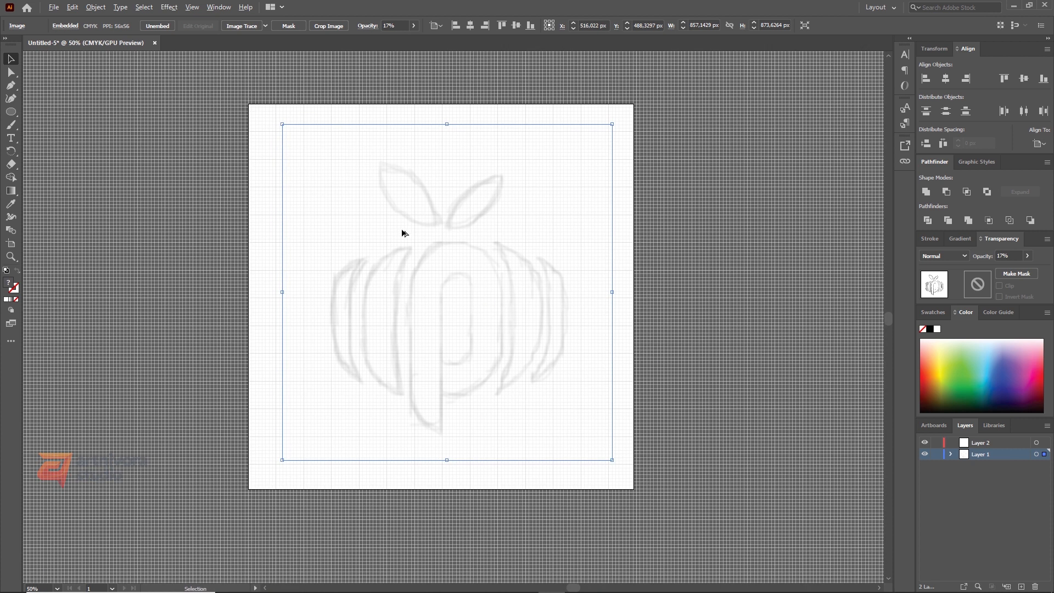
key("ctrl+plus")
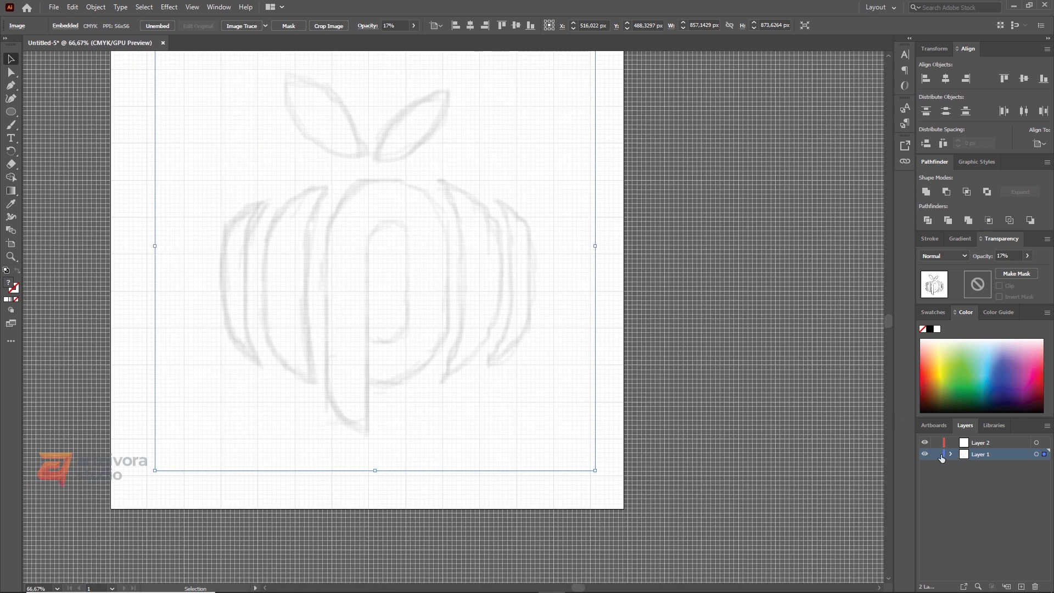
- Lock Layer 1 with the sketch and make Layer 2 the active layer
left_click(940, 454)
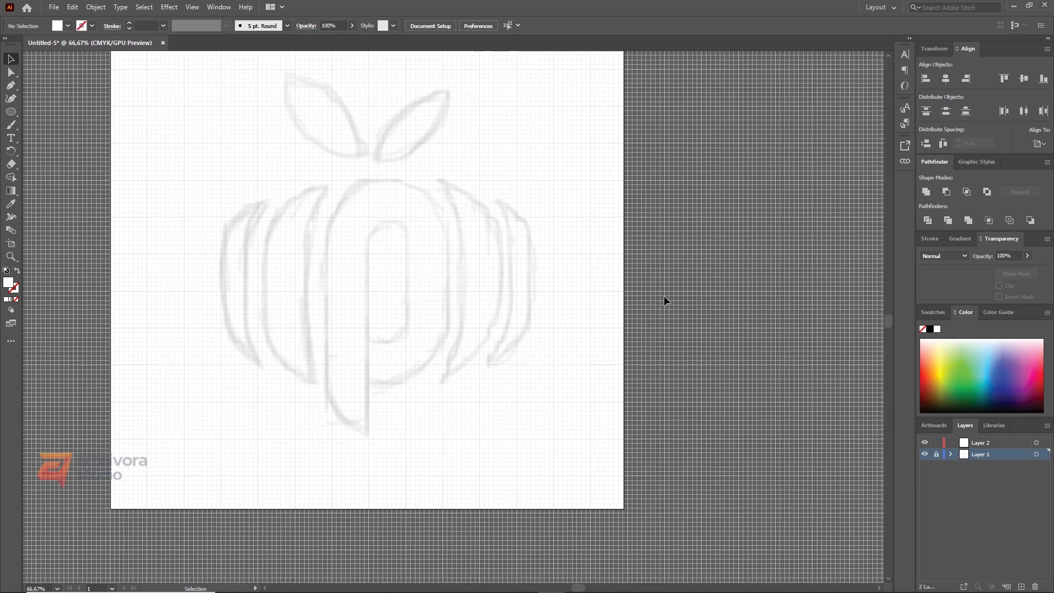
left_click(994, 444)
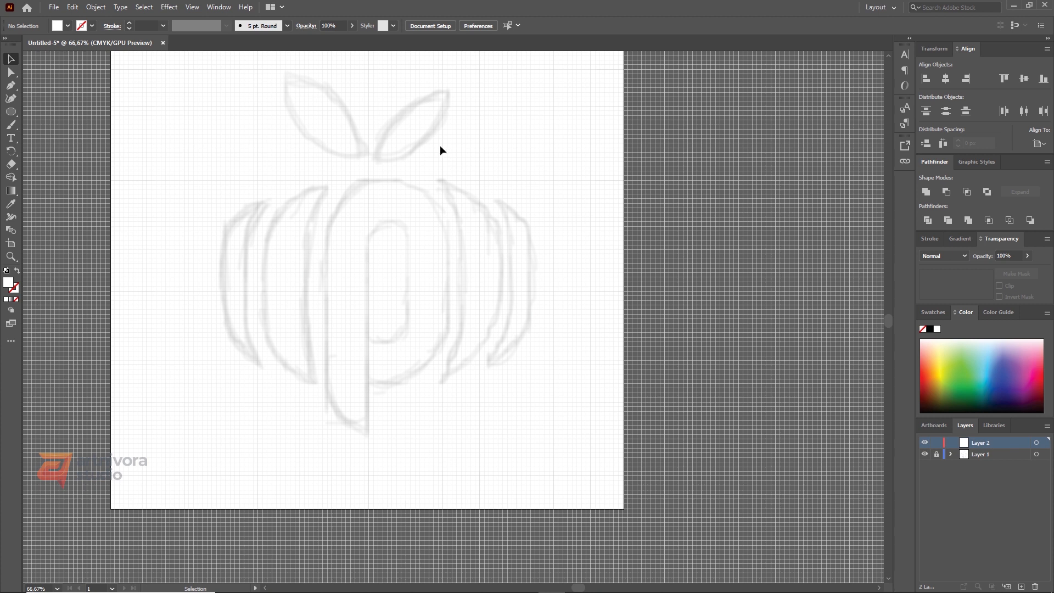
- Turn on Snap to Grid
left_click(192, 7)
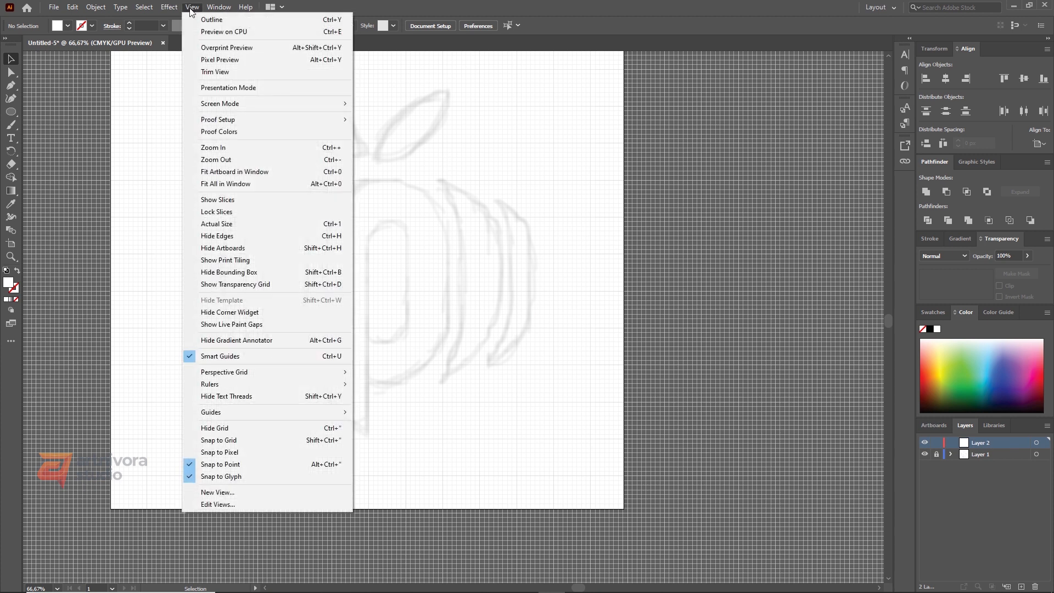
left_click(233, 439)
- Set up the Ellipse tool with no fill and a black 1 pt stroke
left_click(11, 112)
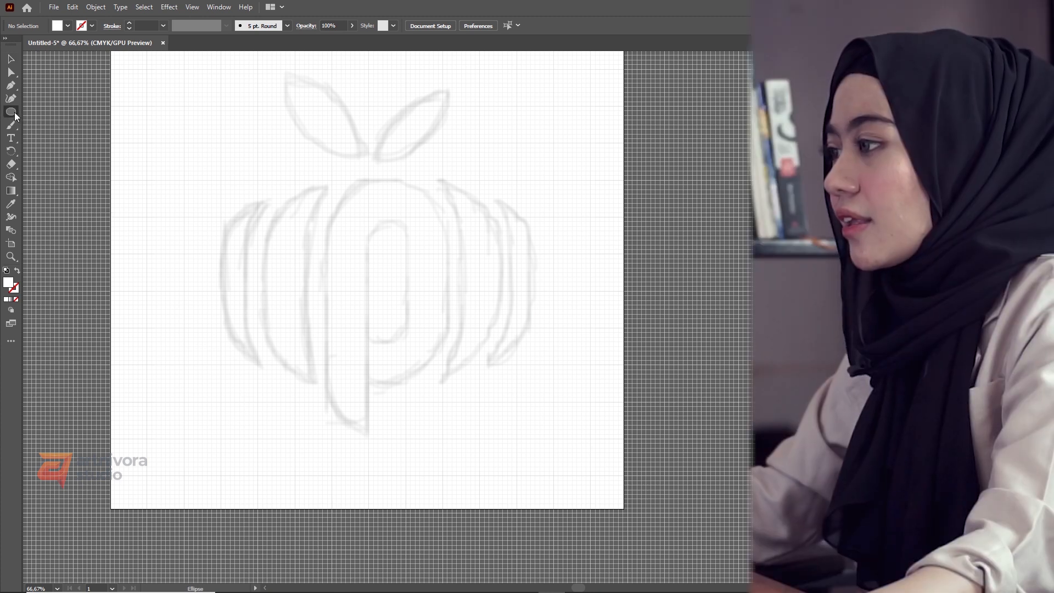
left_click(68, 25)
left_click(67, 36)
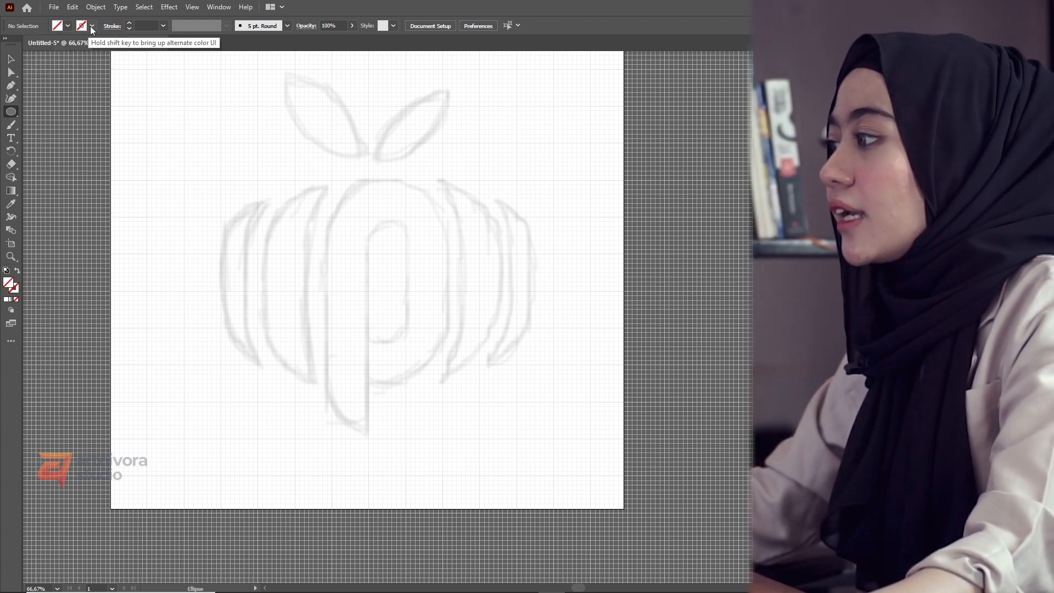
left_click(92, 26)
left_click(31, 44)
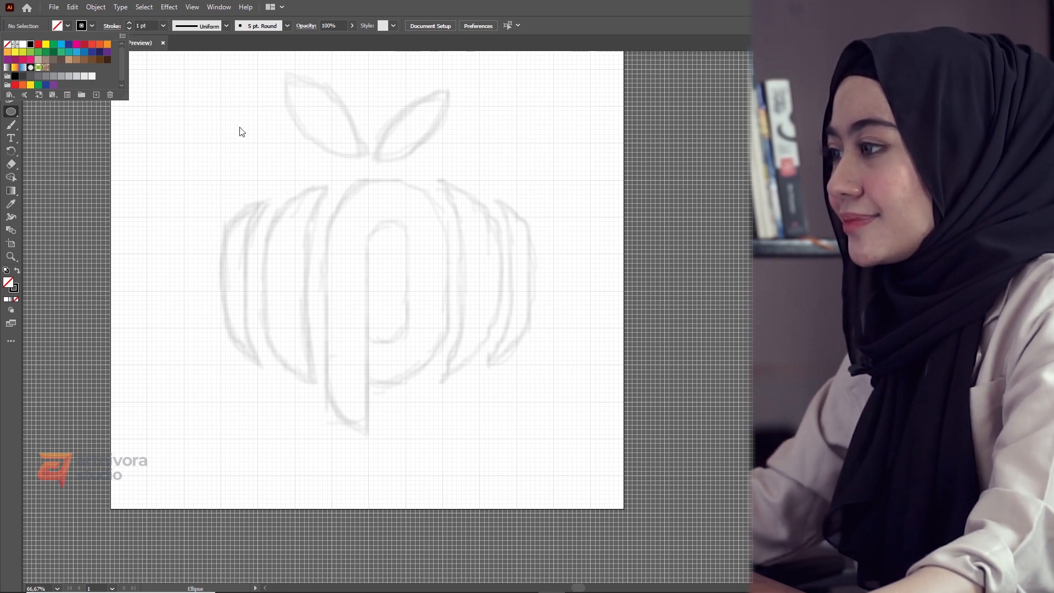
left_click(93, 26)
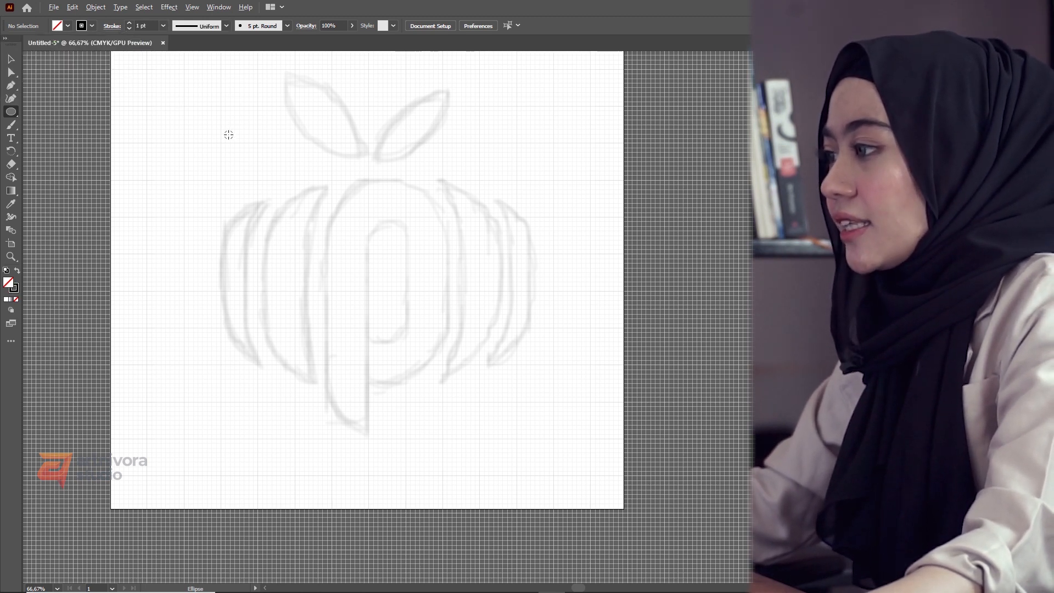
- Draw a 216 px circle over the top of the P's bowl
scroll(225, 131, "down", 2)
scroll(315, 166, "up", 2)
scroll(276, 151, "up", 2)
scroll(249, 141, "down", 1)
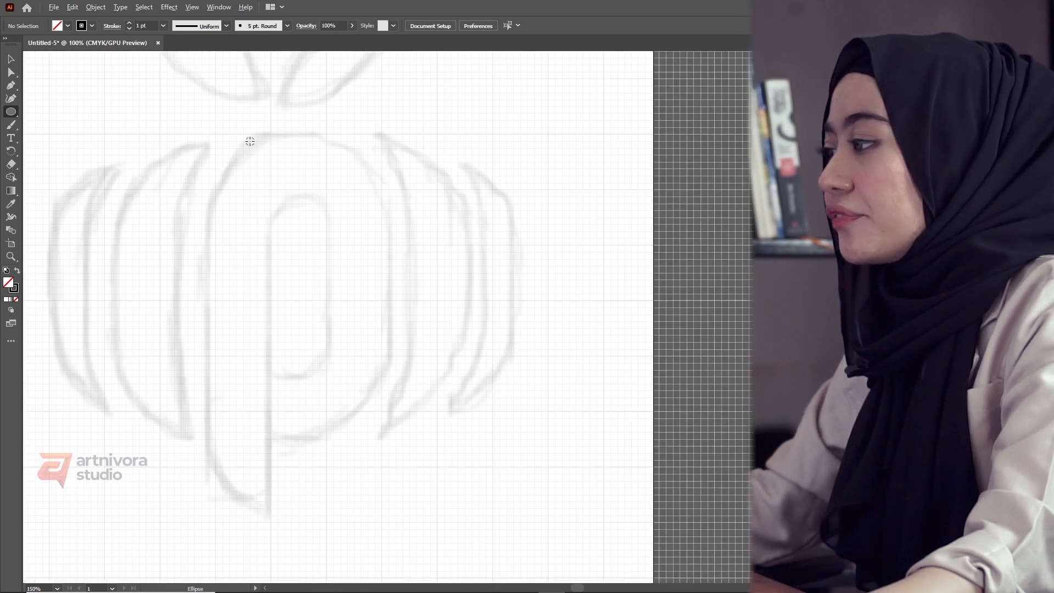
left_click_drag(221, 124, 389, 275)
scroll(299, 204, "up", 1)
- Move the circle down onto the P's top curve and make concentric copies of 252 px and 72 px
left_click(12, 60)
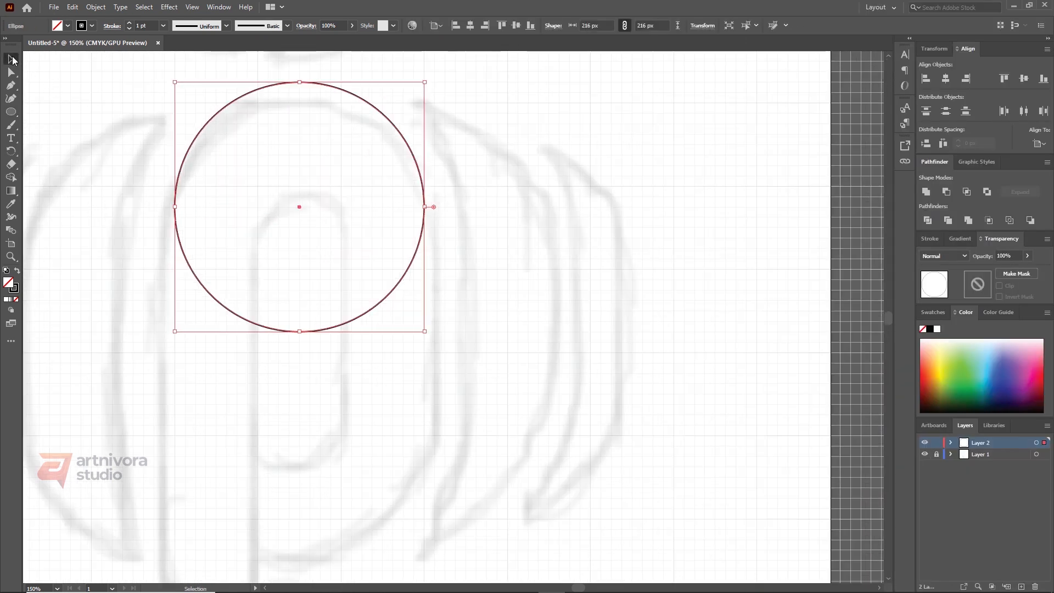
left_click_drag(328, 85, 328, 107)
left_click_drag(430, 107, 443, 88)
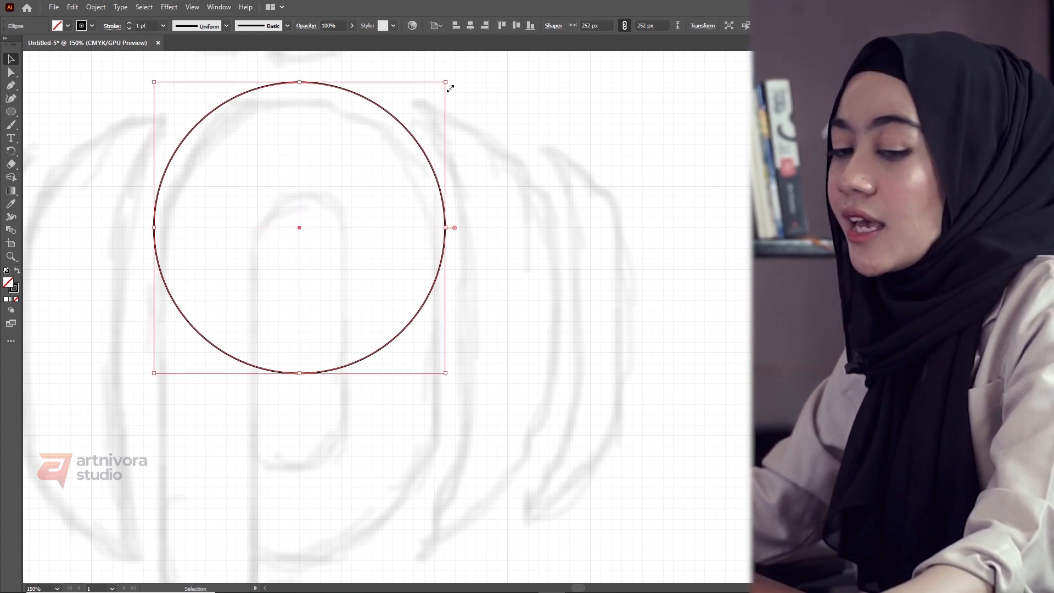
left_click_drag(451, 86, 348, 166)
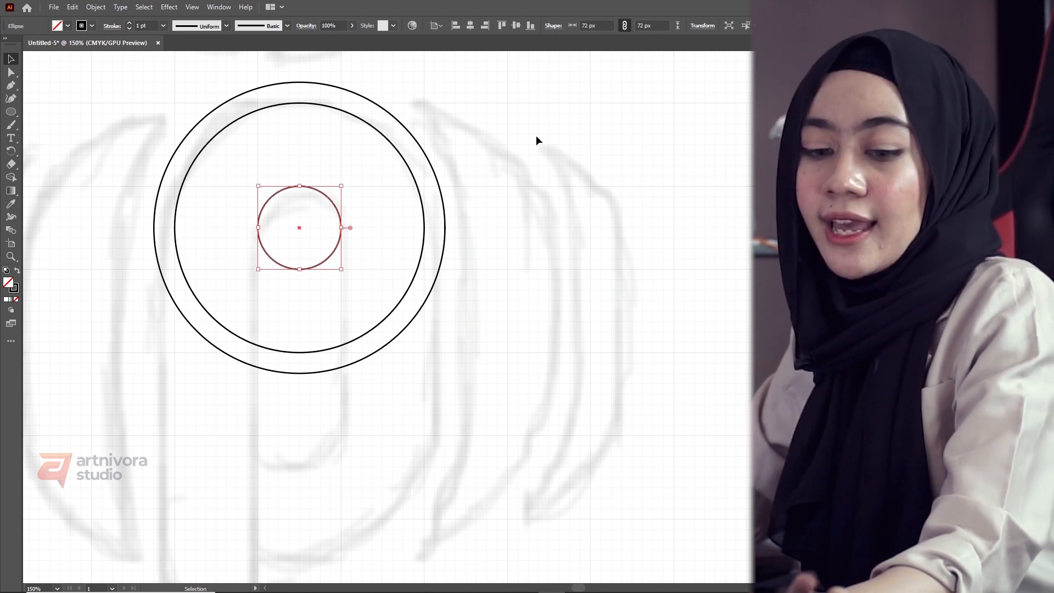
left_click(536, 141)
- Select the 252 px and 216 px concentric circles and copy them over the segment on the P's left side, slightly lower
scroll(365, 132, "down", 2)
scroll(306, 170, "up", 2)
scroll(306, 169, "down", 1)
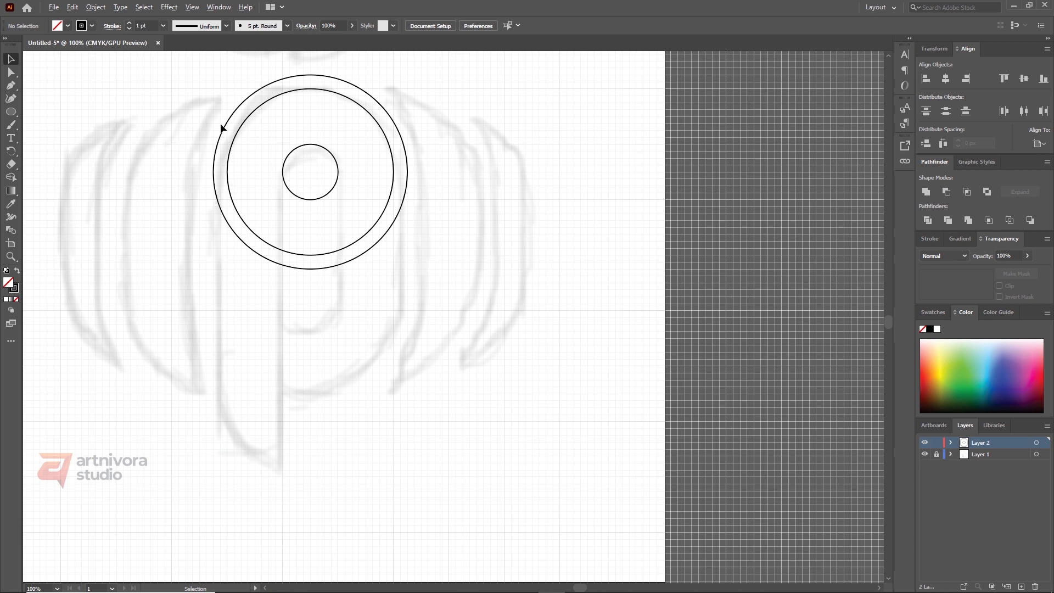
scroll(161, 109, "up", 1)
left_click_drag(163, 110, 308, 185)
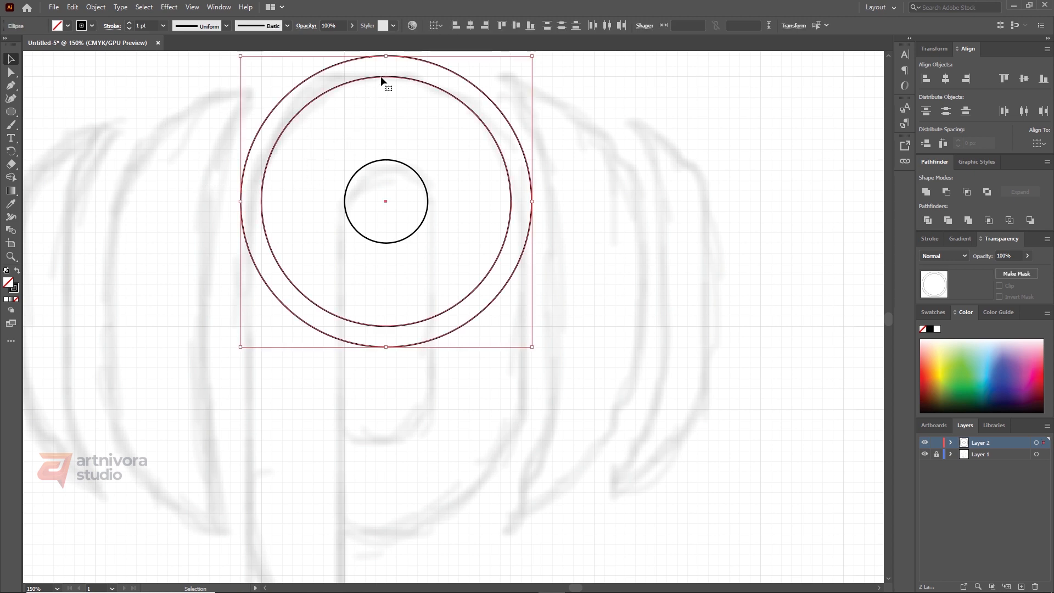
left_click_drag(344, 78, 332, 77)
left_click(209, 129)
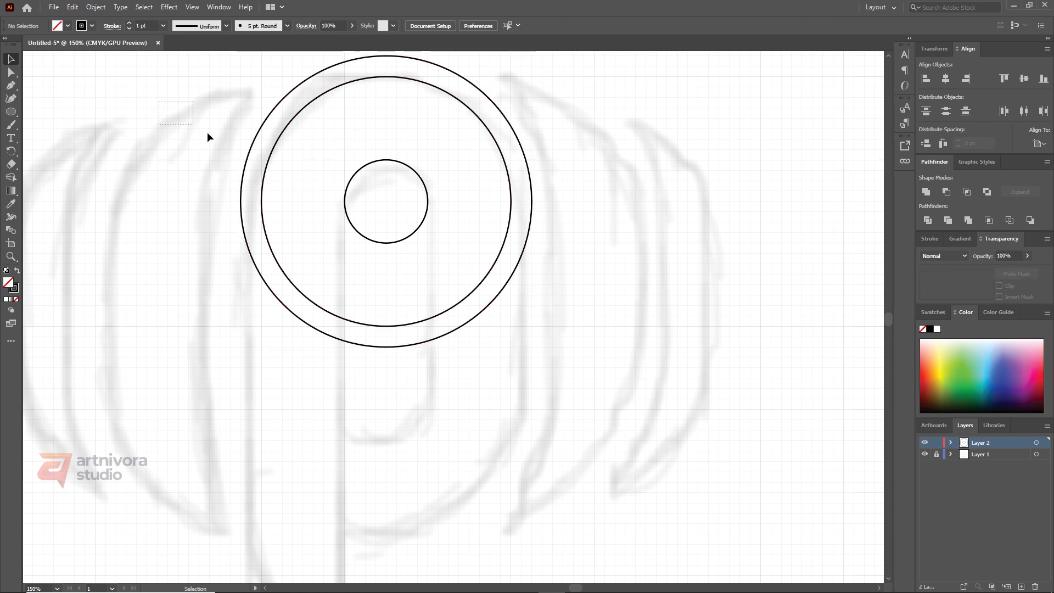
left_click_drag(159, 186, 192, 127)
left_click_drag(265, 77, 256, 103)
- Copy a 216 px circle farther left and slightly lower than the copied pair, over the outer left segment
scroll(361, 92, "down", 1)
scroll(186, 136, "up", 1)
left_click(186, 140)
left_click(196, 112)
scroll(195, 112, "down", 1)
scroll(338, 116, "up", 1)
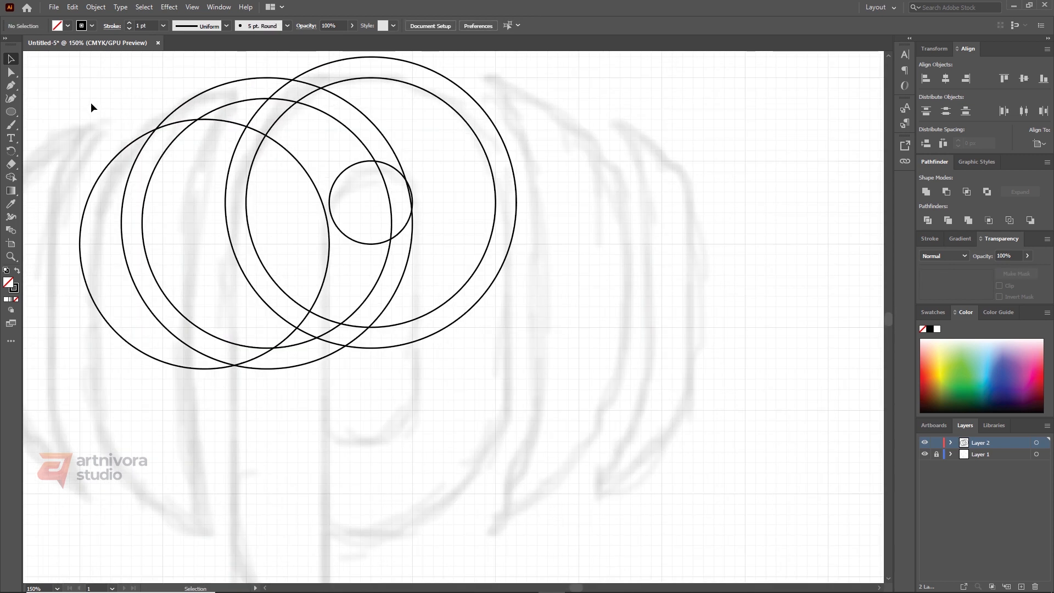
- Copy the three left circles to the opposite side of the P and reflect the copy across the vertical axis
left_click_drag(91, 102, 203, 229)
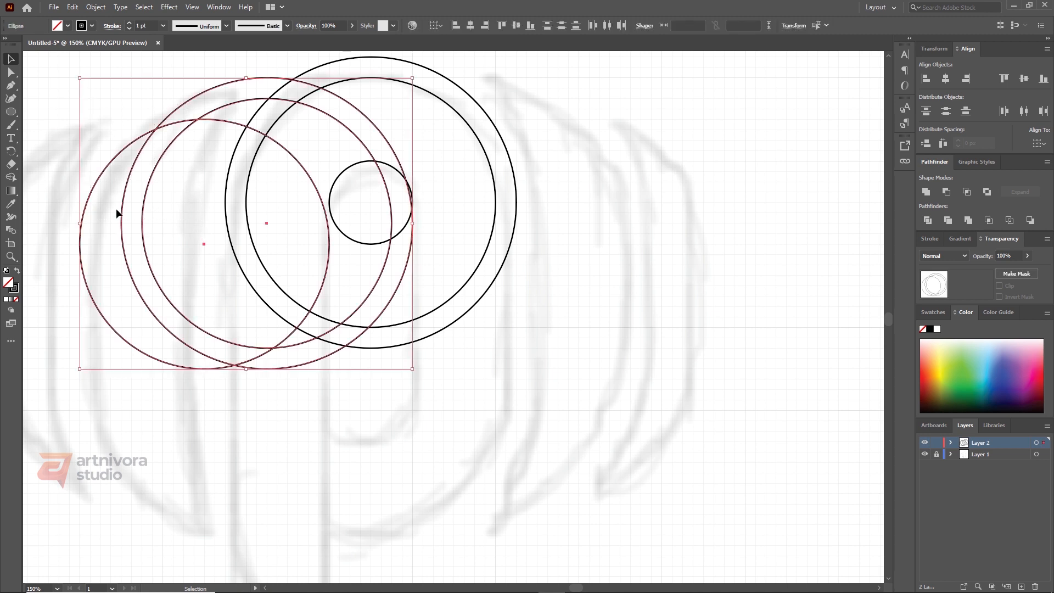
left_click_drag(86, 208, 440, 227)
right_click(556, 189)
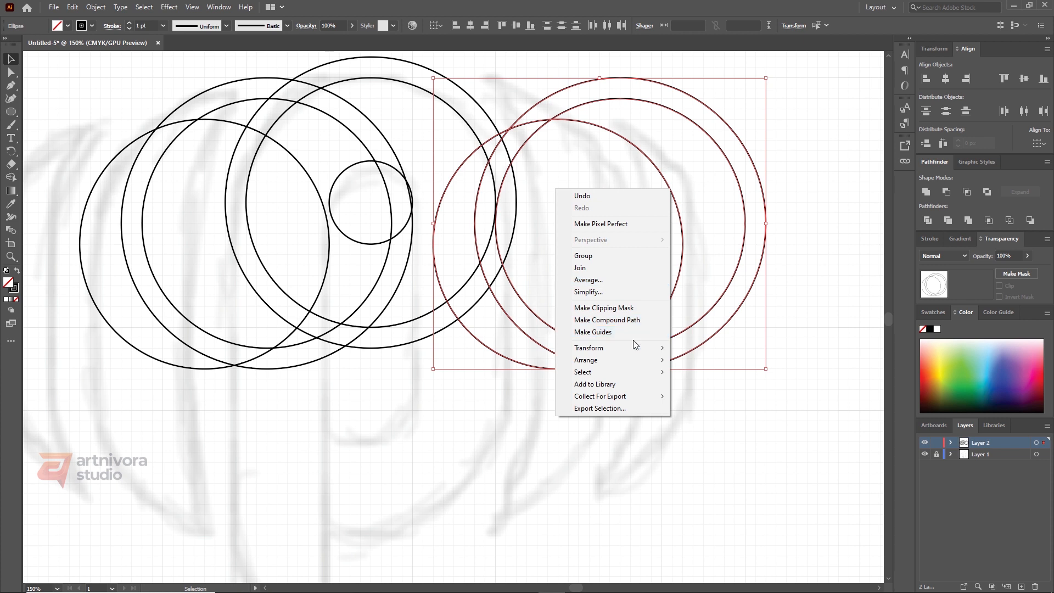
mouse_move(633, 346)
left_click(714, 388)
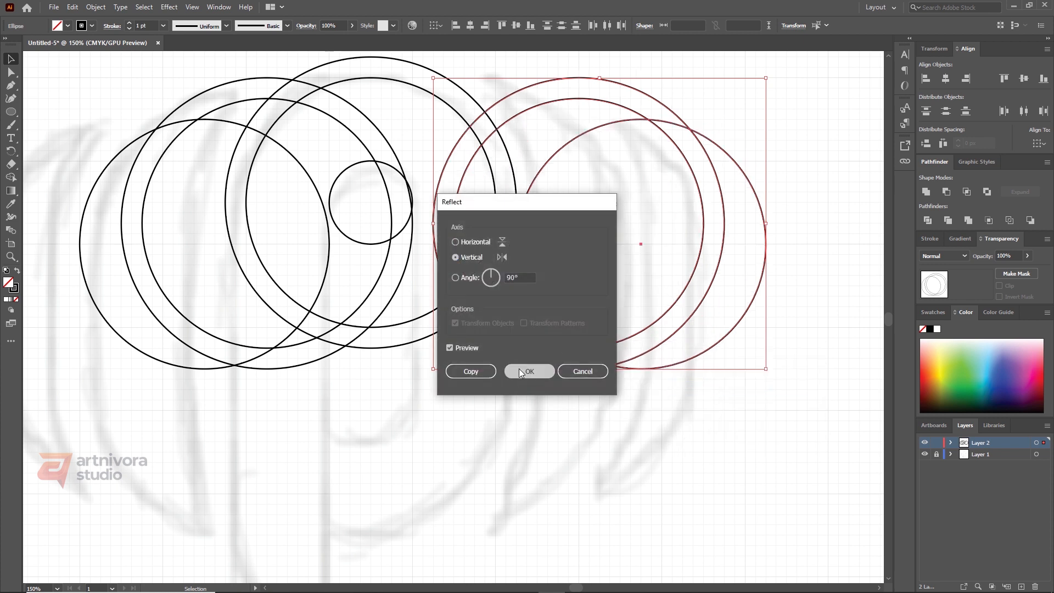
left_click(528, 372)
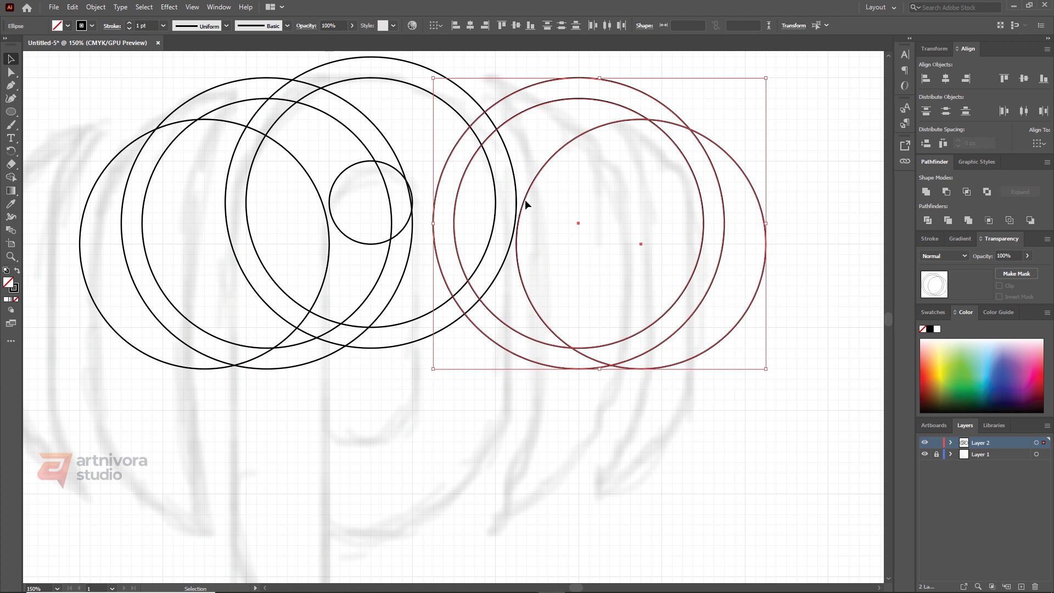
- Move the three reflected circles inward so they mirror the left set symmetrically around the central circles
left_click(523, 203)
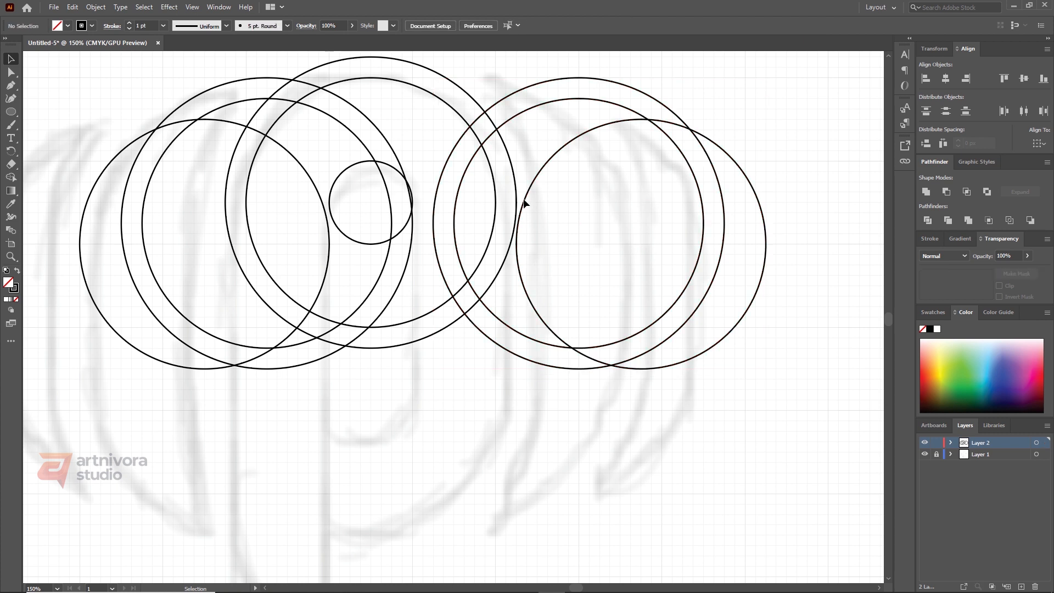
left_click(531, 179)
left_click(552, 77)
left_click(552, 80)
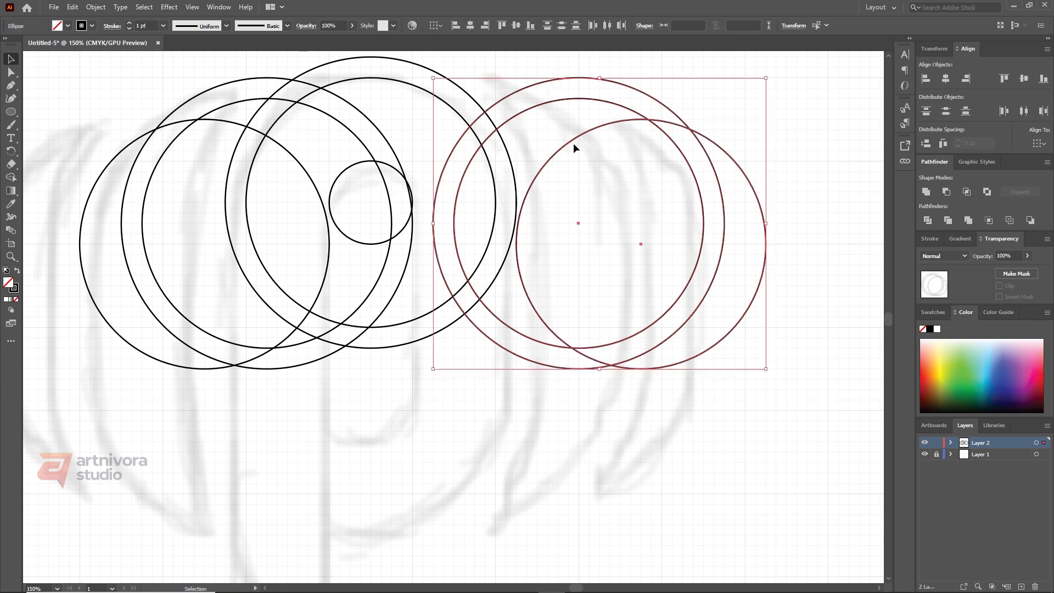
left_click_drag(572, 139, 464, 147)
scroll(423, 144, "down", 1)
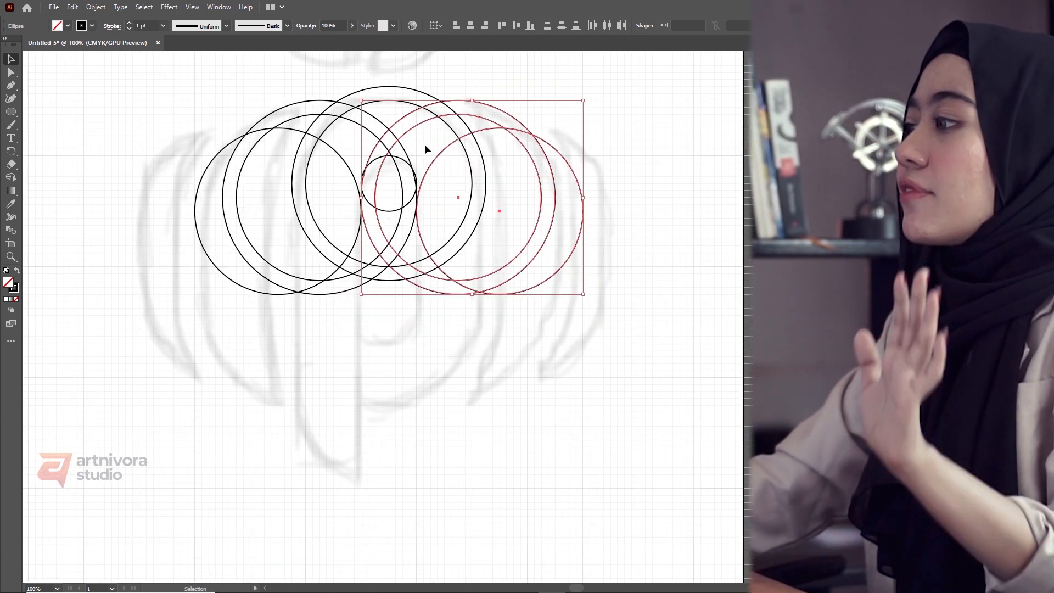
- Select all the circles and copy the whole set straight down over the lower half of the sketch
left_click(664, 163)
left_click_drag(192, 86, 644, 228)
left_click_drag(342, 293, 341, 433)
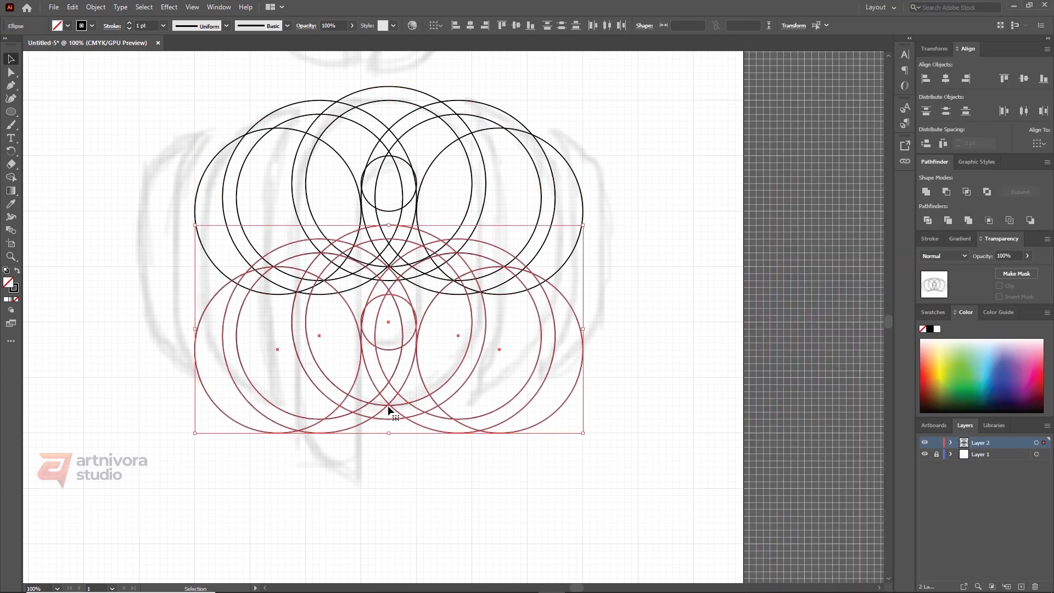
- Reflect the lower copy of the circles across the horizontal axis
right_click(388, 411)
mouse_move(439, 337)
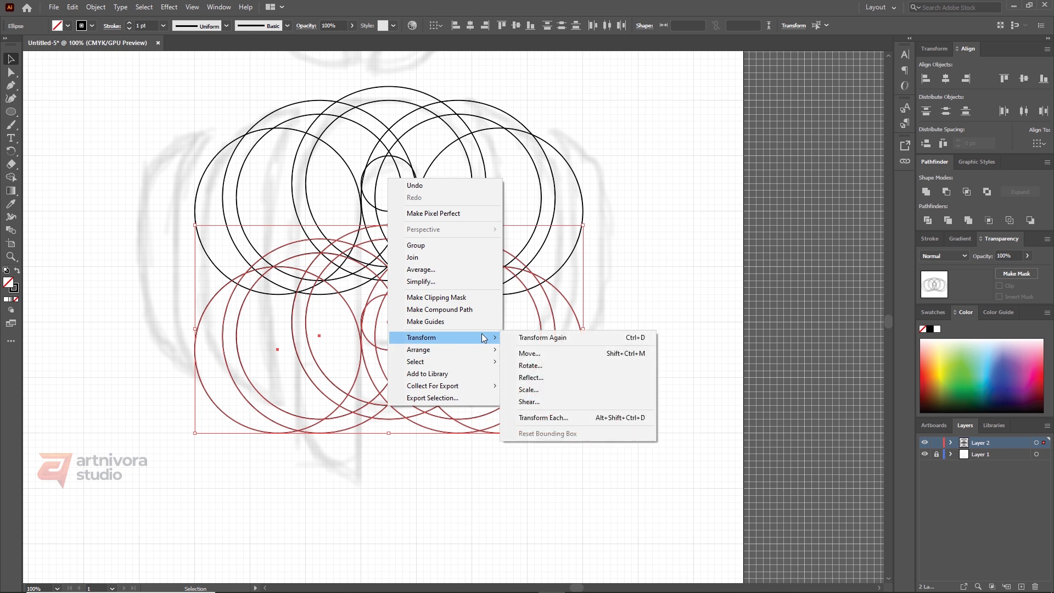
left_click(558, 376)
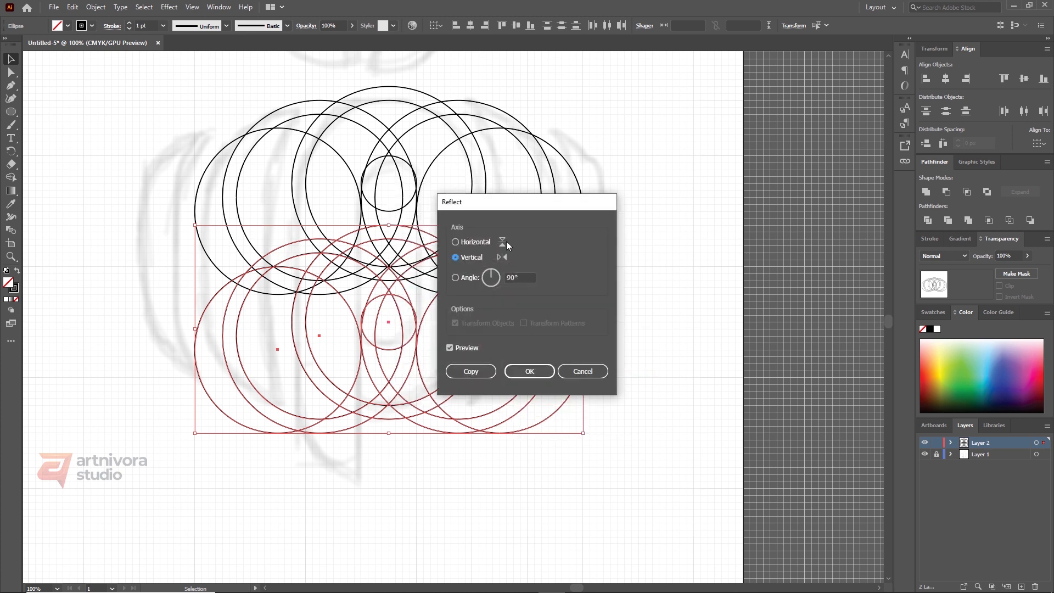
left_click(507, 241)
left_click(517, 373)
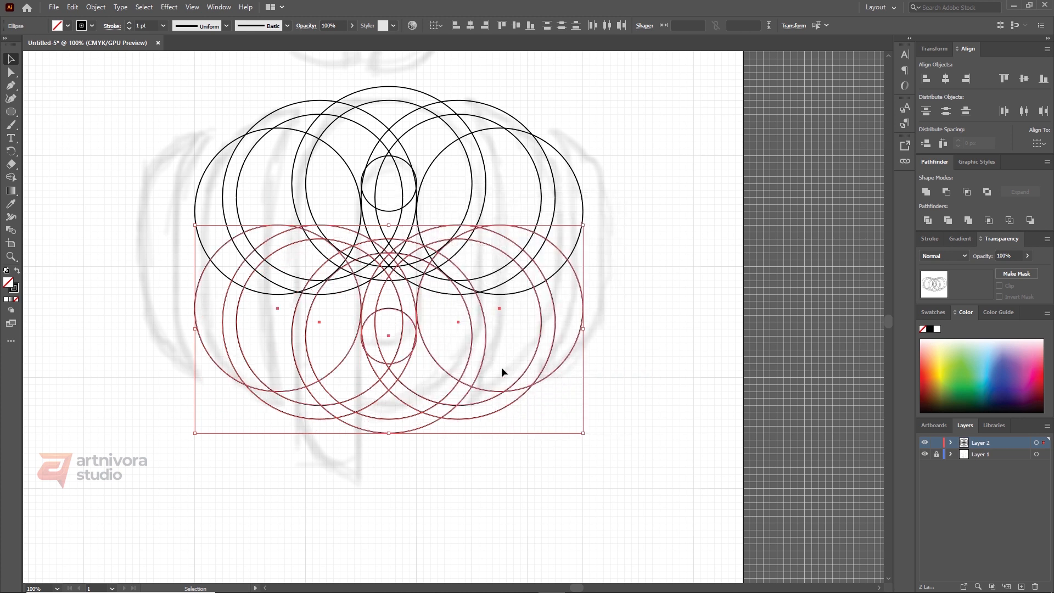
- Move the flipped circle set straight up so it overlaps the upper set more closely
scroll(401, 382, "up", 1)
scroll(409, 355, "down", 1)
scroll(413, 281, "up", 1)
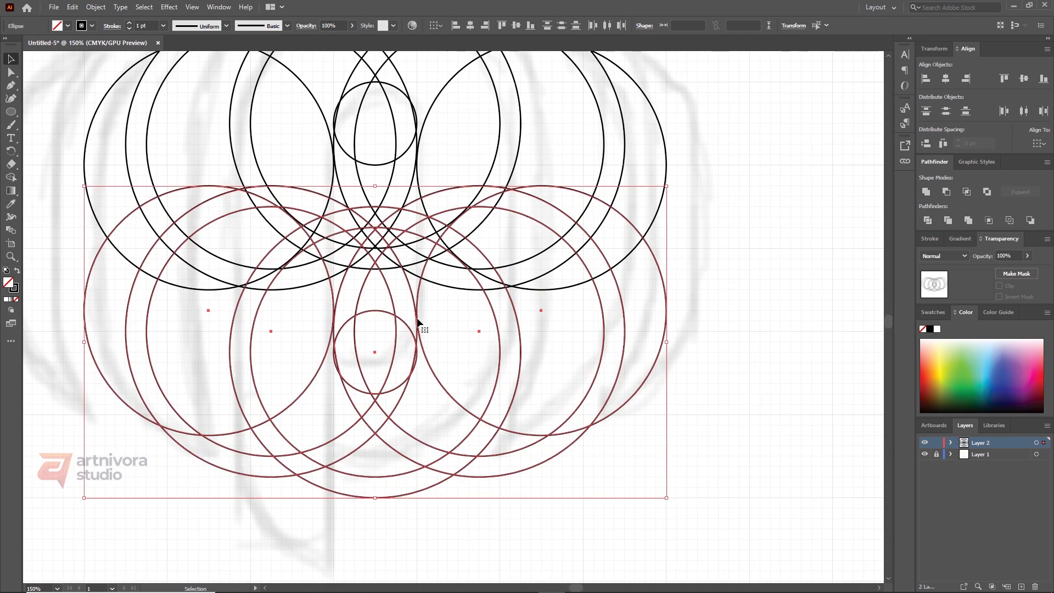
left_click_drag(417, 323, 414, 260)
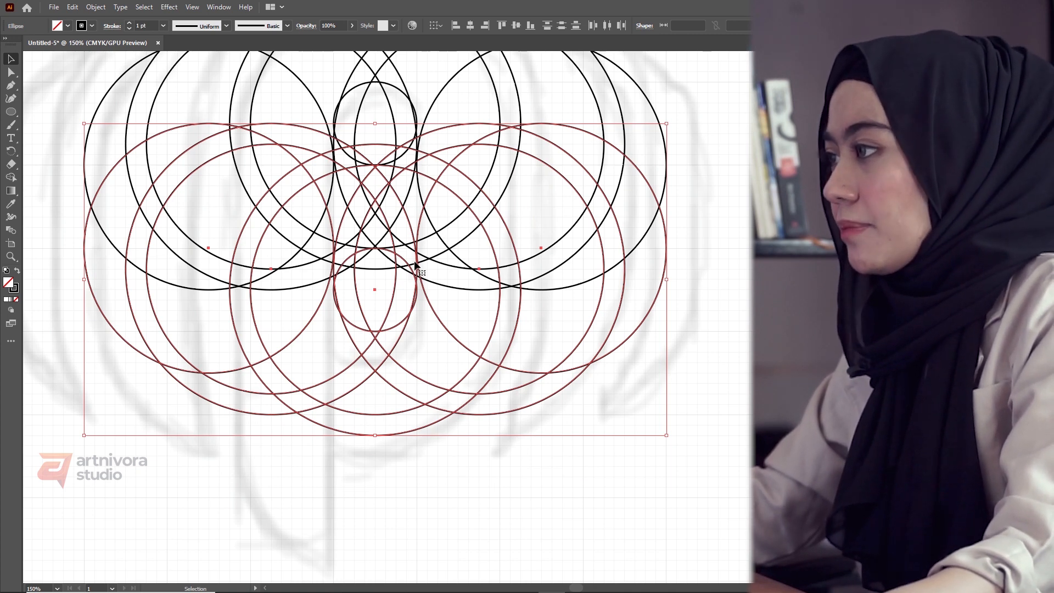
scroll(331, 209, "down", 1)
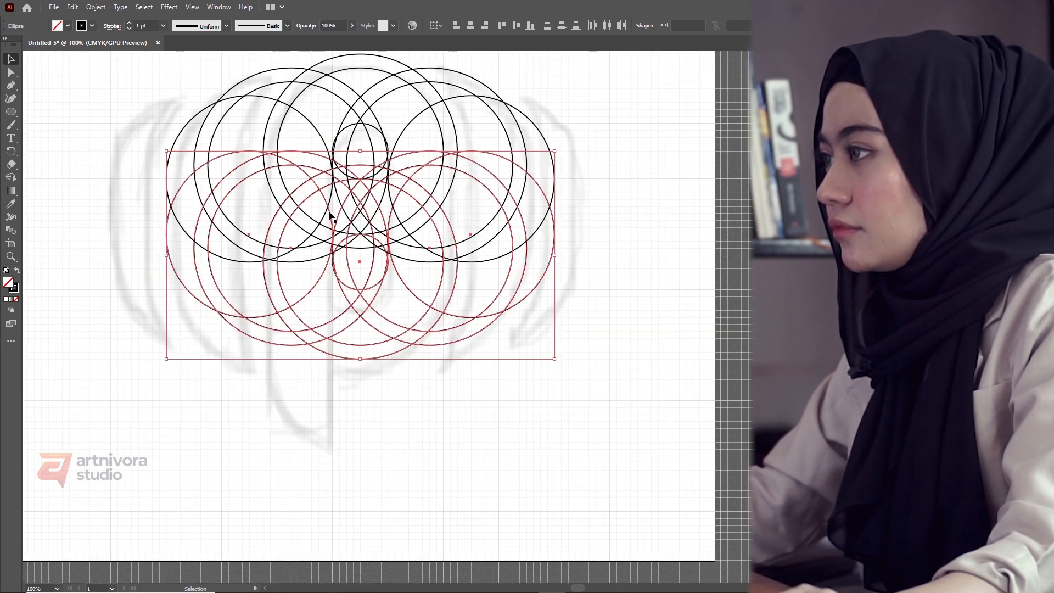
- Draw a 567 px tall vertical line with the Line Segment tool and copy it to the side tangent points of the circles
scroll(331, 379, "up", 1)
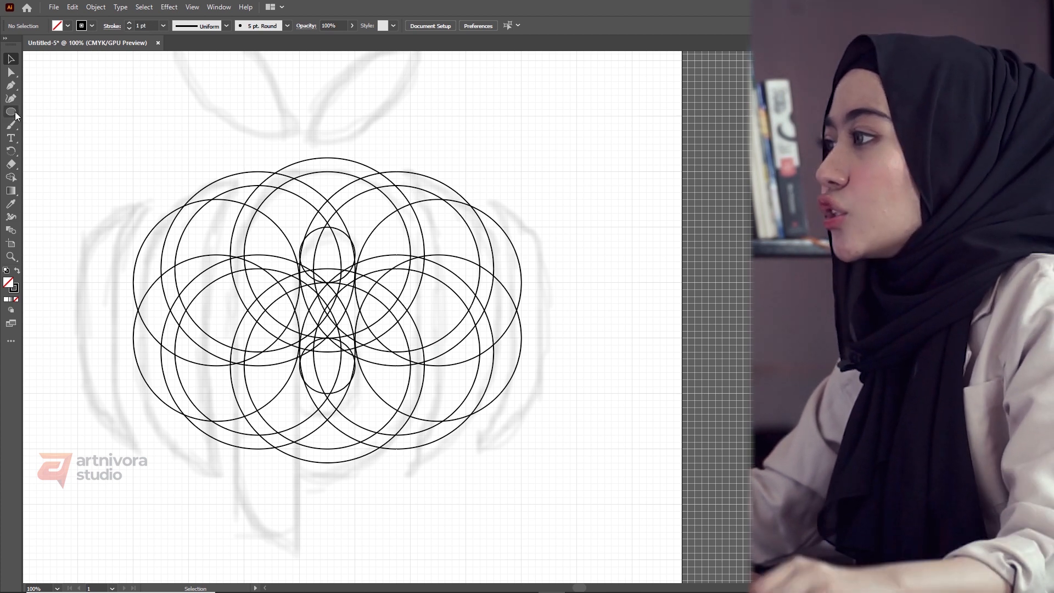
left_click_drag(13, 112, 74, 163)
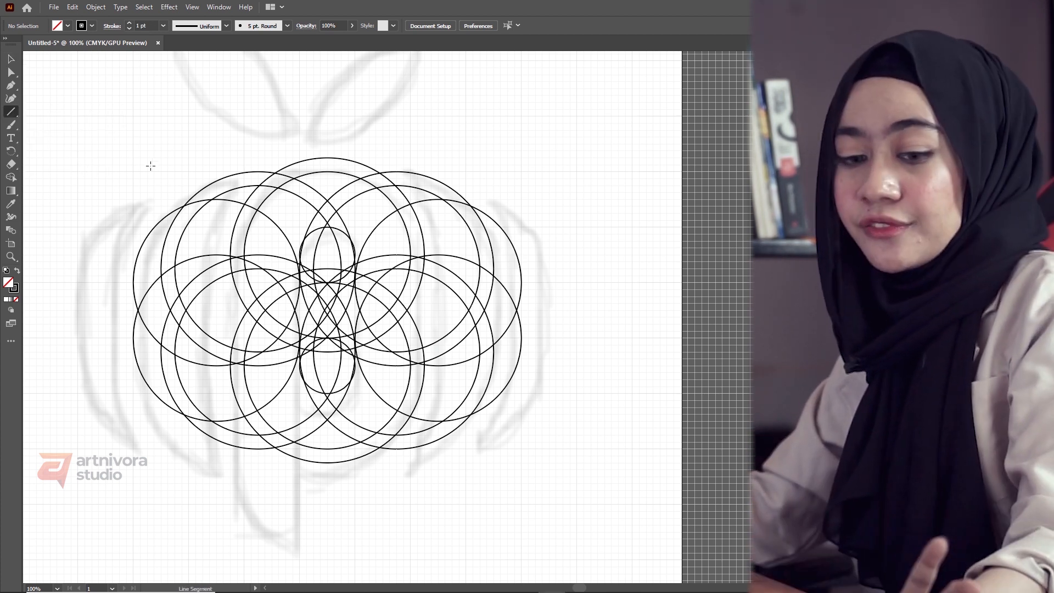
left_click_drag(138, 120, 151, 553)
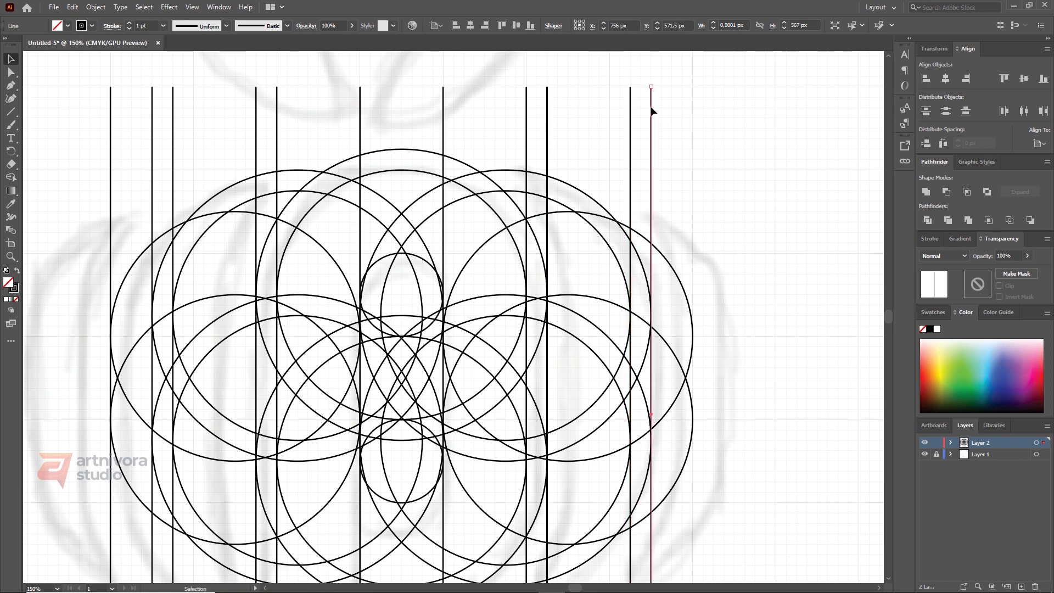
- Copy the vertical line at the right edge of the P's stem slightly to the right, tangent to the neighbouring circles
scroll(375, 113, "down", 3)
scroll(384, 297, "up", 2)
left_click(384, 298)
scroll(359, 282, "up", 1)
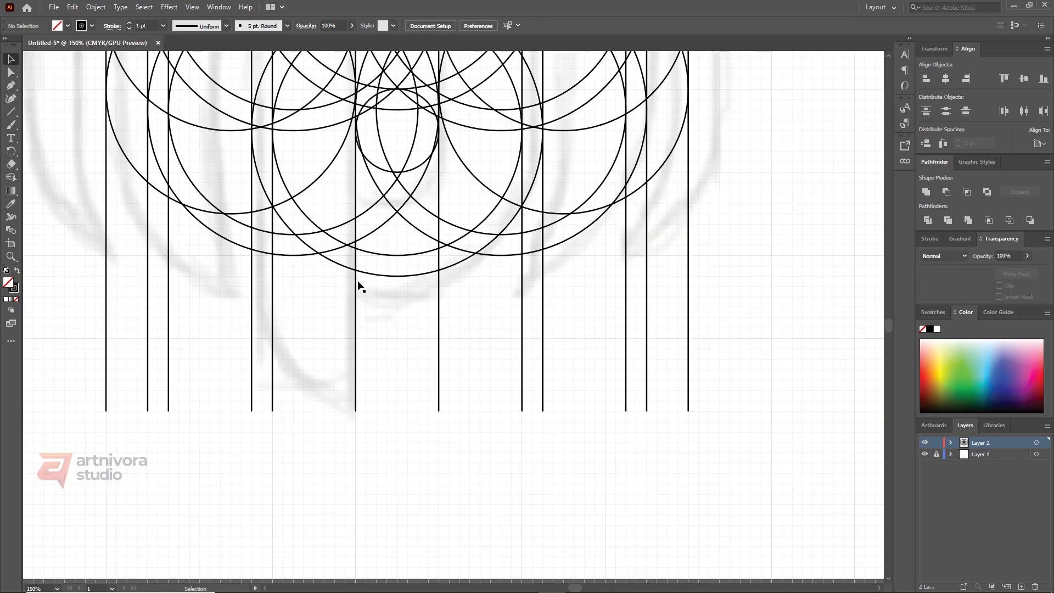
left_click_drag(377, 280, 376, 281)
- Select all the vertical lines and shorten them from above so they start level with the top of the highest circle
scroll(377, 278, "down", 3)
left_click(503, 262)
scroll(491, 109, "up", 1)
left_click_drag(494, 79, 211, 106)
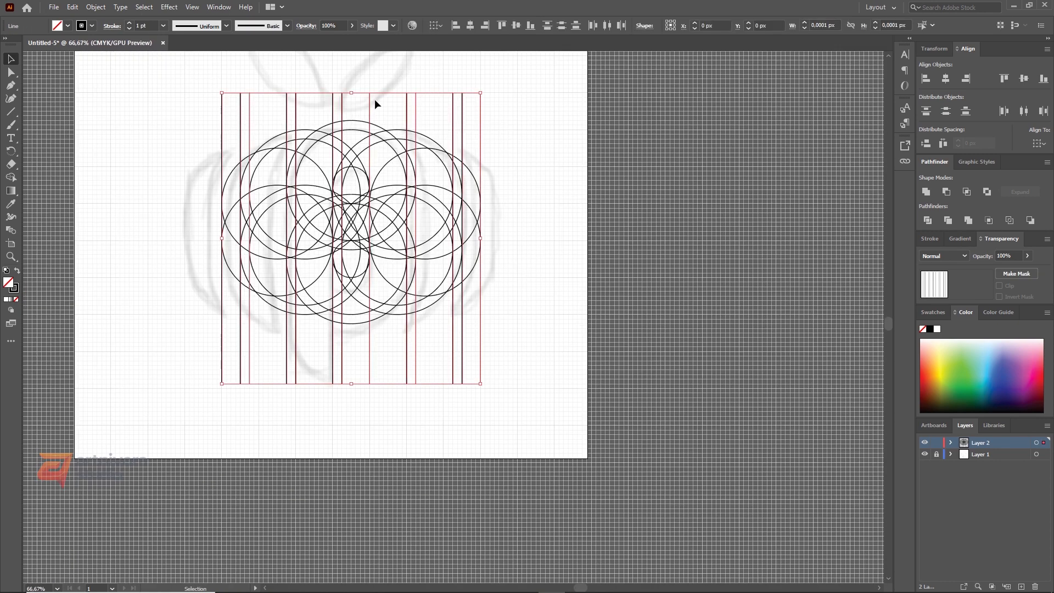
scroll(355, 97, "up", 2)
left_click_drag(347, 85, 354, 149)
scroll(308, 127, "down", 3)
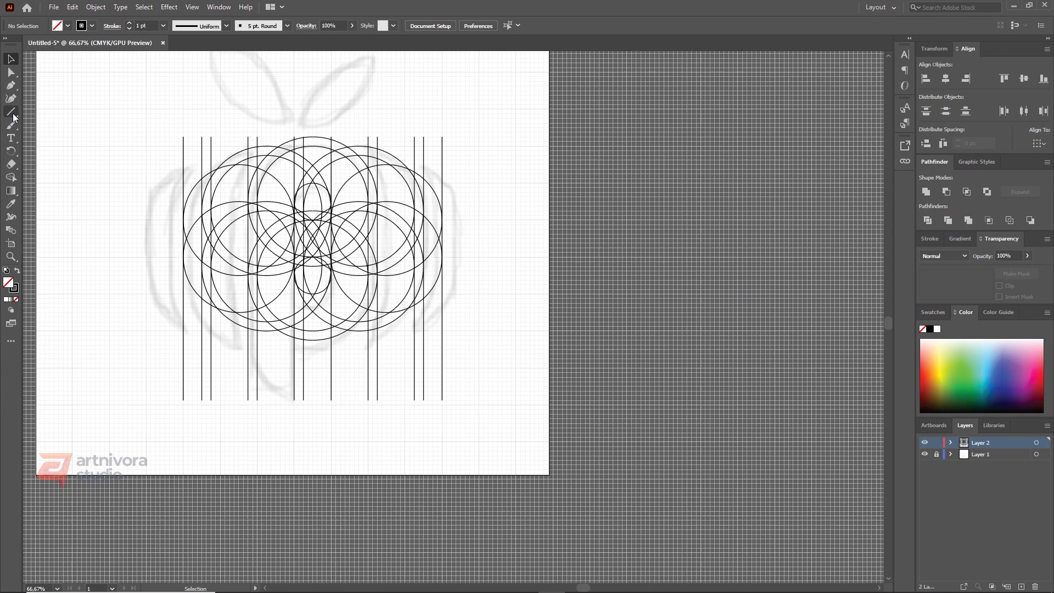
- Draw a 252 px circle over the left leaf and align its right edge with the top of the highest body circle
left_click_drag(10, 111, 49, 123)
scroll(243, 101, "up", 1)
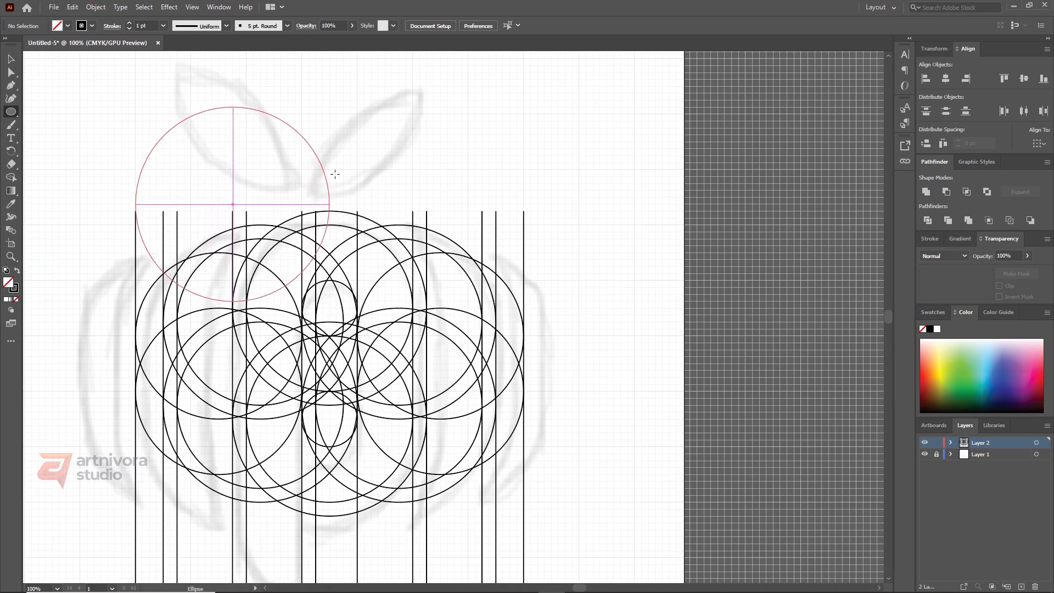
left_click_drag(338, 174, 336, 172)
scroll(329, 200, "up", 2)
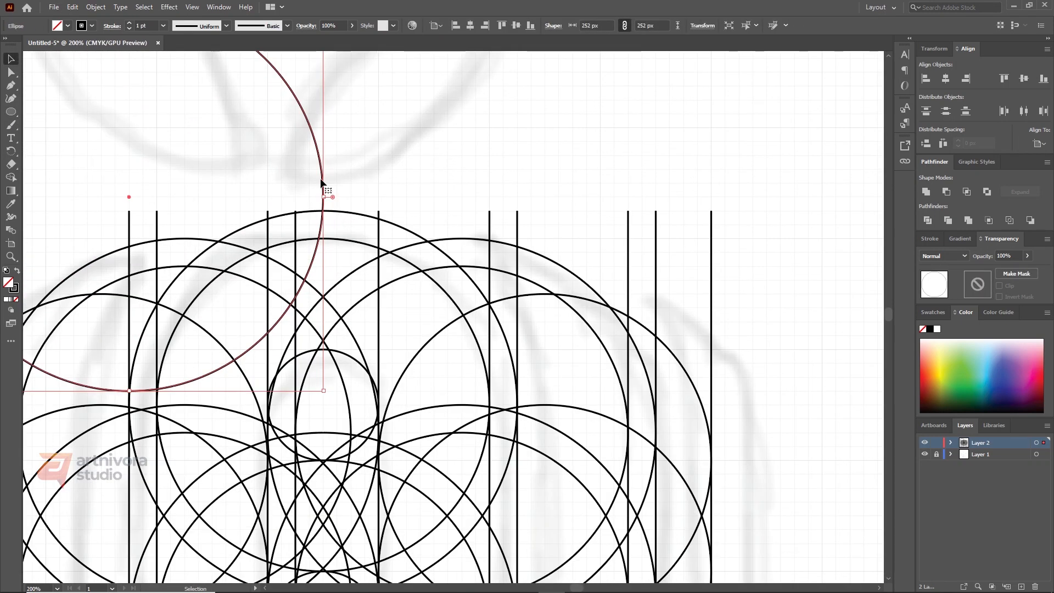
left_click_drag(324, 187, 323, 186)
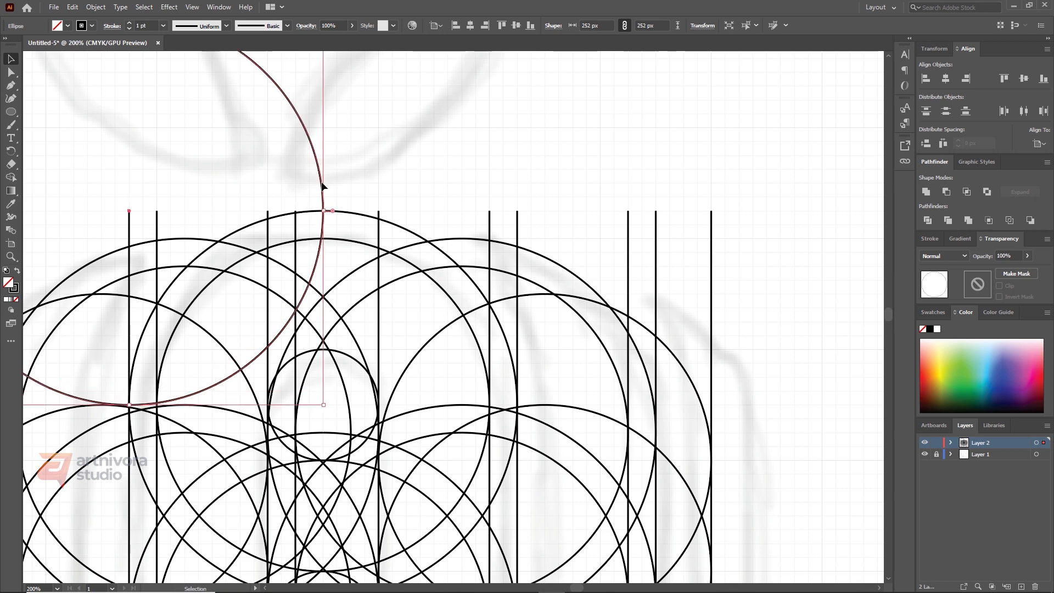
- Copy the 252 px leaf circle up and right so its lowest point touches the top of the highest body circle
scroll(322, 185, "down", 2)
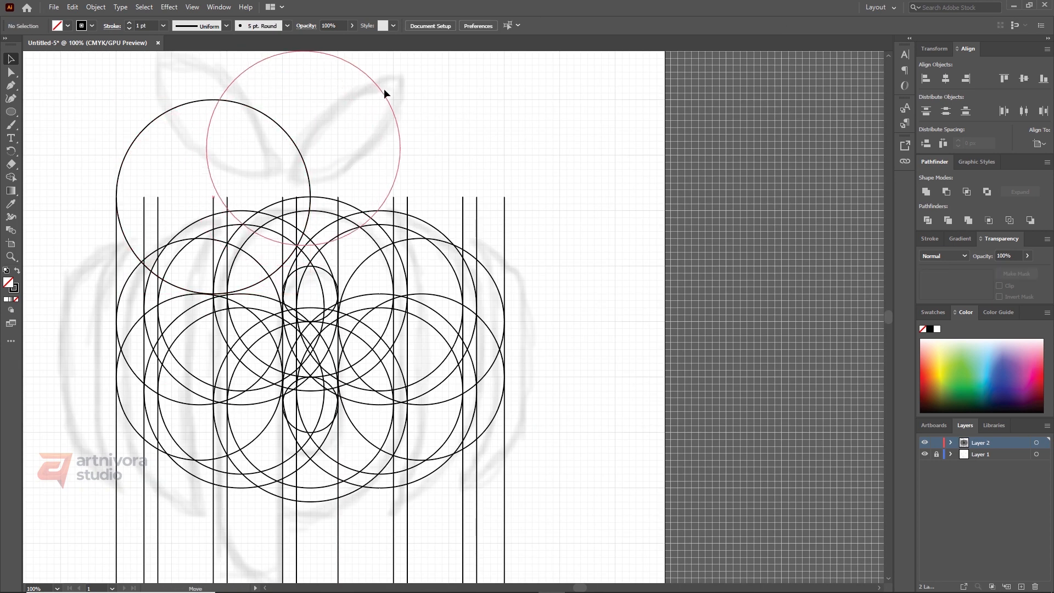
left_click_drag(384, 91, 407, 78)
scroll(333, 198, "up", 2)
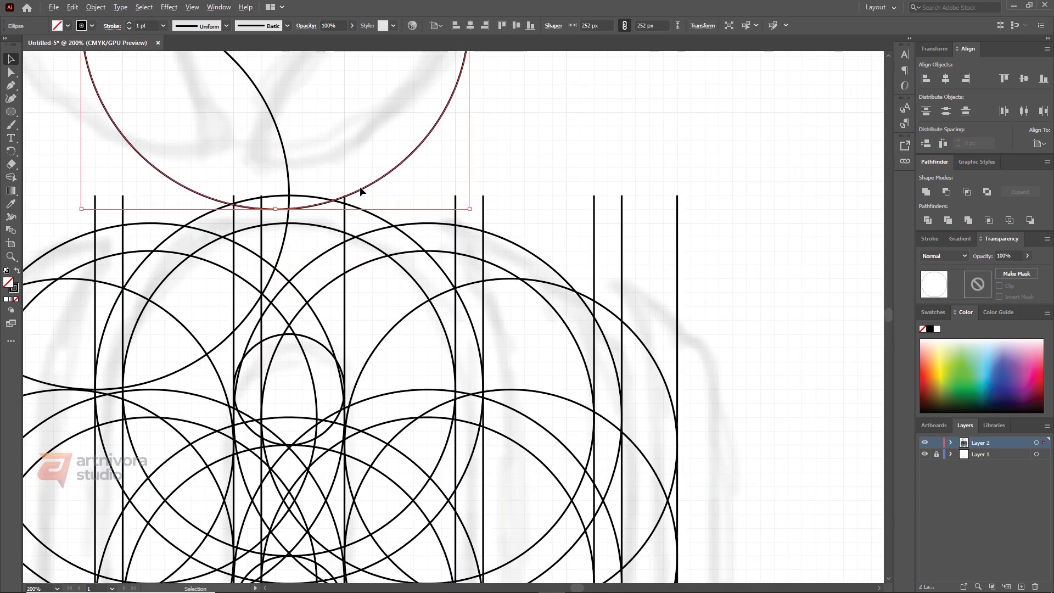
left_click_drag(407, 168, 407, 156)
scroll(310, 194, "down", 2)
left_click(432, 159)
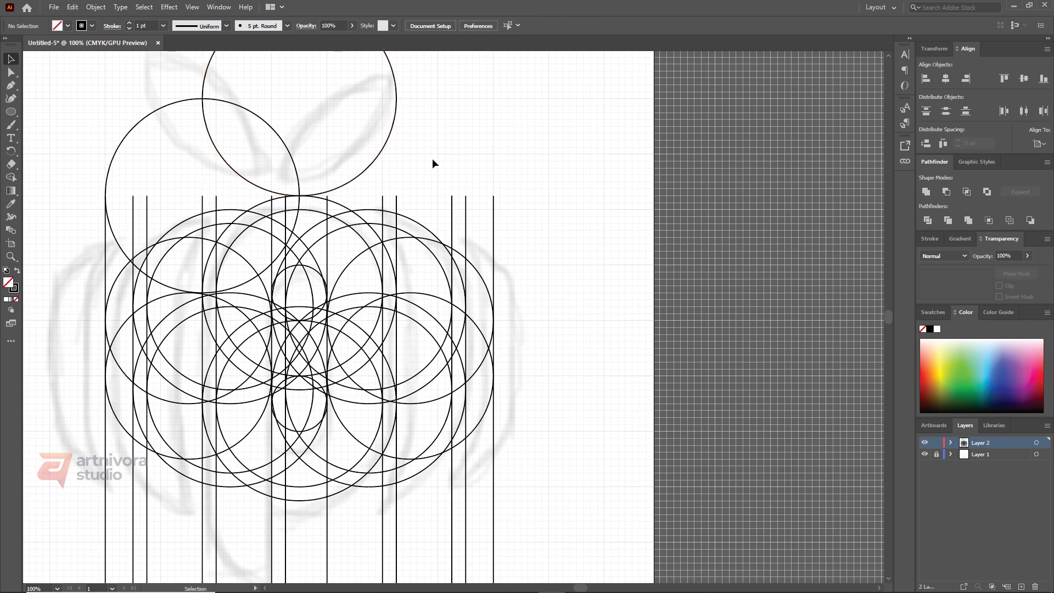
- Draw a 216 px circle concentric with the upper 252 px leaf circle
scroll(300, 213, "up", 2)
scroll(301, 214, "down", 3)
scroll(260, 129, "up", 1)
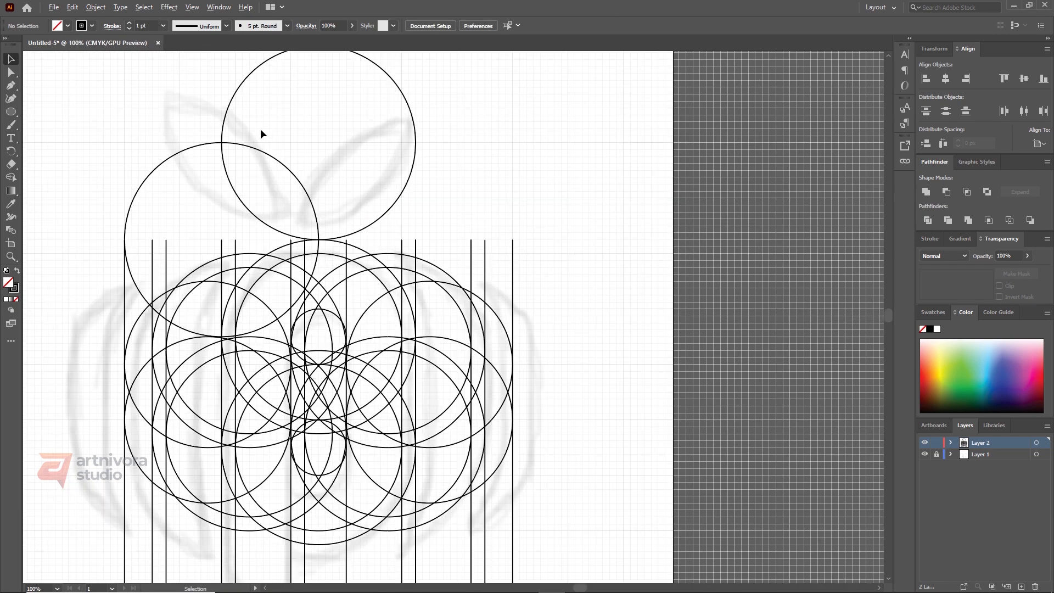
scroll(327, 242, "up", 1)
scroll(326, 235, "down", 1)
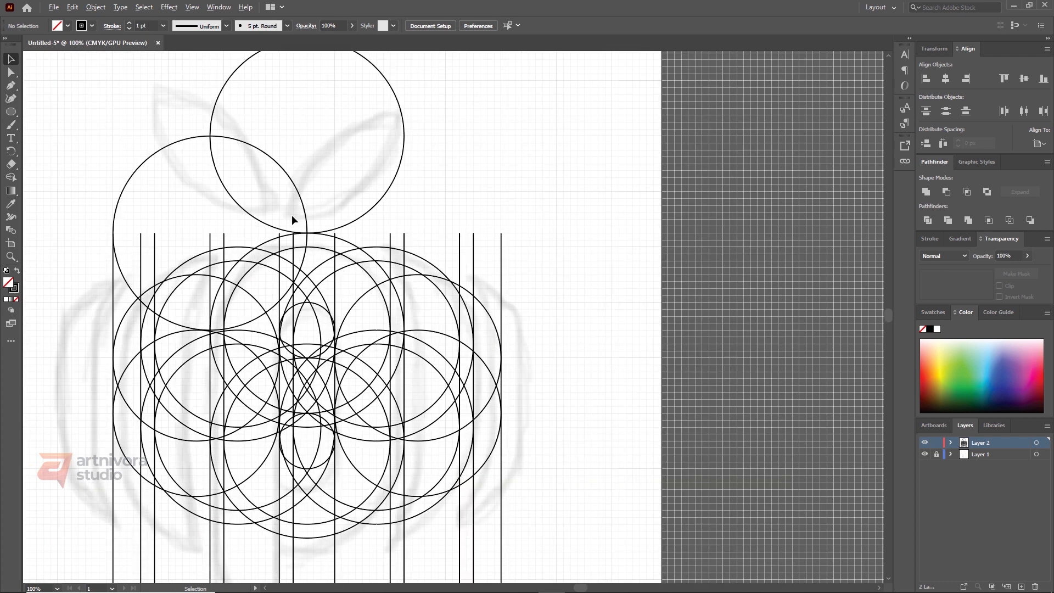
scroll(364, 222, "up", 1)
key("l")
scroll(262, 188, "down", 1)
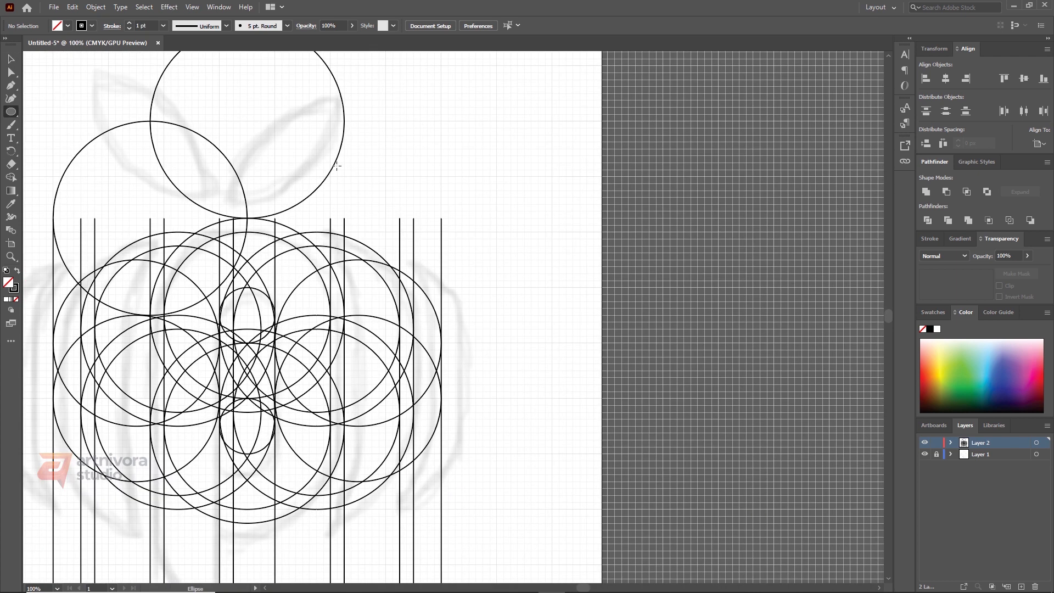
left_click_drag(291, 175, 333, 207)
scroll(285, 176, "up", 1)
left_click(267, 214)
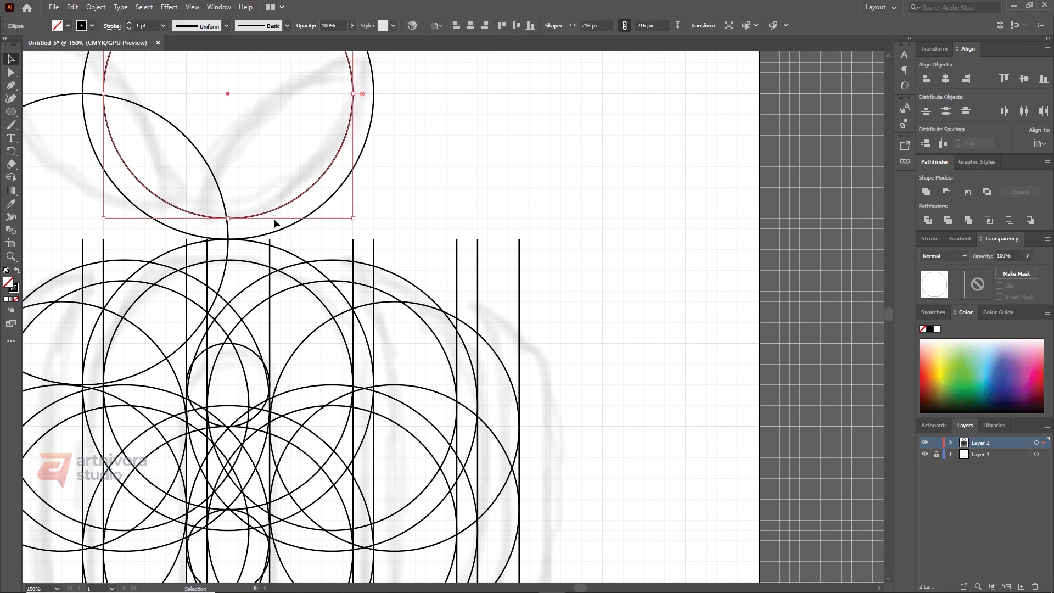
scroll(263, 216, "up", 1)
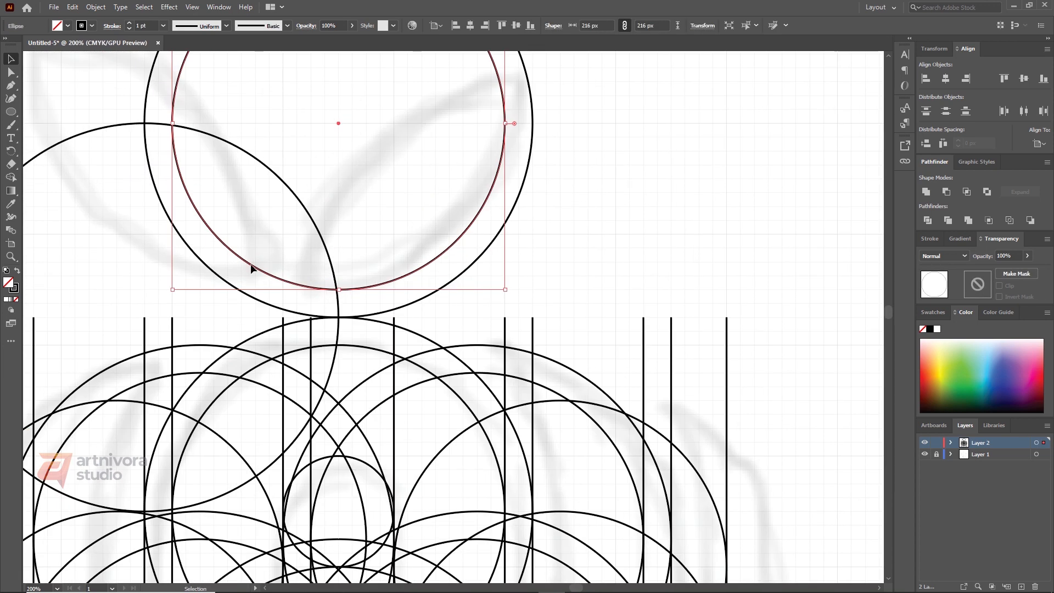
- Move the 216 px circle so its lowest point rests level with the upper 252 px circle's bottom and their right edges align
scroll(226, 220, "down", 1)
scroll(435, 156, "up", 1)
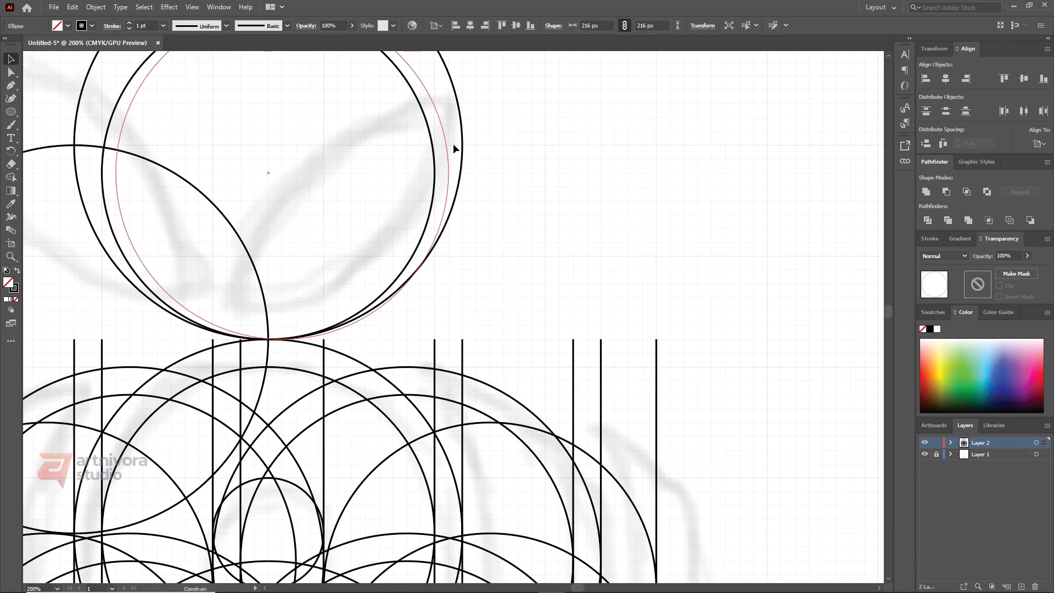
scroll(357, 153, "down", 1)
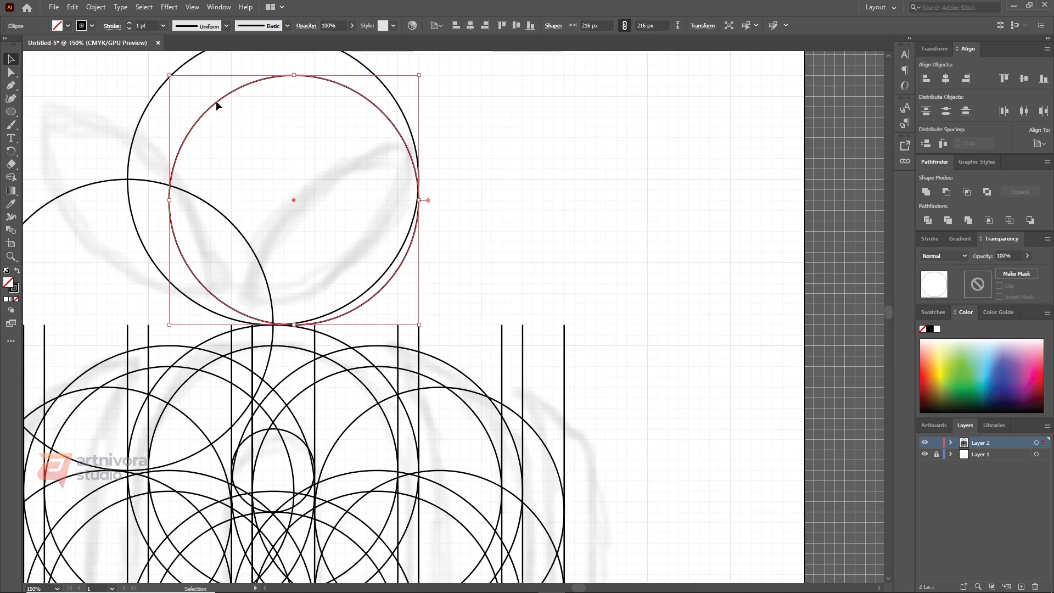
- Copy the 216 px circle down and right over the lower edge of the right leaf sketch
left_click_drag(359, 89, 356, 97)
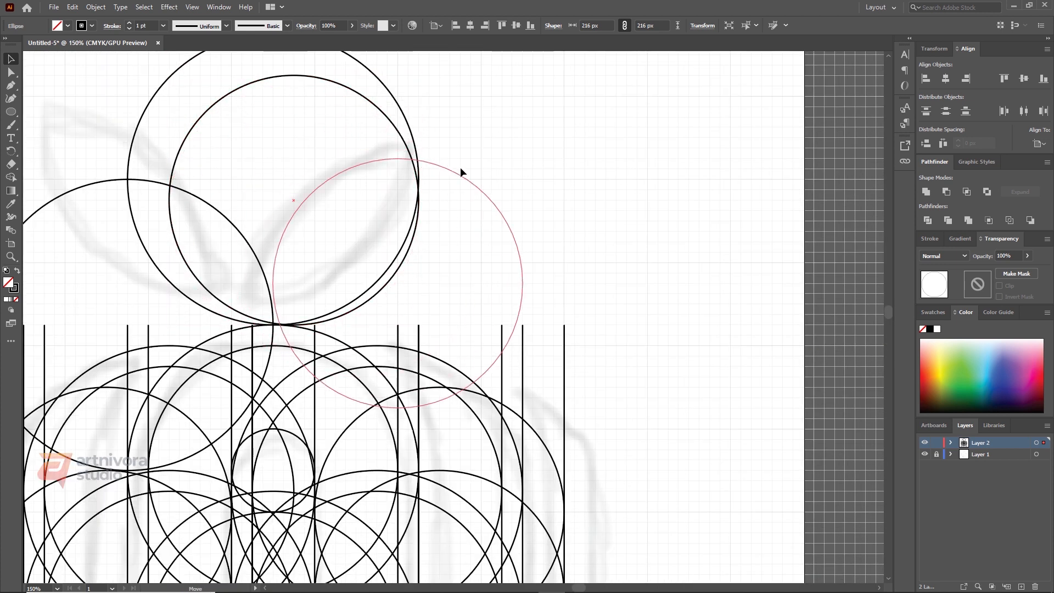
left_click_drag(466, 212, 475, 219)
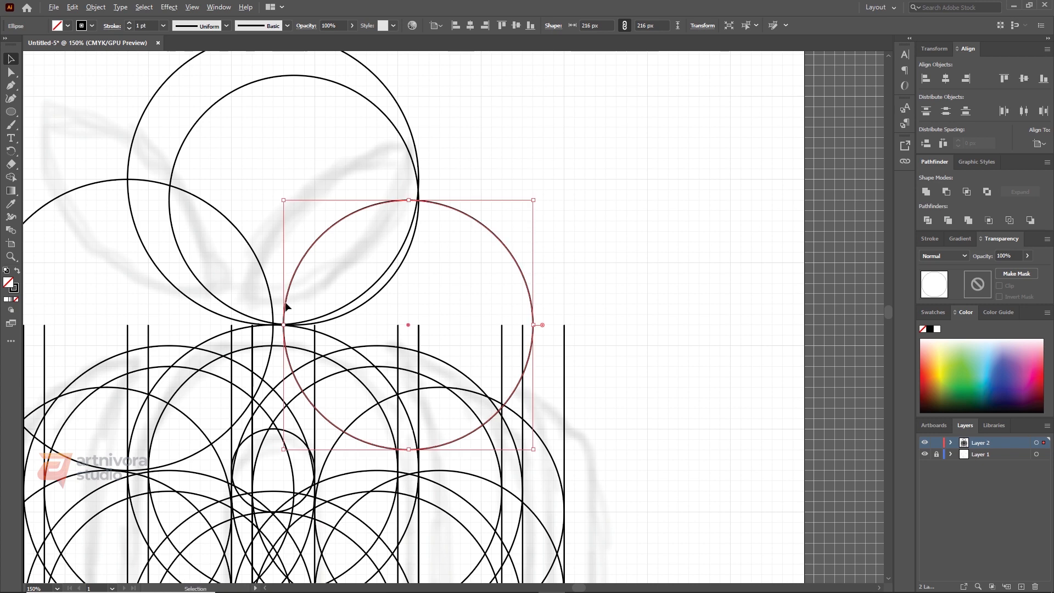
scroll(339, 304, "up", 1)
mouse_move(492, 184)
left_mouse_down()
mouse_move(501, 196)
mouse_move(488, 202)
left_mouse_up()
scroll(351, 187, "down", 2)
left_click(515, 190)
scroll(349, 227, "up", 2)
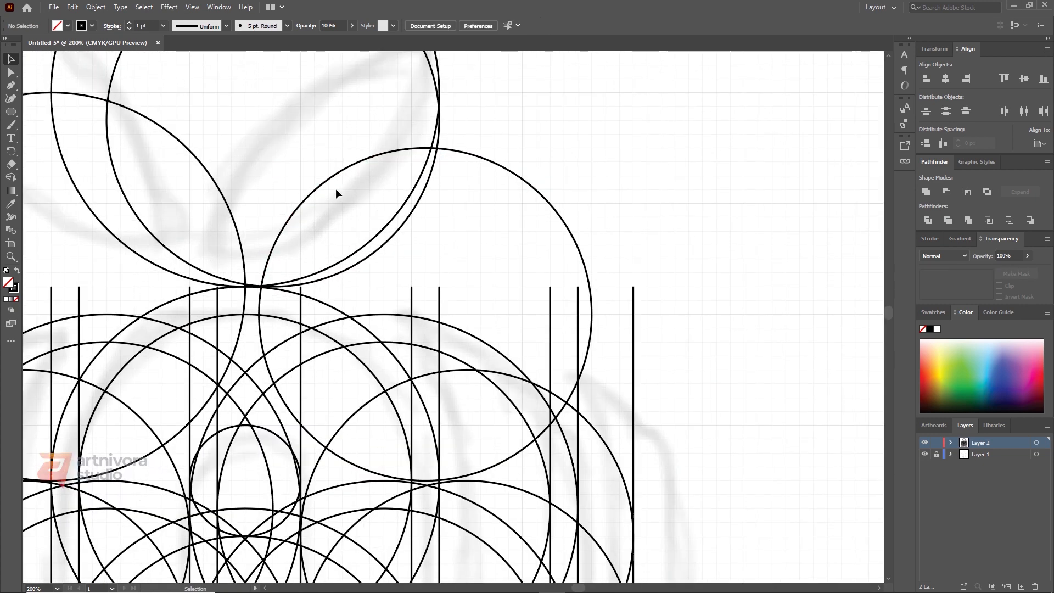
- Reposition the copied 216 px circle so its center and top lie on the vertical line level with the upper circles' right edge
scroll(373, 195, "down", 1)
scroll(439, 195, "up", 1)
left_click(496, 189)
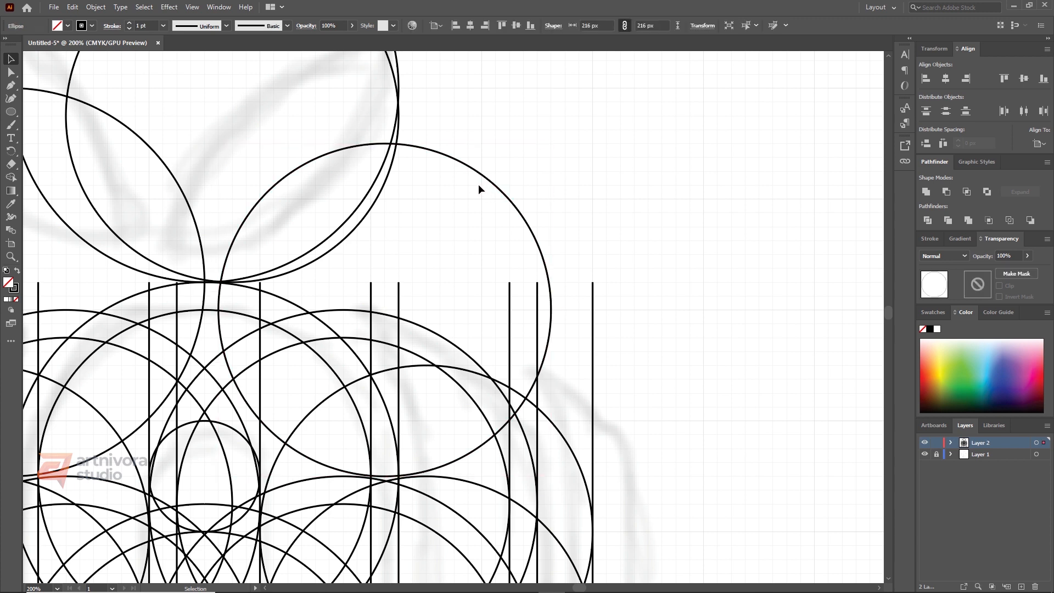
left_click(488, 183)
left_click_drag(467, 170, 469, 148)
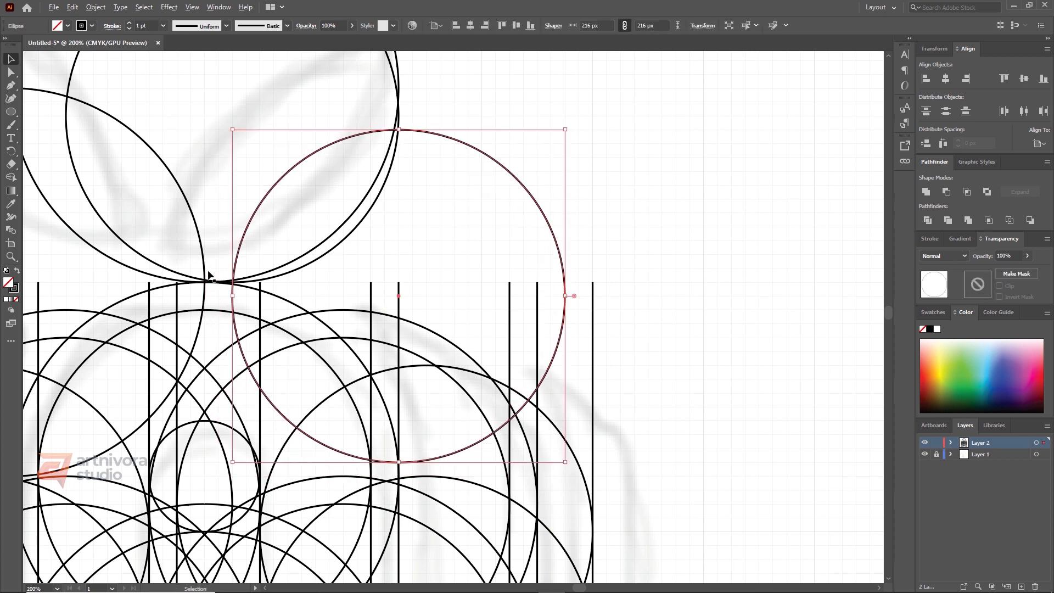
scroll(208, 271, "up", 2)
scroll(214, 259, "down", 3)
scroll(292, 240, "down", 5)
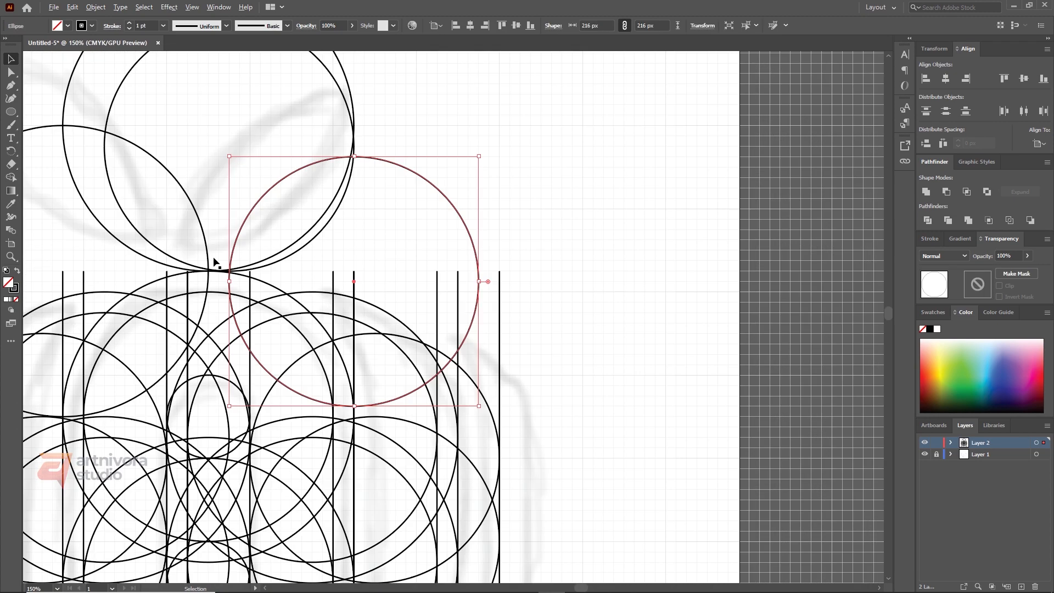
scroll(292, 242, "up", 1)
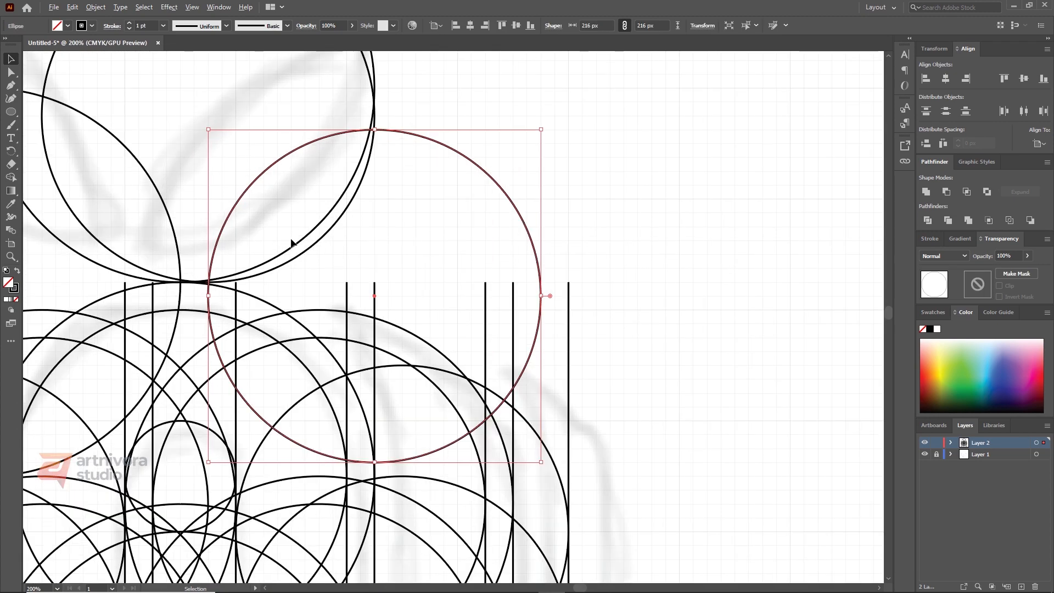
scroll(291, 242, "down", 1)
left_click(584, 189)
scroll(369, 166, "down", 3)
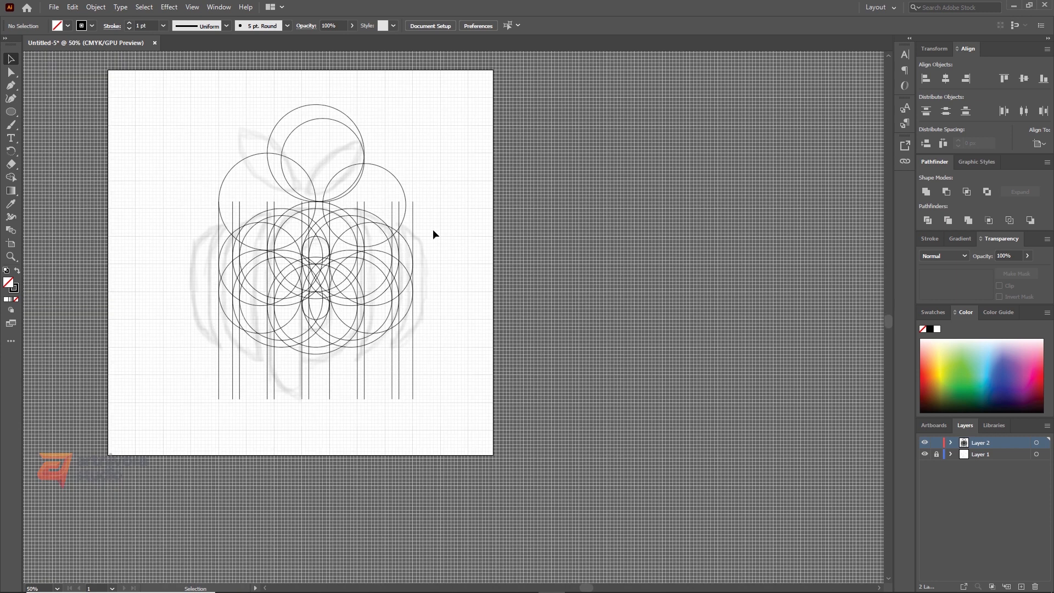
- Copy the central 216 px body circle straight down to extend below the other body circles
scroll(360, 252, "up", 1)
scroll(336, 186, "up", 3)
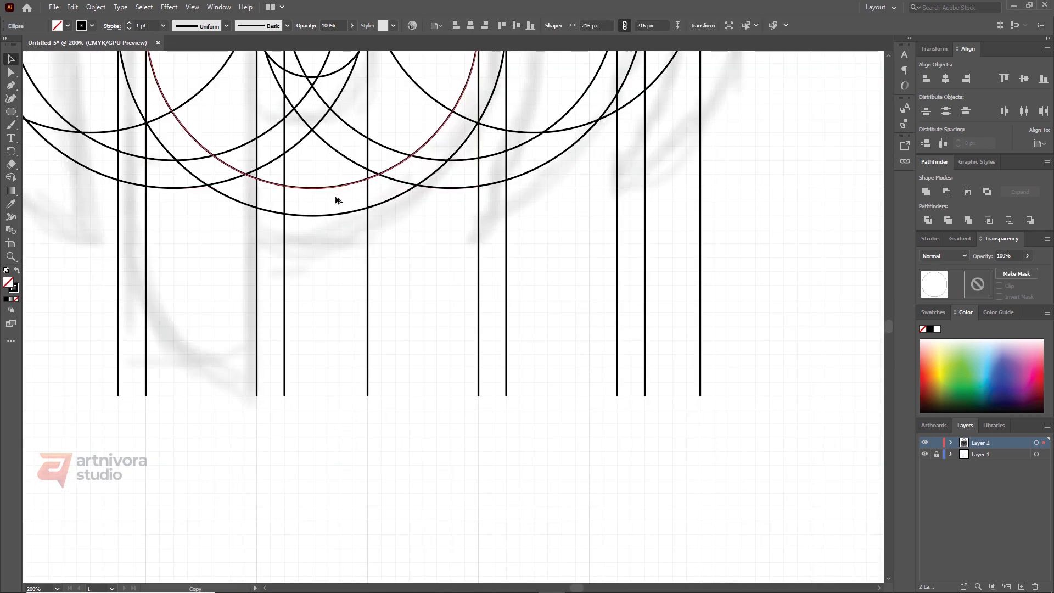
left_click_drag(336, 186, 338, 261)
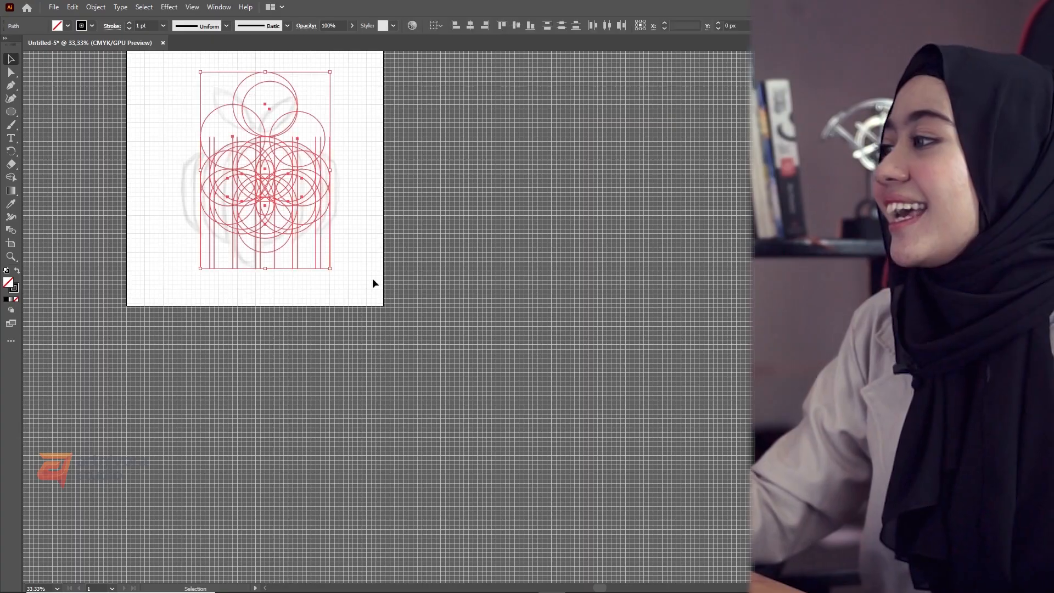
- Place a backup copy of the whole circle-and-line construction beside the artboard, level with the original
scroll(273, 163, "up", 2)
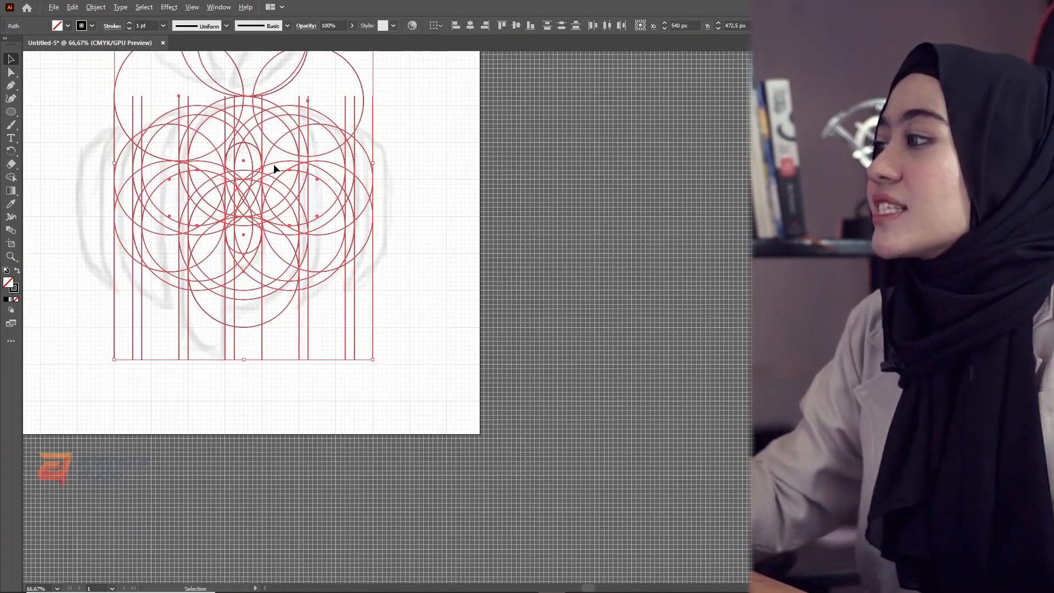
left_click_drag(262, 166, 700, 171)
left_click(456, 174)
scroll(395, 179, "down", 1)
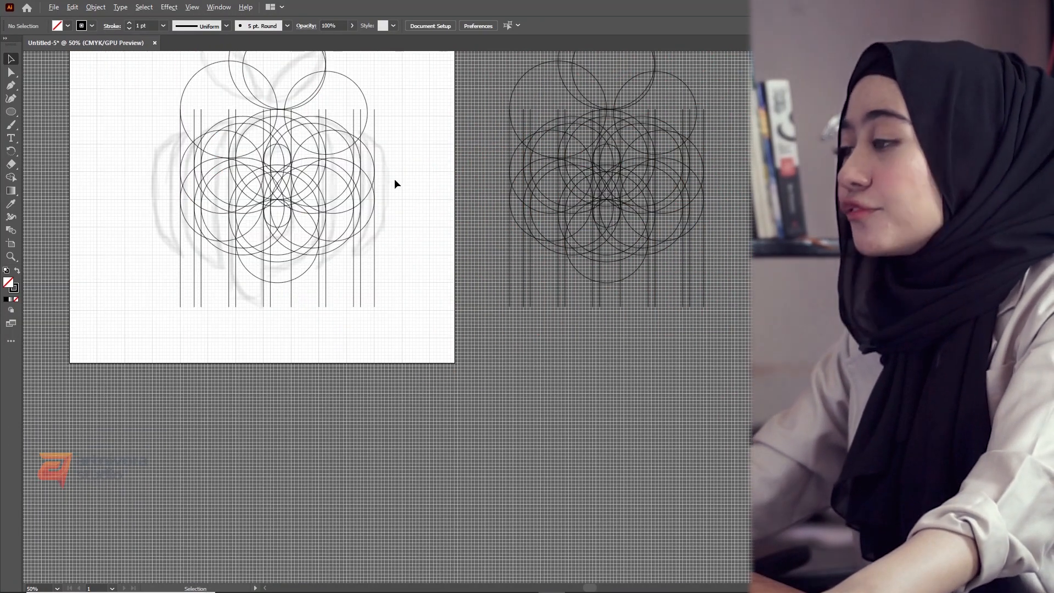
scroll(266, 220, "down", 1)
scroll(275, 172, "up", 1)
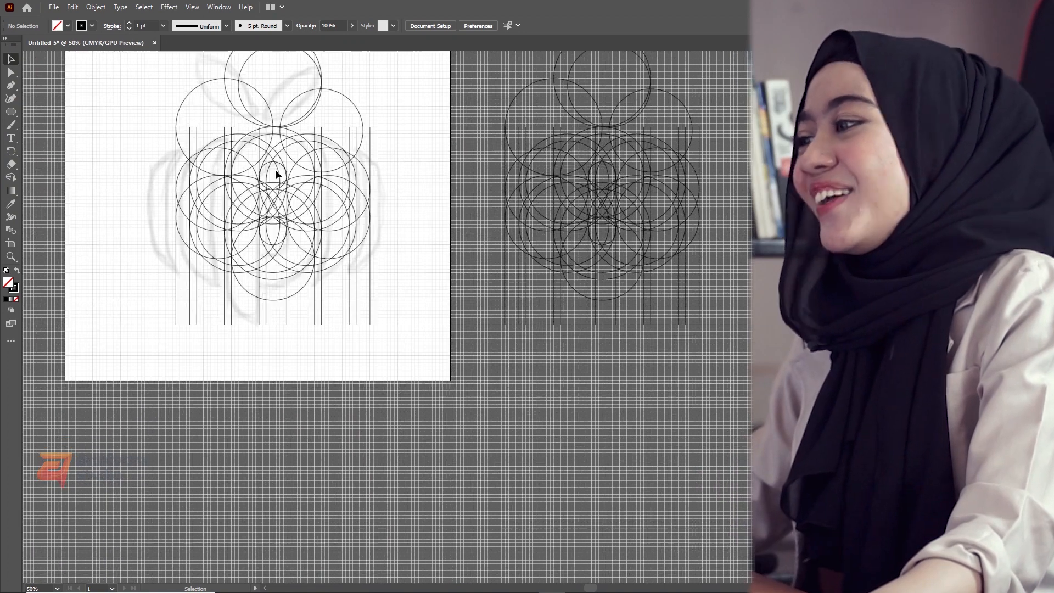
- Select the original construction for Shape Builder and set a black fill with no stroke
scroll(269, 123, "up", 1)
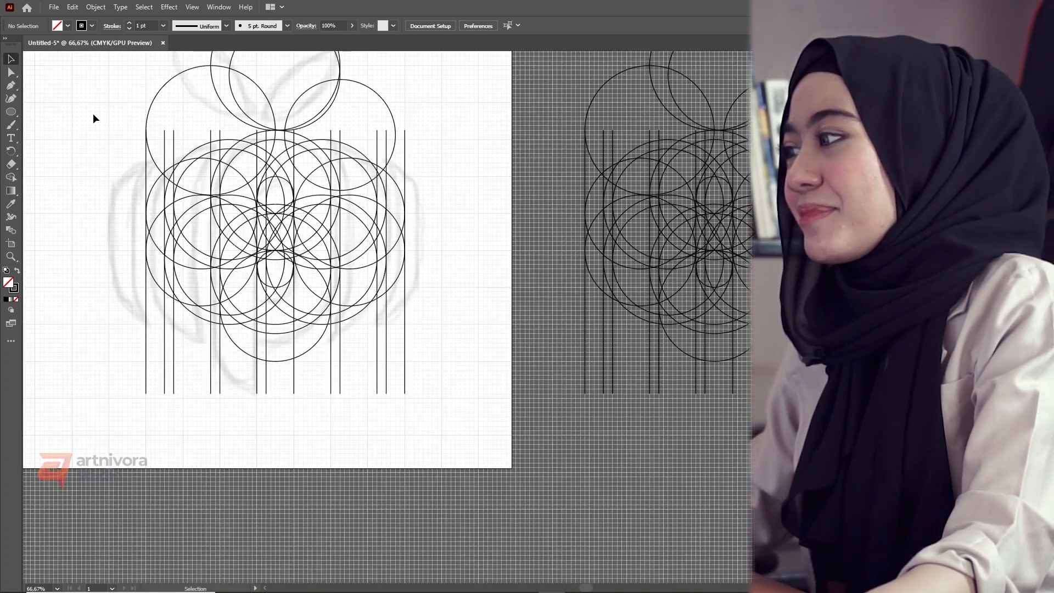
left_click_drag(367, 318, 128, 312)
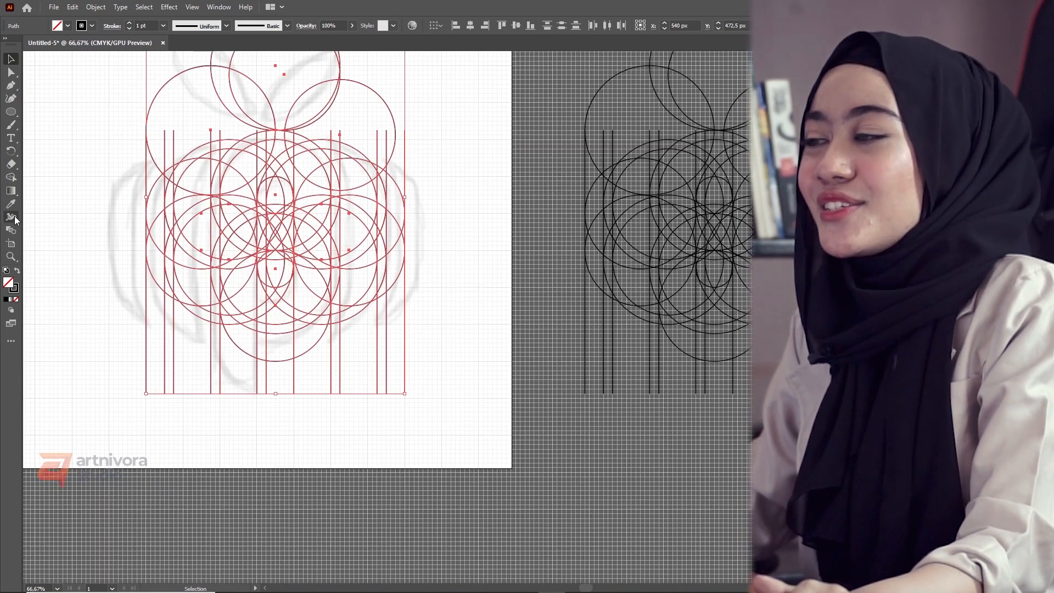
left_click(68, 25)
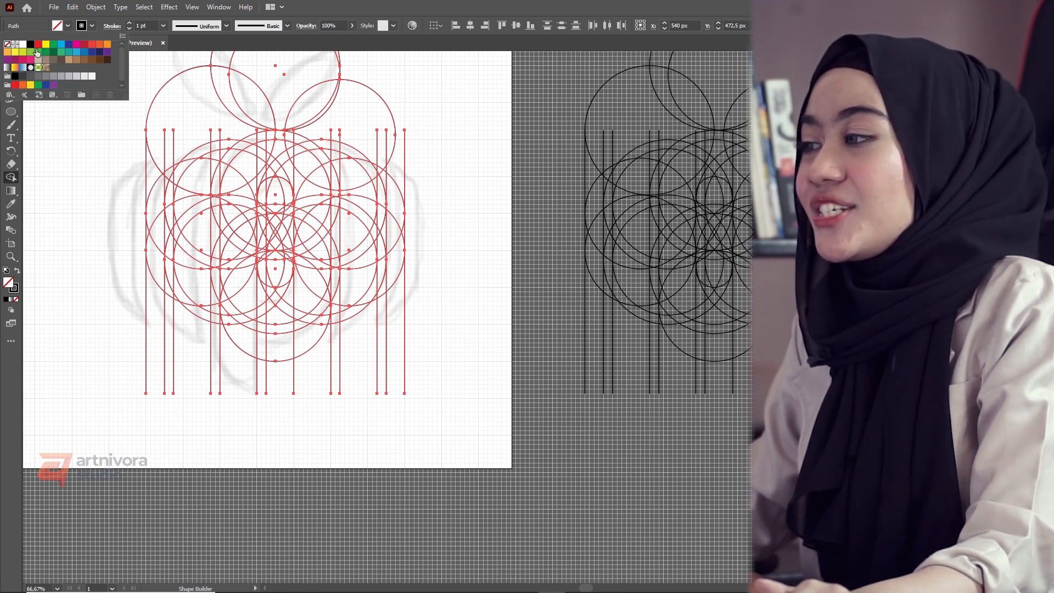
left_click(92, 25)
left_click(93, 26)
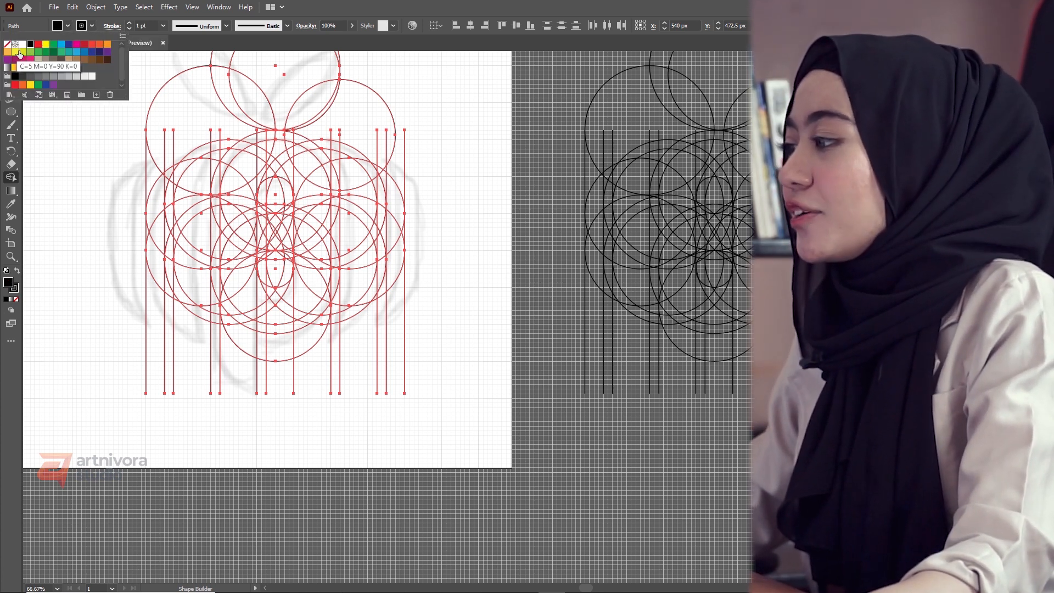
left_click(175, 119)
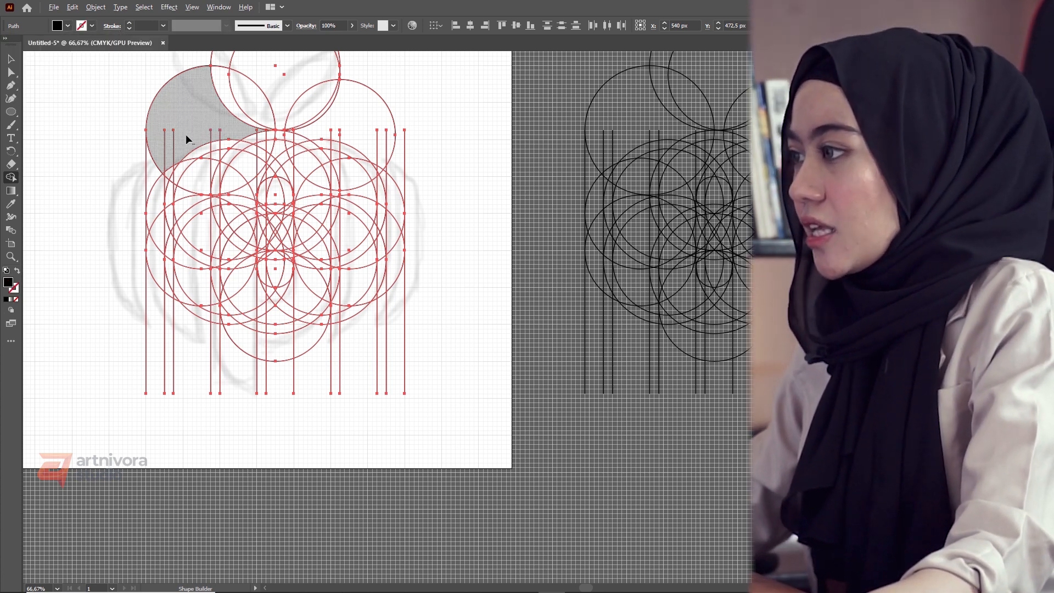
- Merge the regions of the left leaf and of the right leaf into solid black shapes with Shape Builder
scroll(187, 134, "down", 1)
scroll(239, 88, "up", 4)
left_click_drag(136, 121, 260, 206)
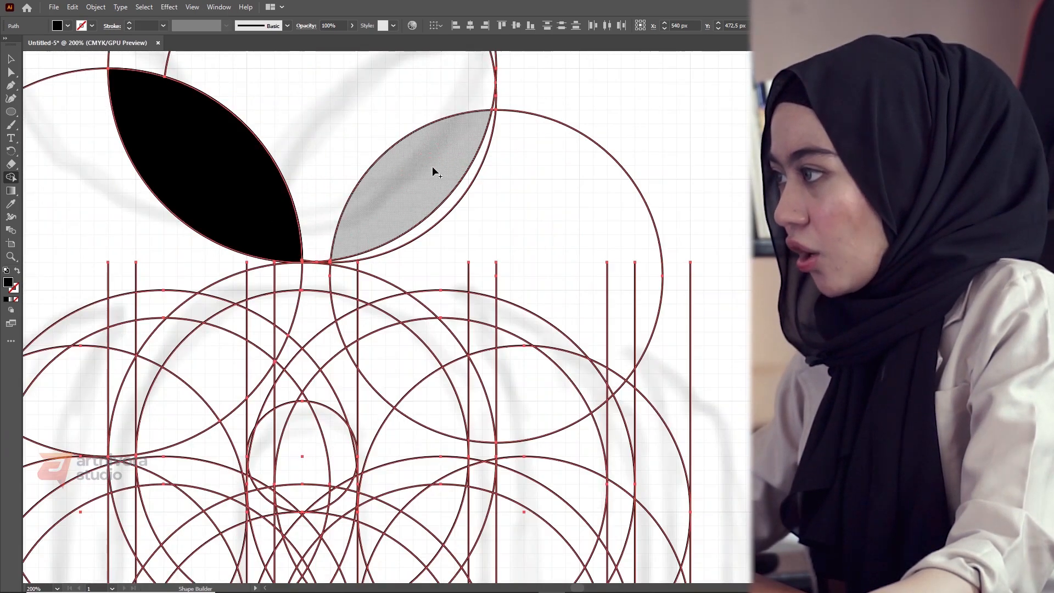
scroll(281, 143, "down", 3)
mouse_move(448, 208)
left_mouse_down()
mouse_move(420, 135)
mouse_move(203, 218)
left_mouse_up()
- Merge the regions forming the P's top arch and upper stem around the rounded counter
scroll(270, 221, "up", 4)
left_click_drag(396, 212, 286, 236)
mouse_move(293, 272)
left_mouse_down()
mouse_move(393, 252)
mouse_move(451, 269)
left_mouse_up()
mouse_move(244, 324)
left_mouse_down()
mouse_move(258, 207)
mouse_move(159, 393)
left_mouse_up()
left_click_drag(131, 329, 140, 421)
scroll(304, 413, "up", 3)
left_click_drag(234, 357, 215, 425)
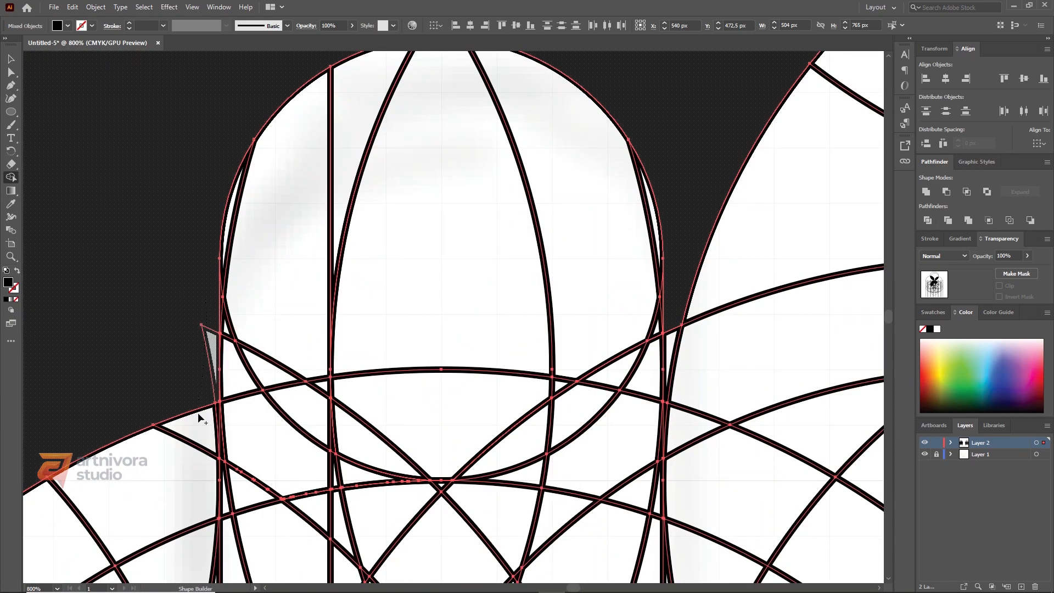
- Merge the regions of the P's stem beside the counter, including the small pieces along its inner edge
scroll(202, 419, "up", 8)
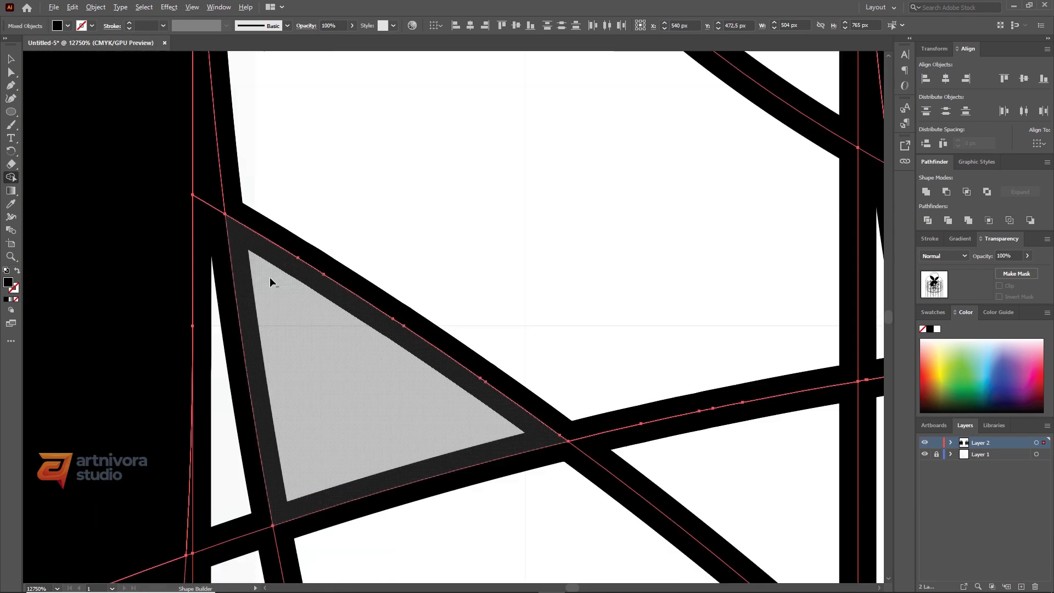
scroll(269, 282, "down", 10)
scroll(167, 348, "up", 1)
left_click_drag(167, 321, 159, 453)
left_click_drag(220, 321, 217, 434)
left_click_drag(271, 329, 170, 393)
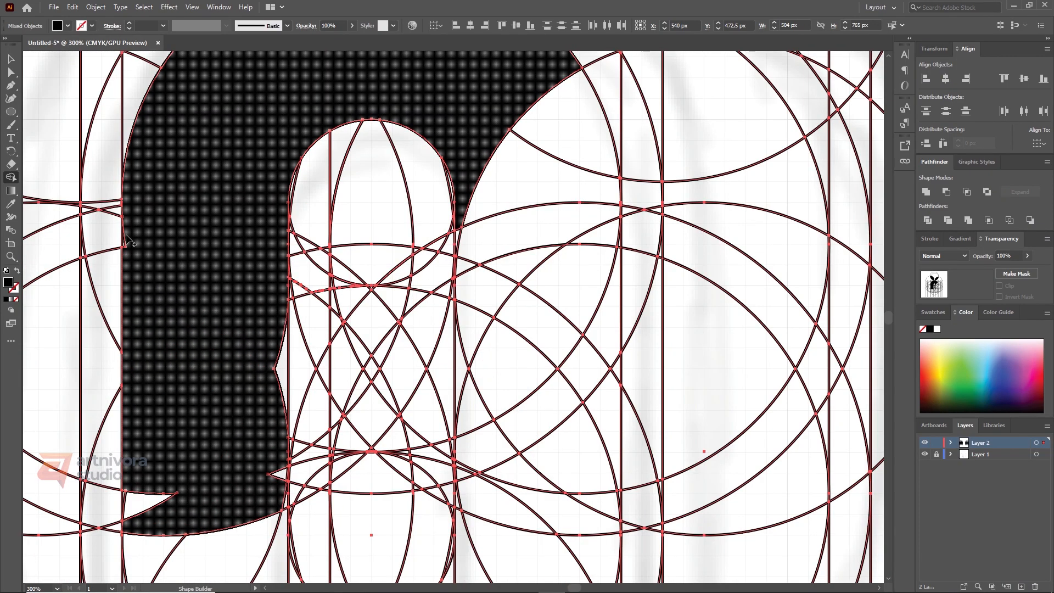
- Extend the P's stem downward by merging its lower regions as far as the curve of the lowest circle
scroll(126, 242, "down", 3)
scroll(151, 353, "up", 3)
mouse_move(192, 353)
left_mouse_down()
mouse_move(115, 178)
mouse_move(269, 170)
left_mouse_up()
scroll(190, 206, "down", 2)
scroll(177, 328, "up", 2)
left_click_drag(139, 163, 235, 441)
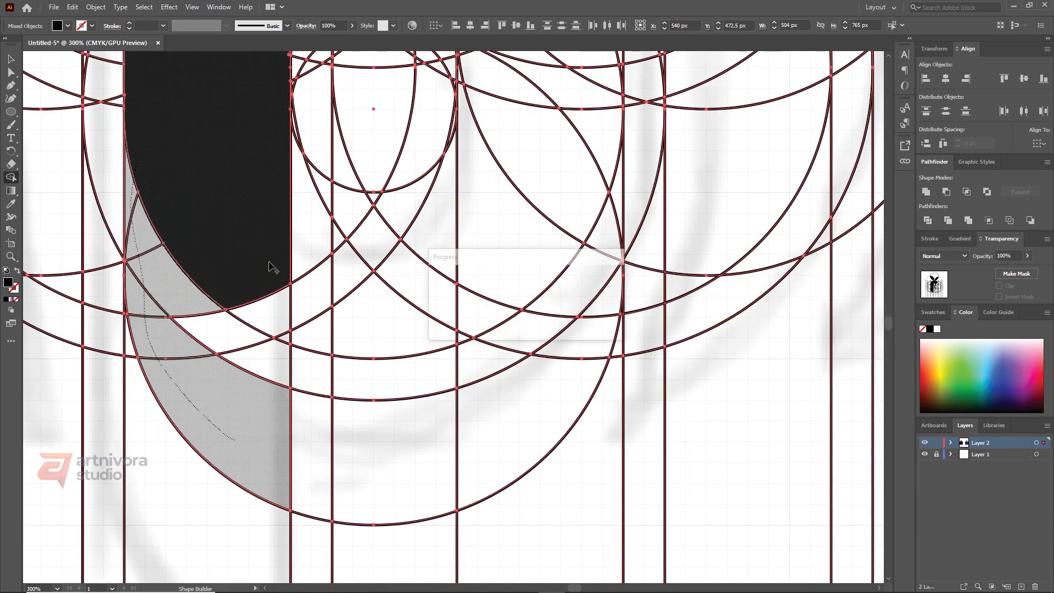
scroll(236, 178, "down", 2)
- Merge the remaining slivers along the stem's inner edge into the black P shape
scroll(371, 97, "up", 10)
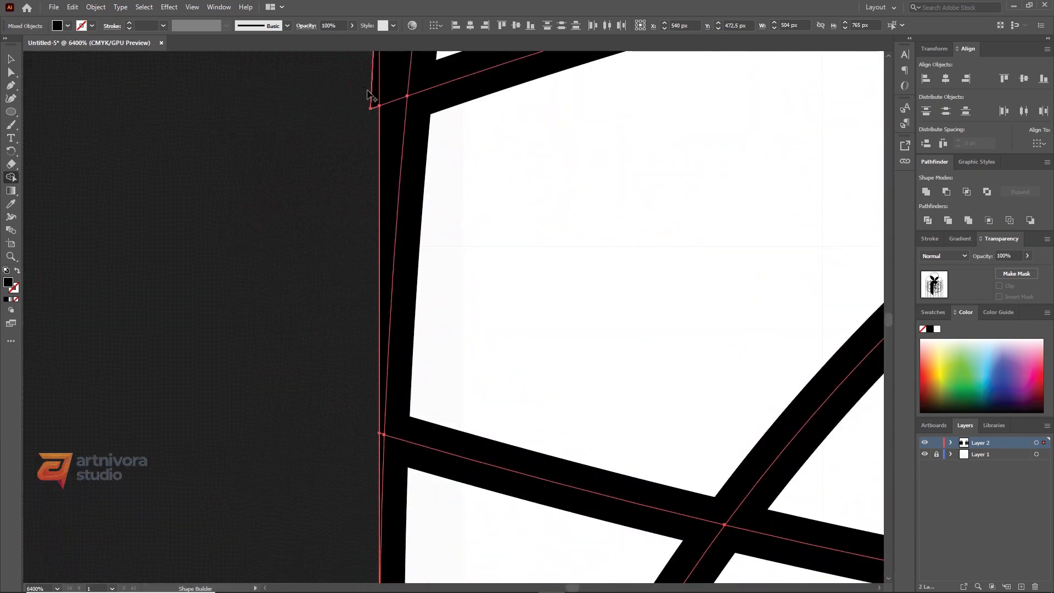
left_click_drag(368, 94, 376, 94)
scroll(261, 378, "down", 11)
scroll(214, 212, "up", 7)
scroll(227, 235, "down", 7)
scroll(360, 213, "up", 1)
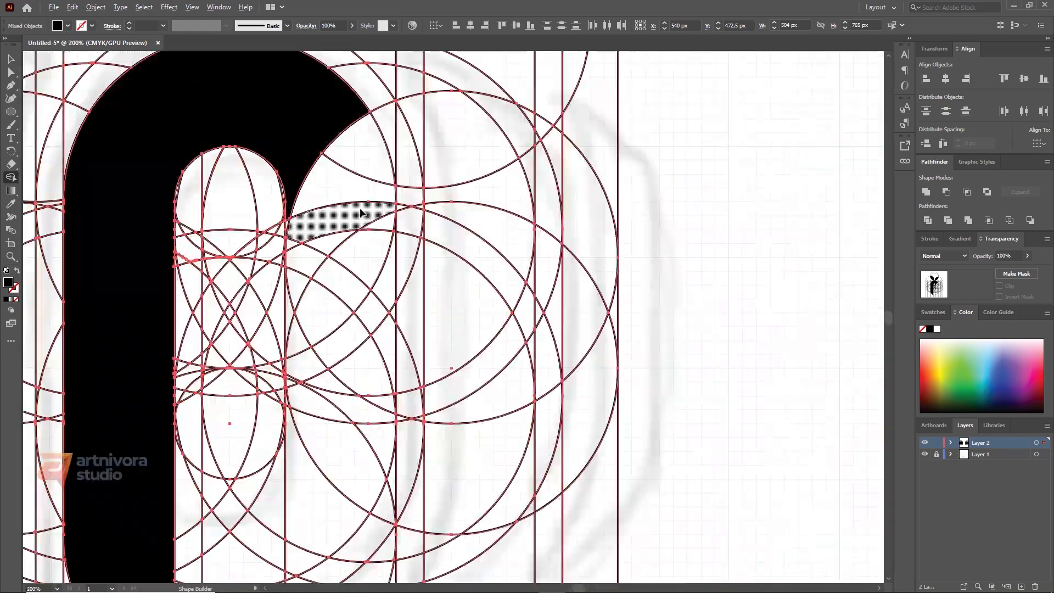
- Merge the regions down the outer side of the P's bowl, opposite the stem, into the black shape
scroll(361, 213, "up", 1)
left_click_drag(361, 213, 258, 225)
scroll(303, 291, "up", 10)
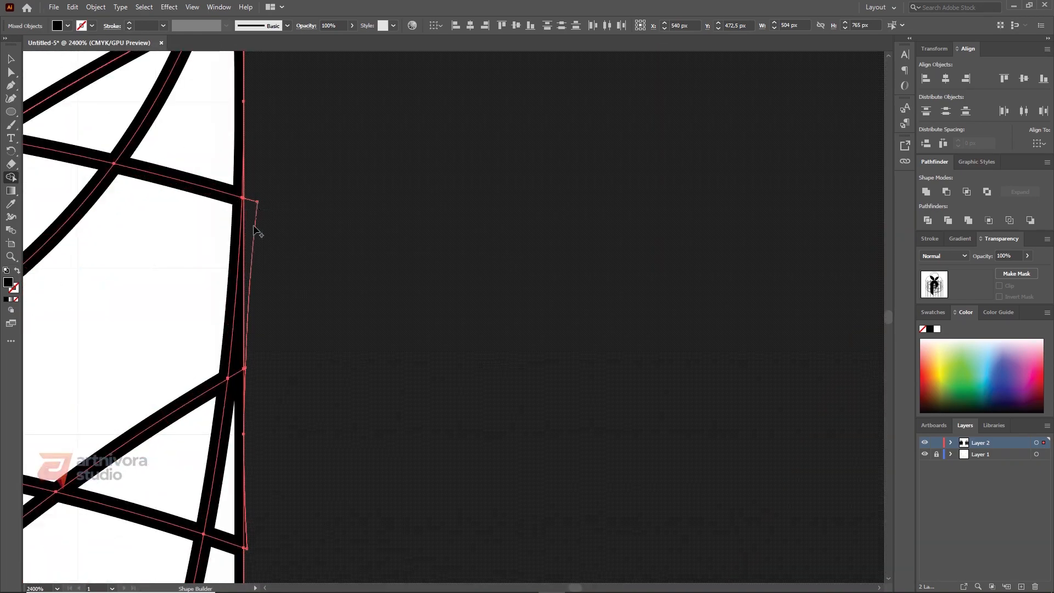
scroll(301, 334, "down", 10)
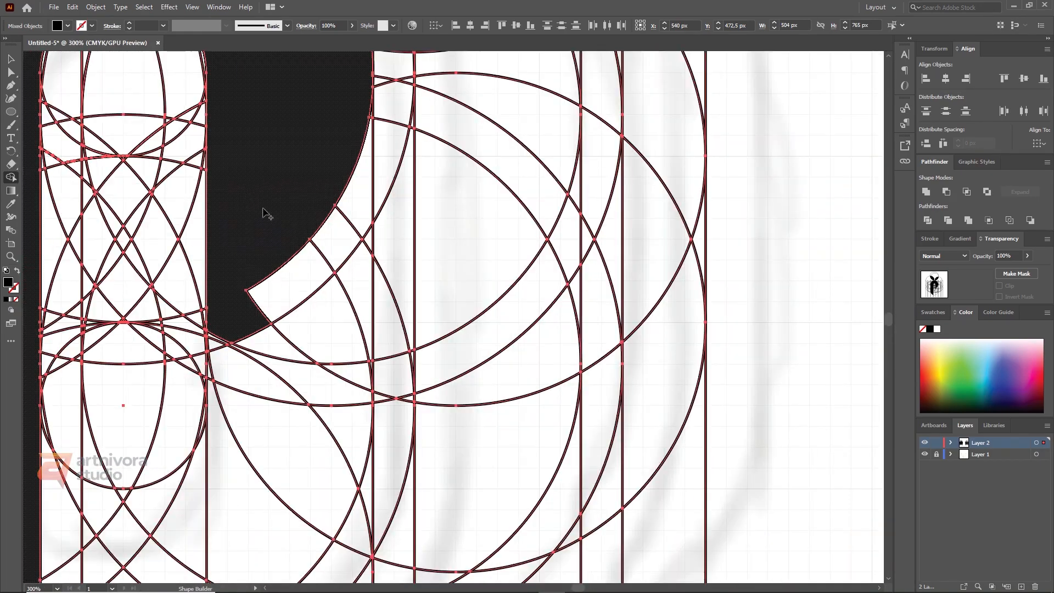
left_click_drag(307, 222, 260, 354)
- Close the P's bowl by merging the curved regions beneath the counter between the bowl's outer side and the stem
mouse_move(207, 251)
left_mouse_down()
mouse_move(99, 456)
mouse_move(74, 434)
left_mouse_up()
left_click_drag(75, 499, 187, 527)
left_click_drag(125, 494, 185, 553)
left_click_drag(301, 299, 219, 318)
mouse_move(236, 312)
left_mouse_down()
mouse_move(200, 348)
mouse_move(236, 384)
left_mouse_up()
scroll(245, 397, "up", 2)
left_click_drag(269, 191, 279, 221)
left_click_drag(189, 251, 363, 295)
- Merge the leftover slivers along the inner and outer edges of the P's bowl into the black shape
scroll(129, 299, "up", 1)
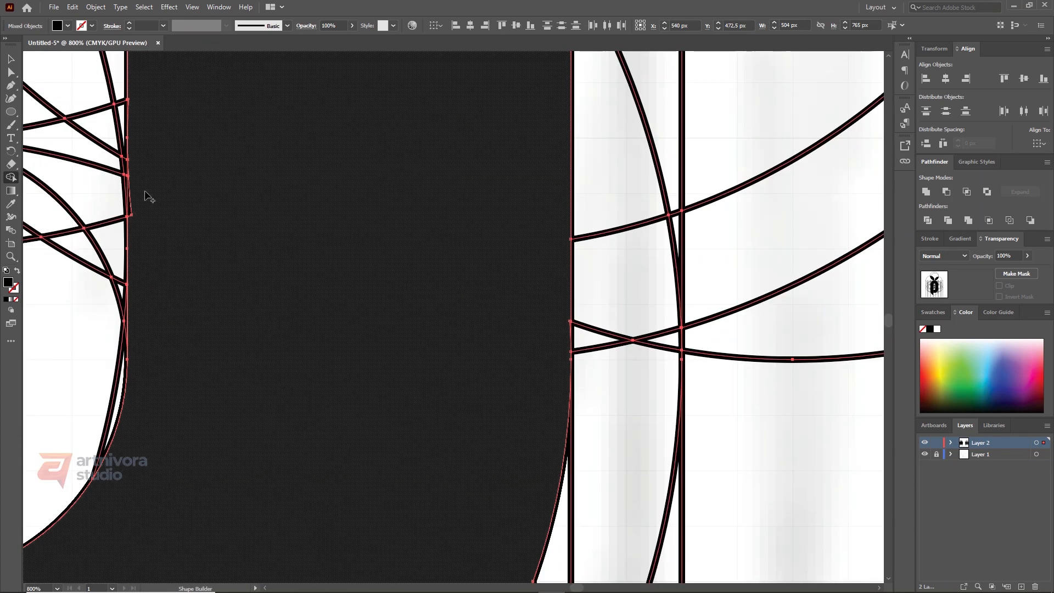
scroll(133, 96, "up", 4)
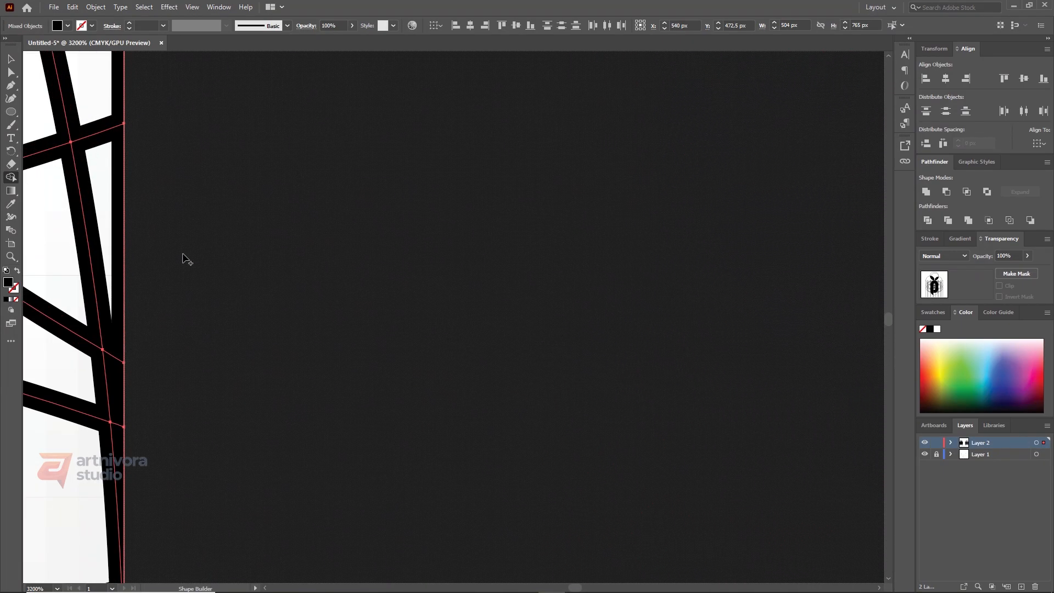
scroll(141, 258, "down", 5)
left_click_drag(437, 88, 463, 100)
scroll(471, 418, "up", 6)
scroll(421, 447, "up", 2)
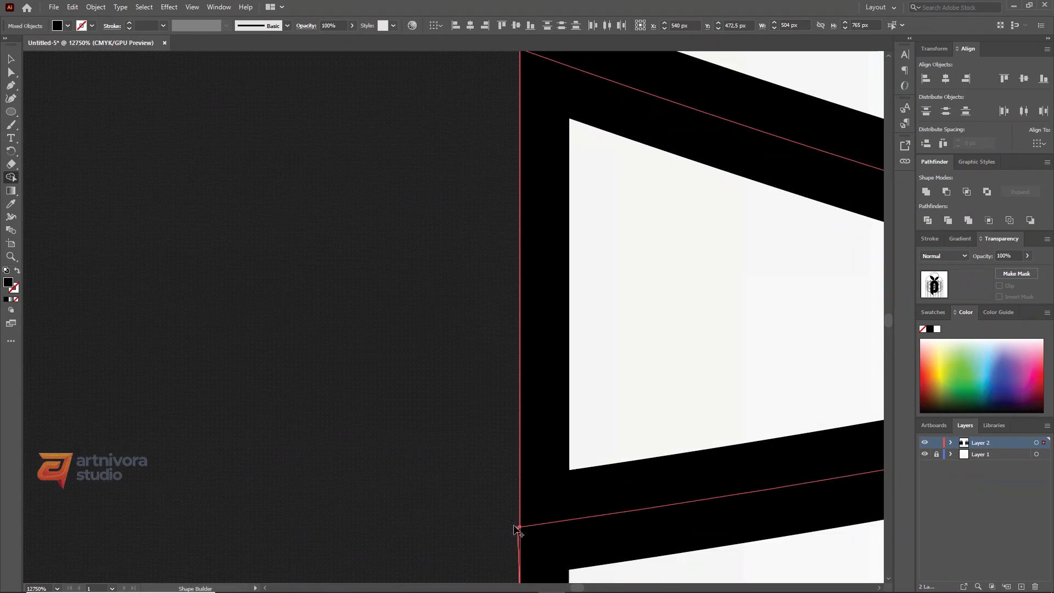
scroll(321, 281, "down", 5)
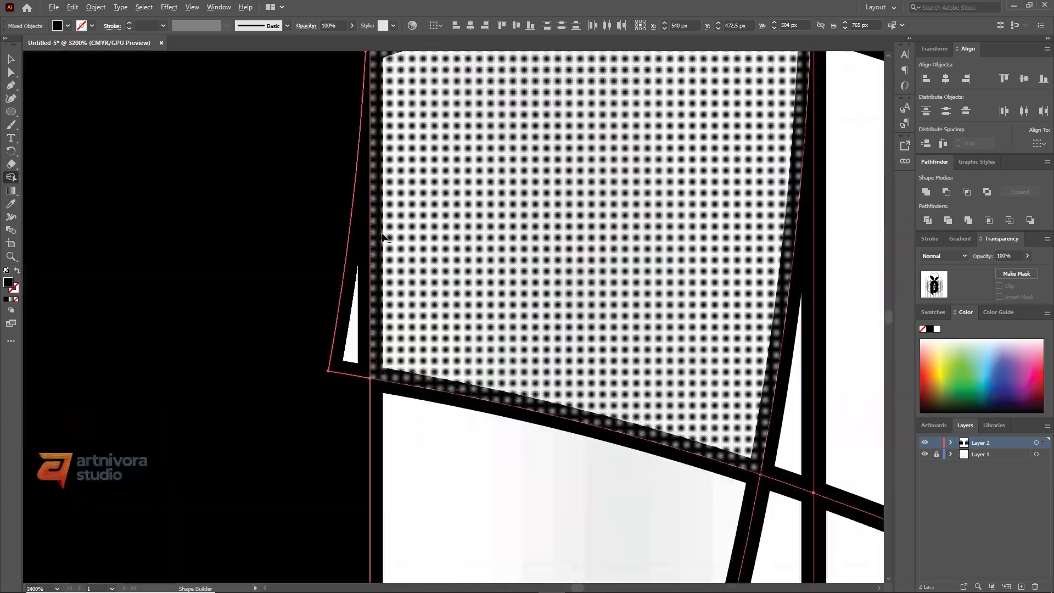
scroll(339, 313, "up", 2)
scroll(337, 288, "down", 12)
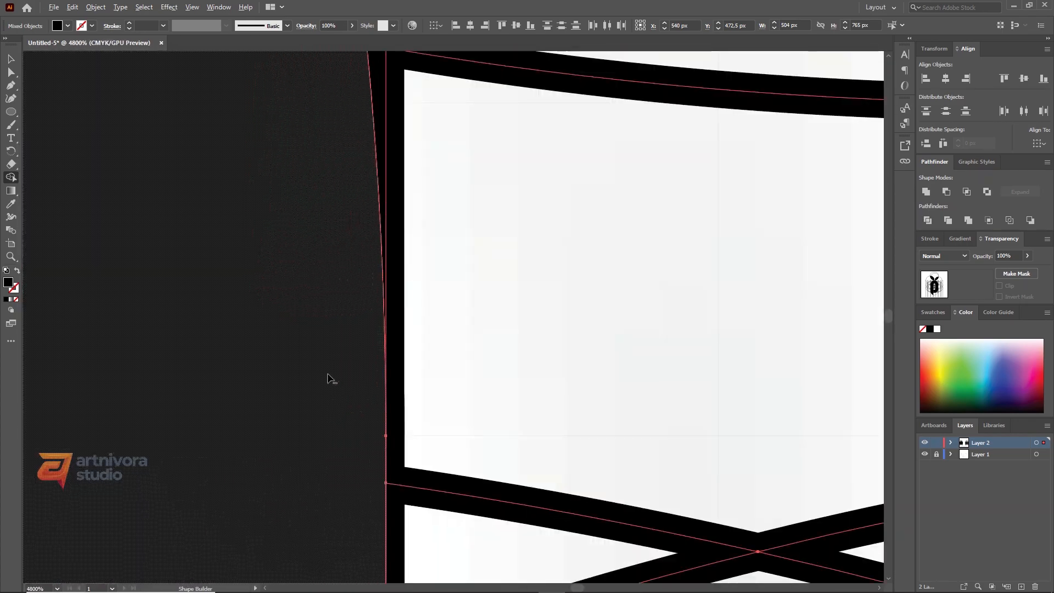
scroll(322, 289, "up", 5)
scroll(330, 328, "down", 4)
scroll(411, 148, "up", 3)
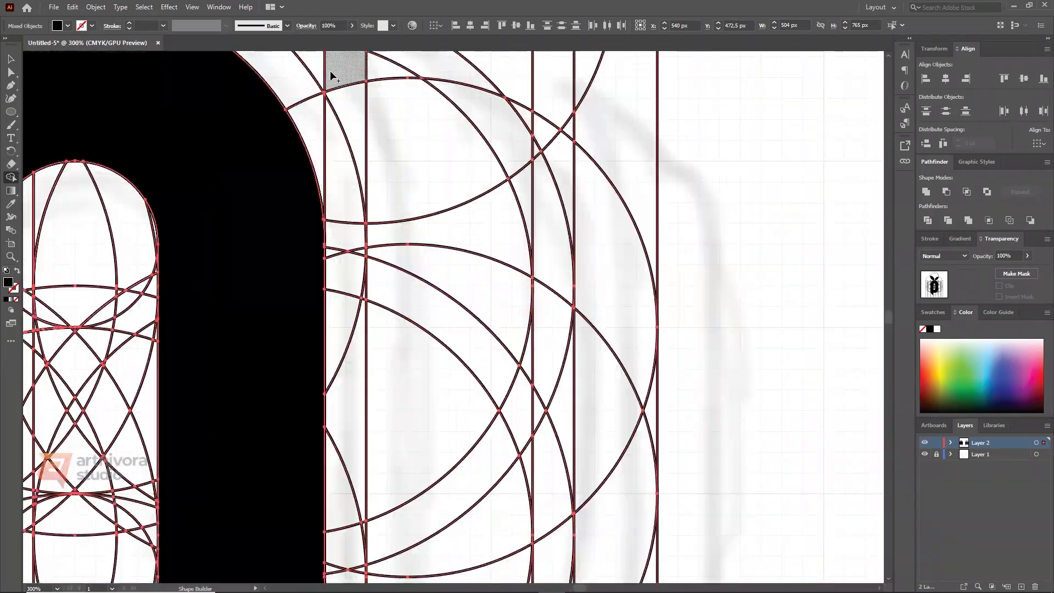
- Merge the regions just right of the P's bowl into one solid curved segment, stopping at the narrow gap along the bowl
mouse_move(332, 75)
left_mouse_down()
mouse_move(426, 124)
mouse_move(501, 295)
left_mouse_up()
scroll(390, 284, "up", 2)
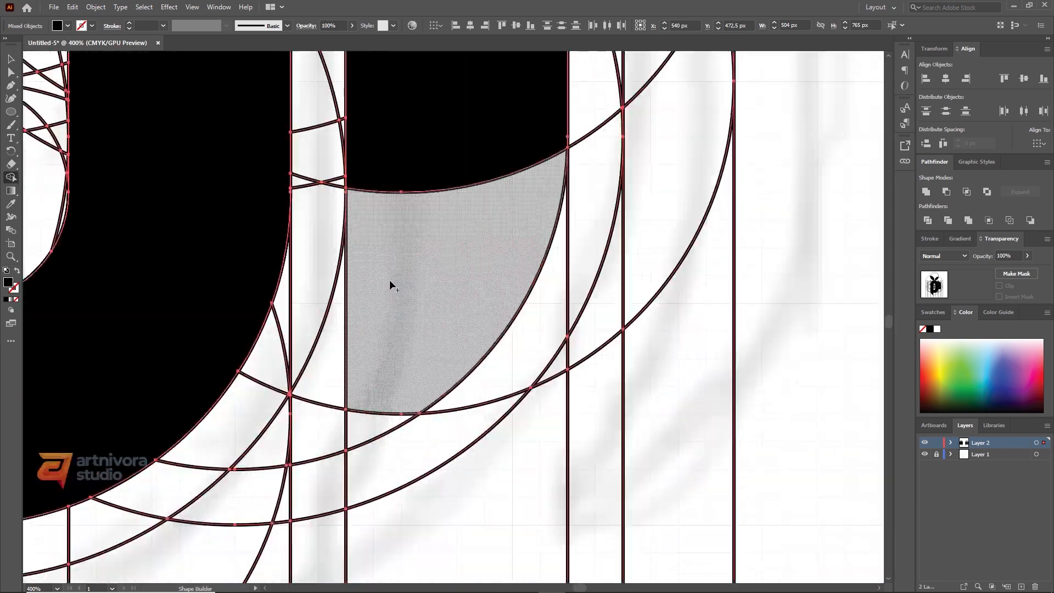
scroll(308, 340, "up", 4)
scroll(286, 373, "down", 3)
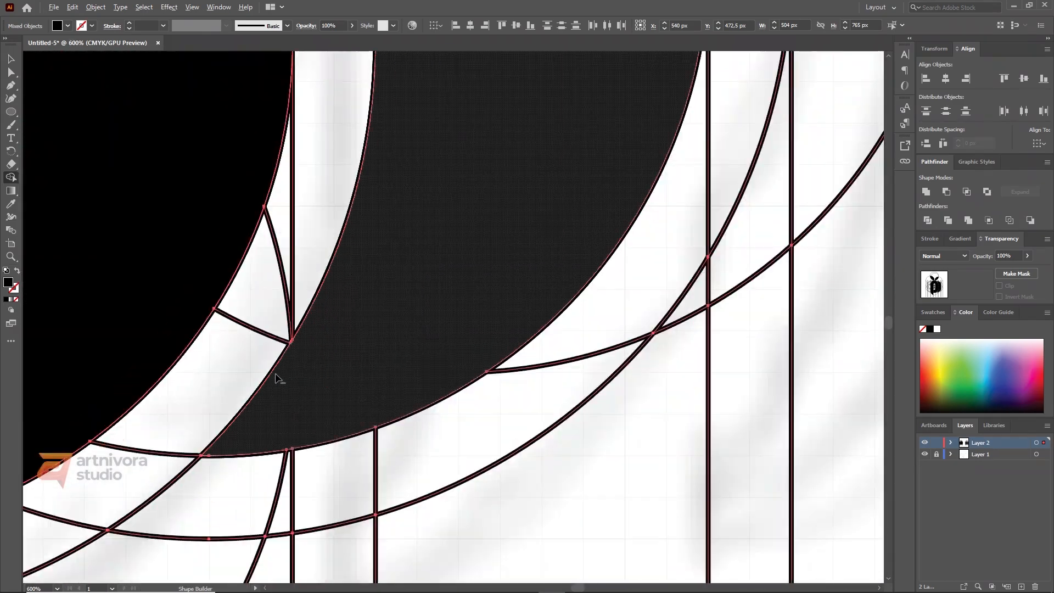
scroll(313, 271, "up", 3)
scroll(467, 226, "down", 3)
scroll(351, 176, "up", 3)
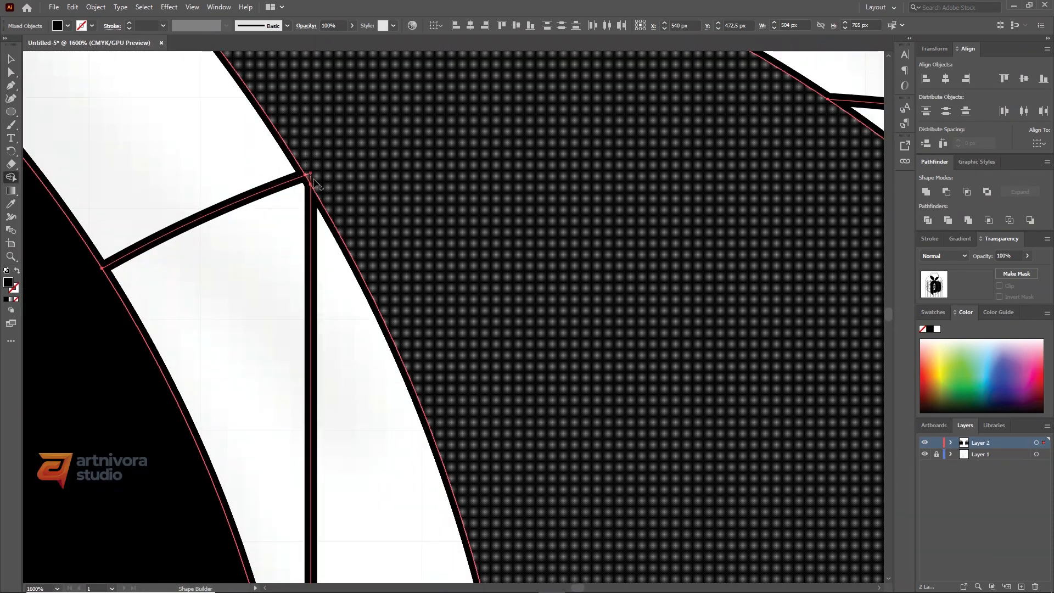
- Merge the outermost regions on the fruit's right side into a solid crescent, leaving a thin gap to the inner segment
scroll(313, 181, "down", 4)
scroll(459, 140, "up", 3)
mouse_move(459, 140)
left_mouse_down()
mouse_move(560, 293)
mouse_move(594, 514)
mouse_move(614, 549)
left_mouse_up()
scroll(299, 179, "down", 5)
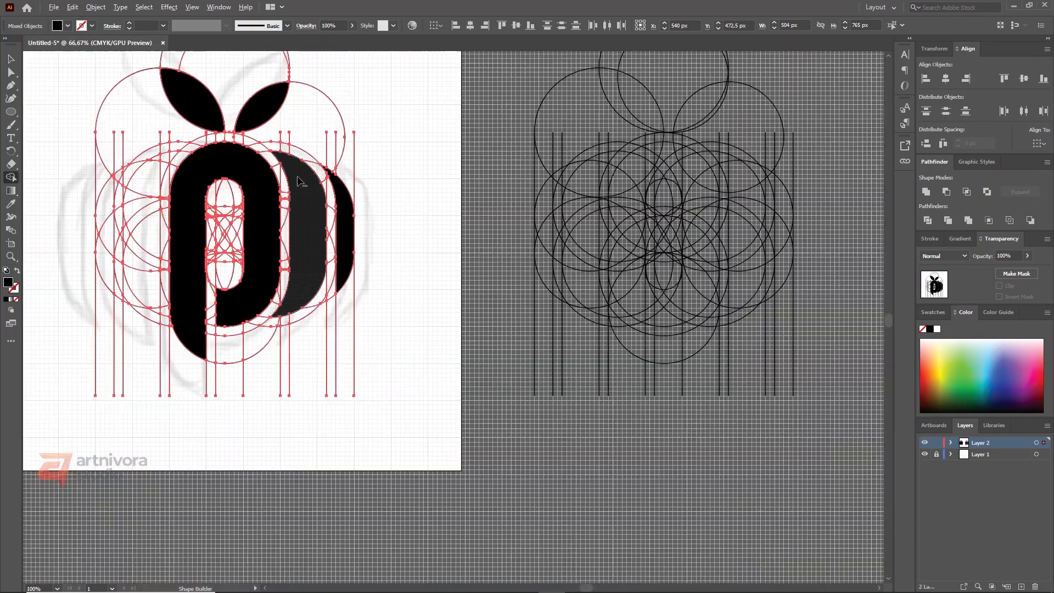
- Merge the regions just left of the P's stem into a solid curved segment mirroring the inner one on the right
scroll(328, 279, "up", 5)
scroll(446, 268, "down", 2)
left_click_drag(133, 213, 647, 276)
mouse_move(378, 351)
left_mouse_down()
mouse_move(331, 207)
mouse_move(351, 118)
left_mouse_up()
mouse_move(330, 88)
left_mouse_down()
mouse_move(294, 236)
mouse_move(352, 193)
left_mouse_up()
scroll(431, 261, "up", 2)
scroll(348, 299, "down", 4)
scroll(331, 133, "up", 3)
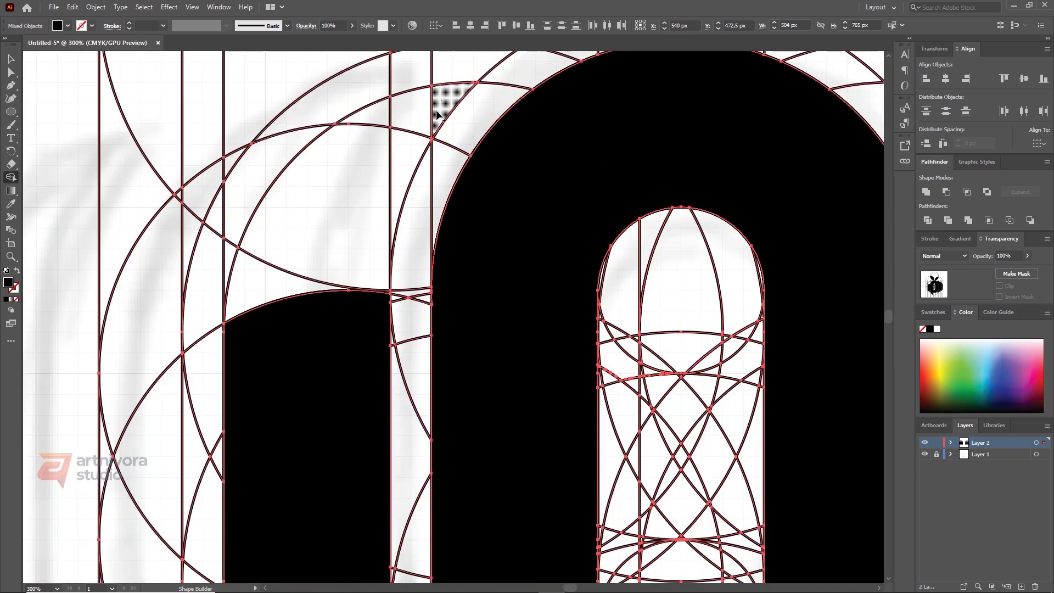
left_click_drag(440, 113, 274, 233)
left_click_drag(379, 112, 284, 366)
scroll(391, 311, "up", 3)
- Merge the outermost regions on the fruit's left side into a solid crescent matching the opposite side
scroll(357, 252, "down", 5)
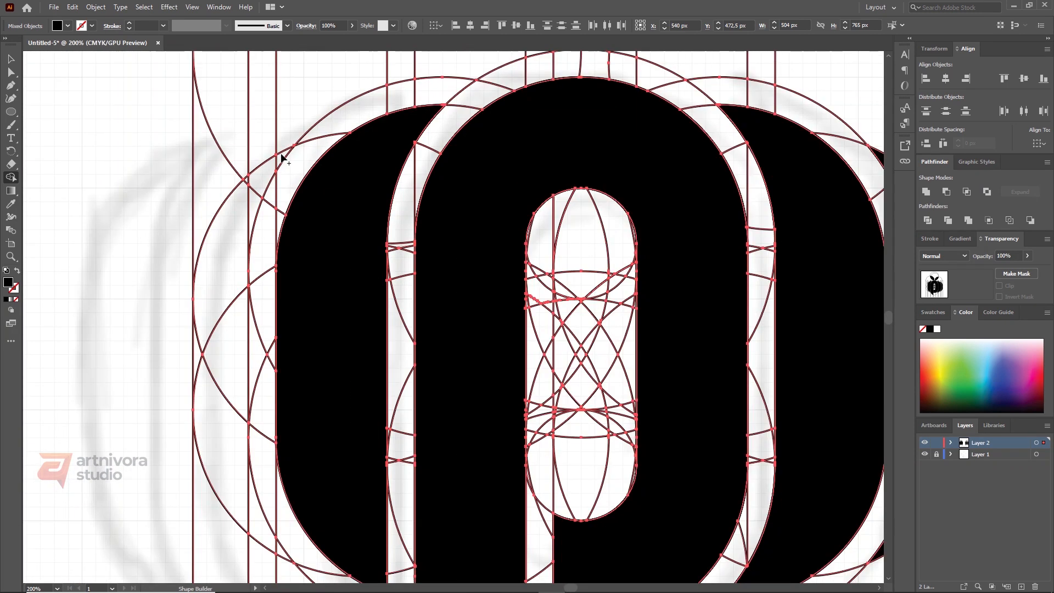
mouse_move(282, 158)
left_mouse_down()
mouse_move(223, 308)
mouse_move(259, 522)
left_mouse_up()
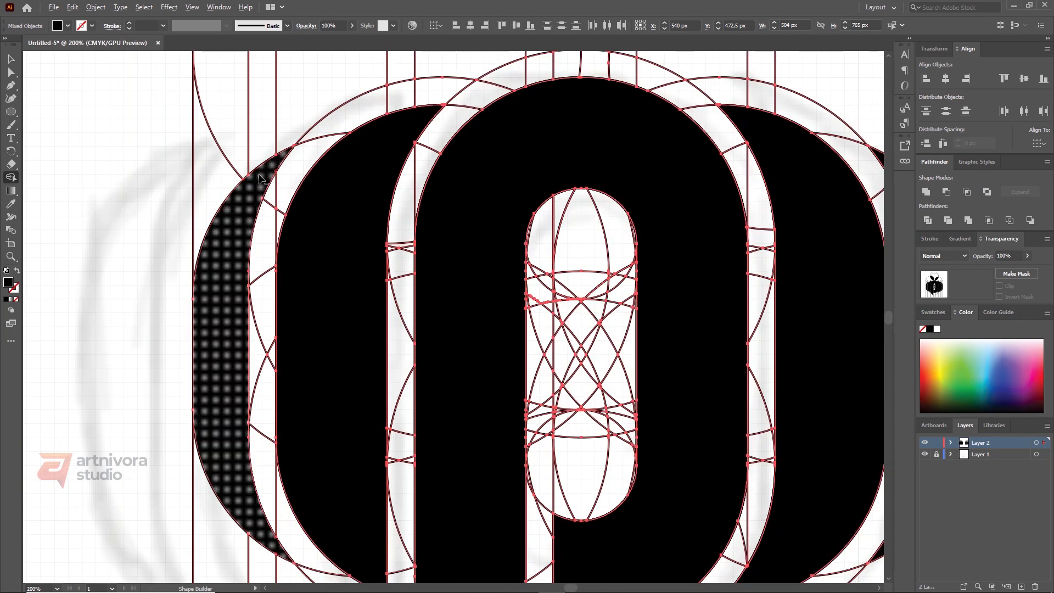
scroll(294, 282, "up", 8)
scroll(294, 287, "down", 11)
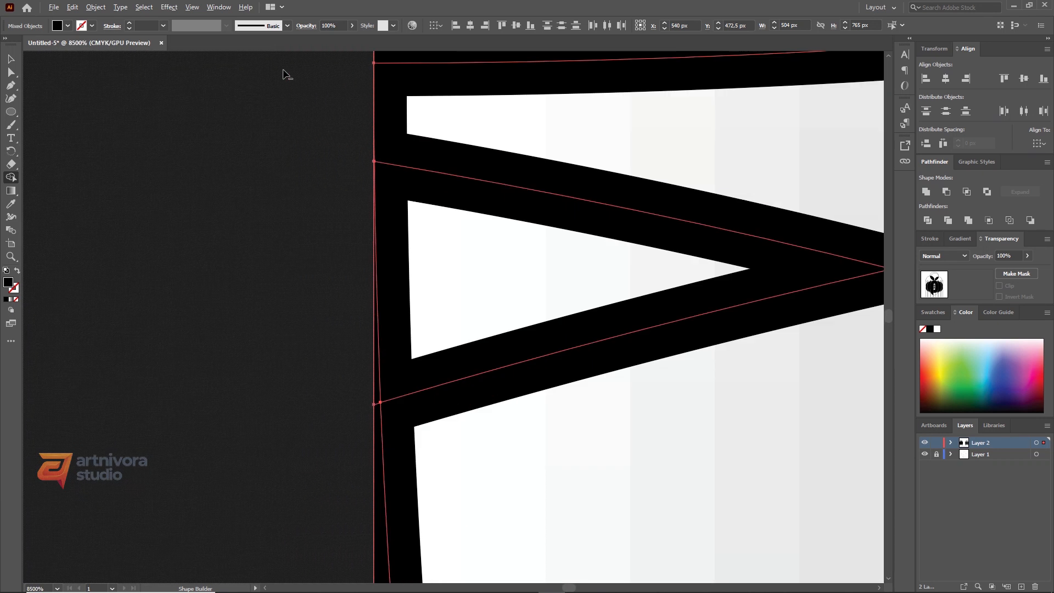
- Group the filled black logo shapes and delete the leftover construction circles and lines around them on the artboard
key("v")
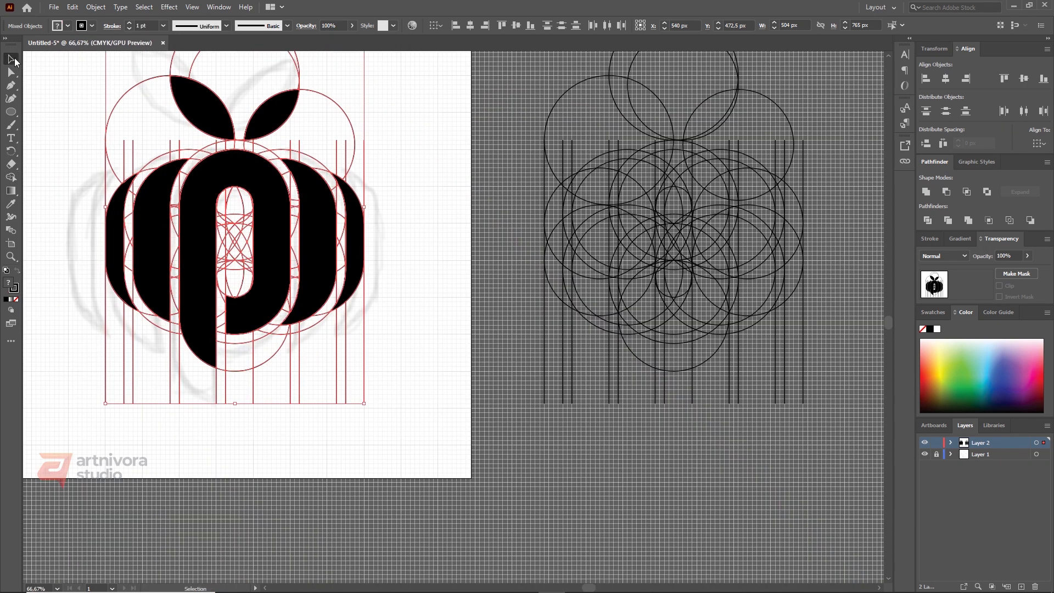
left_click(84, 86)
left_click(360, 237)
left_click(318, 240, "shift")
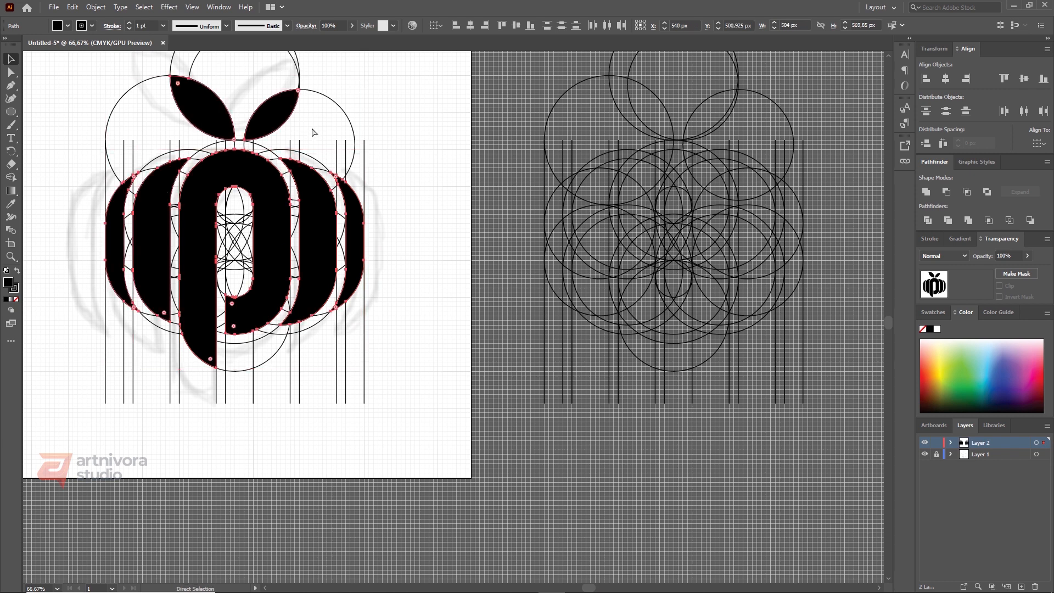
scroll(232, 152, "down", 1)
left_click_drag(90, 65, 329, 359)
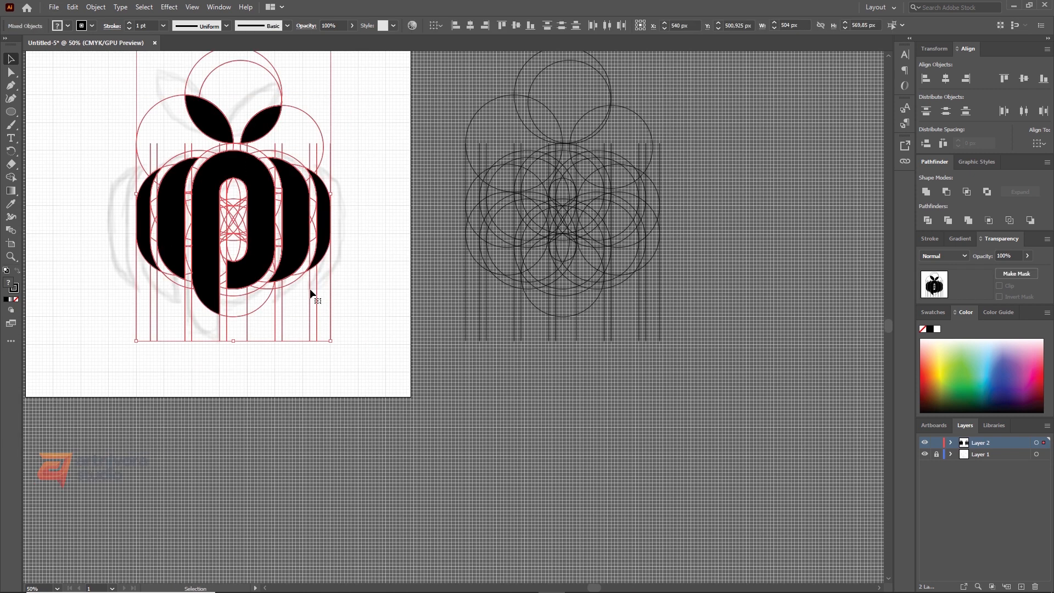
scroll(203, 114, "up", 1)
key("Delete")
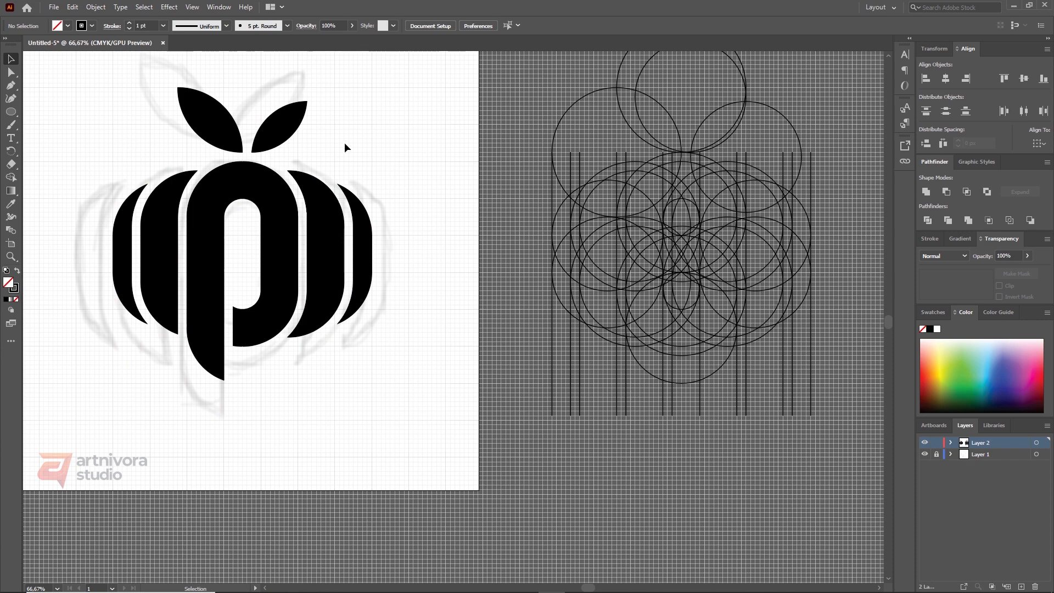
- Hide Layer 1, which holds the sketch, and check the clean logo up close
left_click(925, 454)
scroll(413, 298, "down", 2)
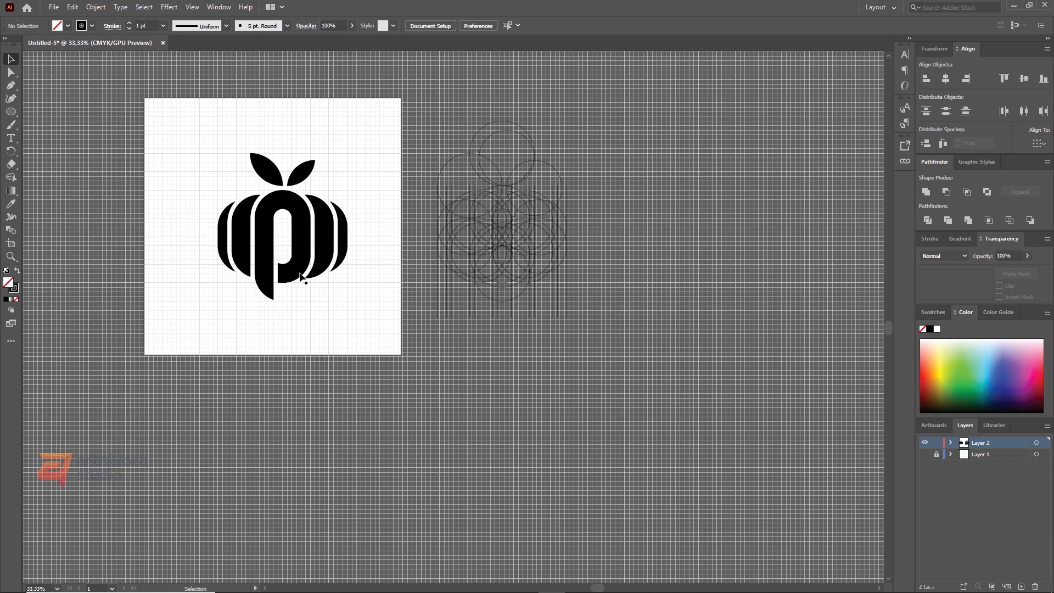
scroll(280, 259, "up", 3)
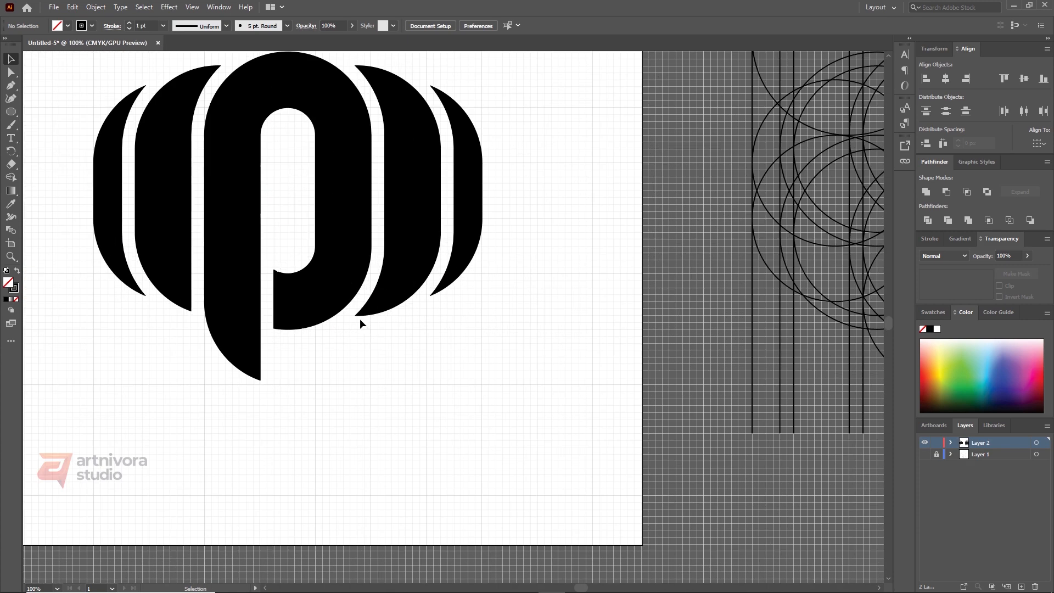
scroll(360, 320, "up", 3)
- Remove the stroke from the whole logo group, keeping its black fill
left_click_drag(125, 135, 412, 376)
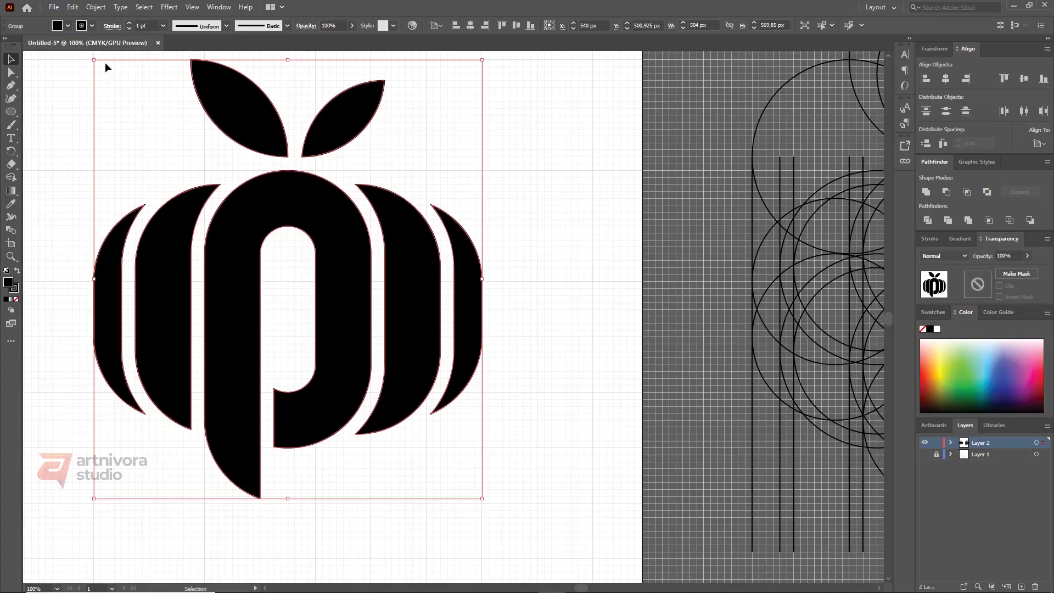
left_click(93, 25)
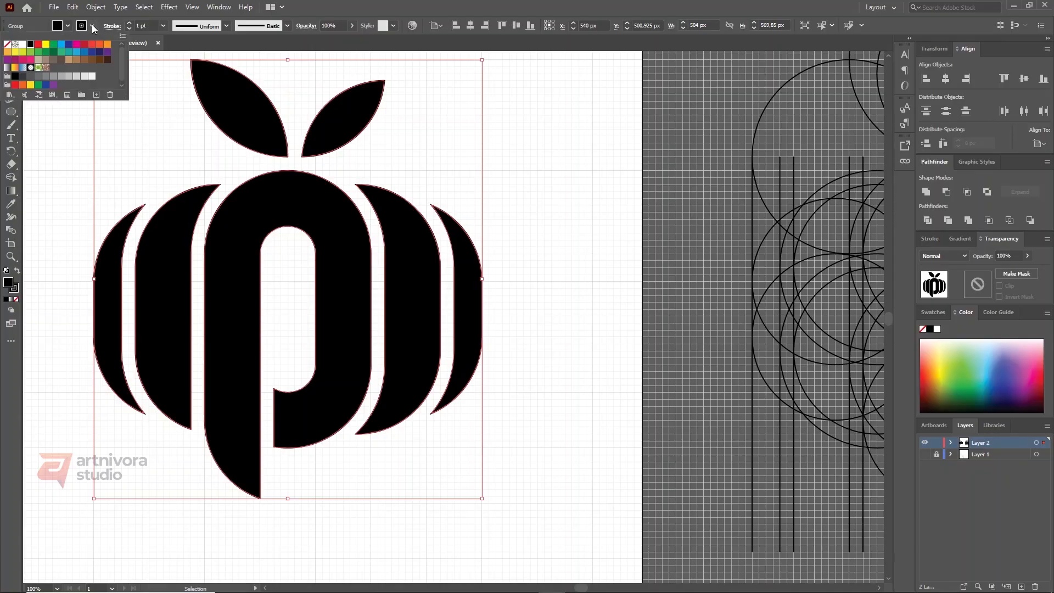
left_click(8, 44)
left_click(123, 140)
left_click(142, 143)
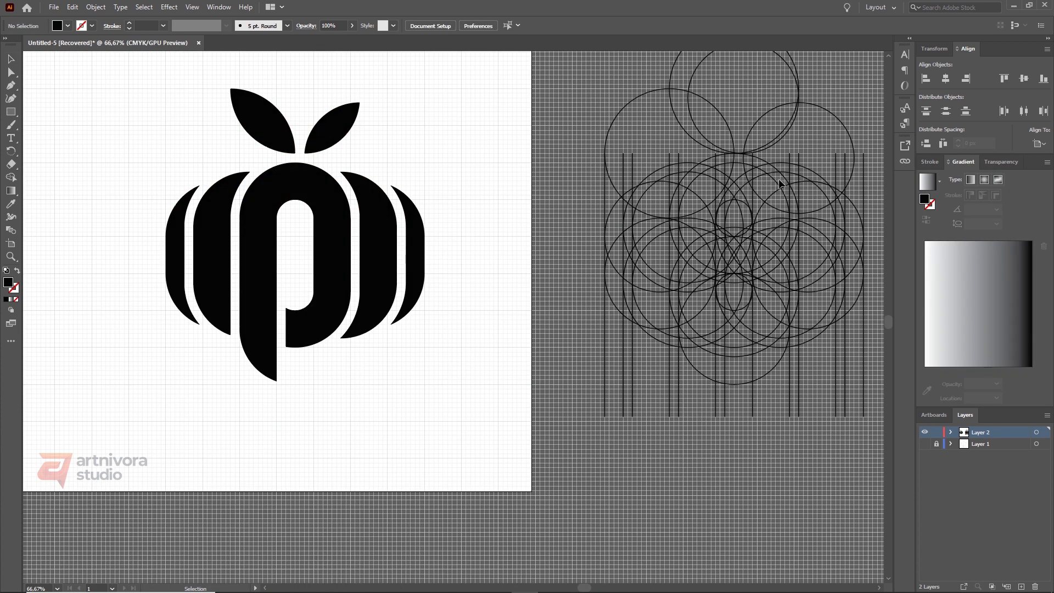
- Apply a linear gradient fill to the complete logo group
left_click_drag(145, 102, 489, 395)
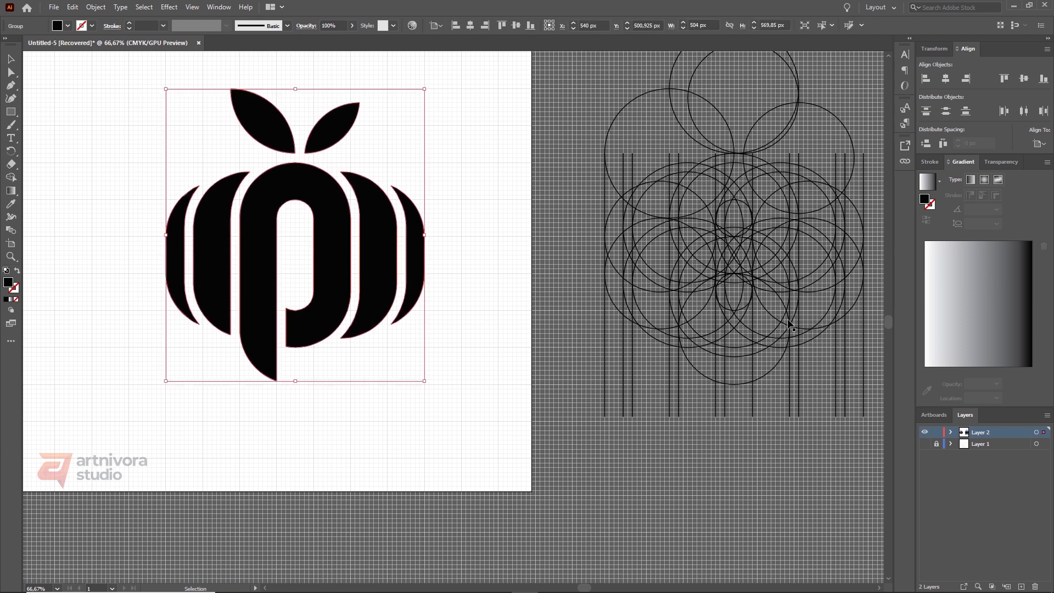
scroll(883, 320, "down", 1)
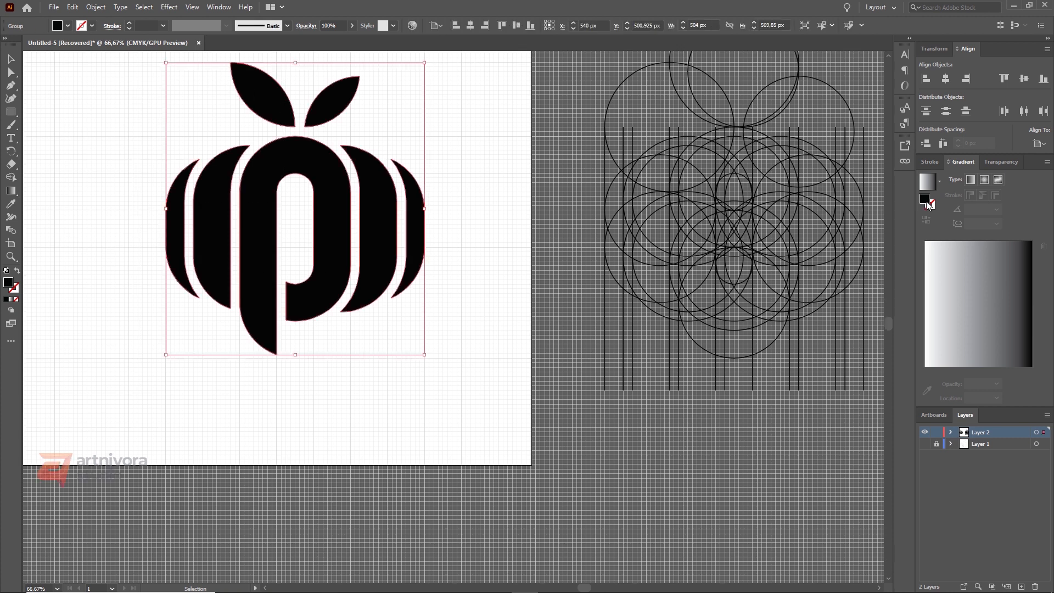
left_click(927, 161)
left_click(967, 162)
left_click(971, 181)
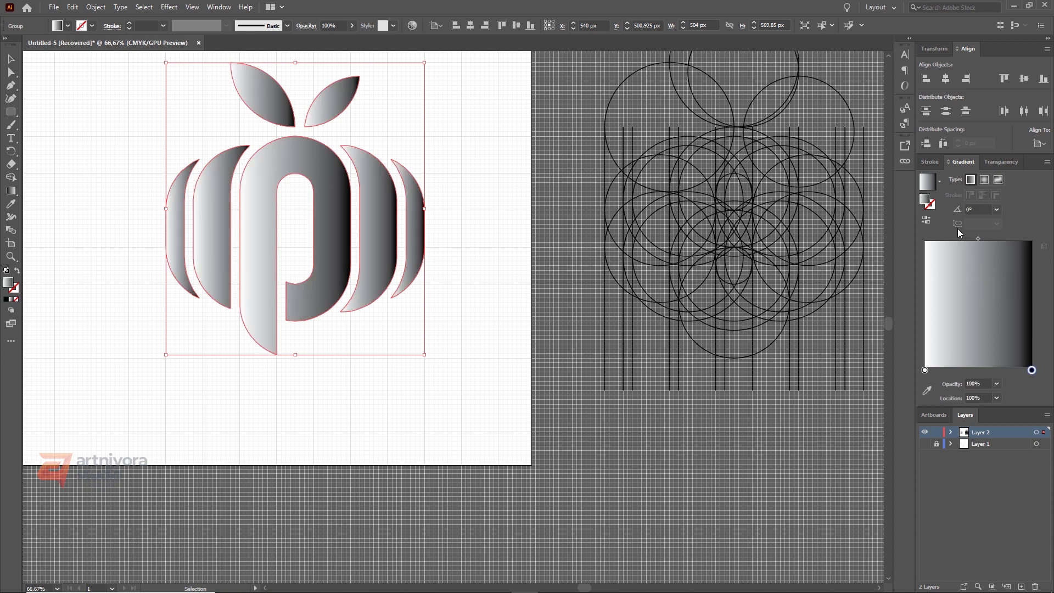
- Edit the gradient's black end stop and switch its colour mode to RGB
double_click(1032, 371)
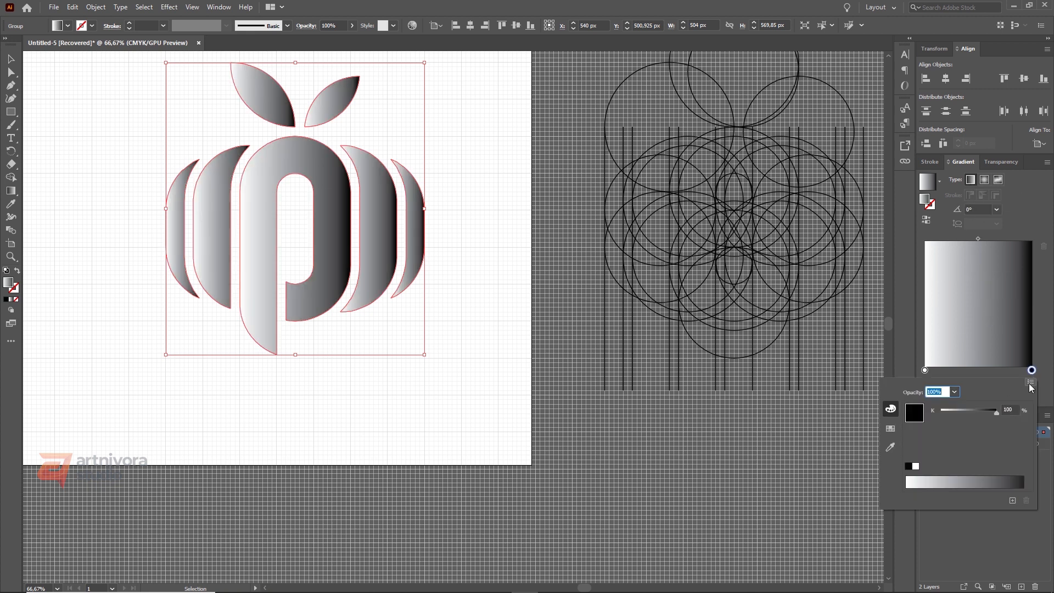
left_click(1030, 382)
left_click(965, 396)
left_click(1030, 383)
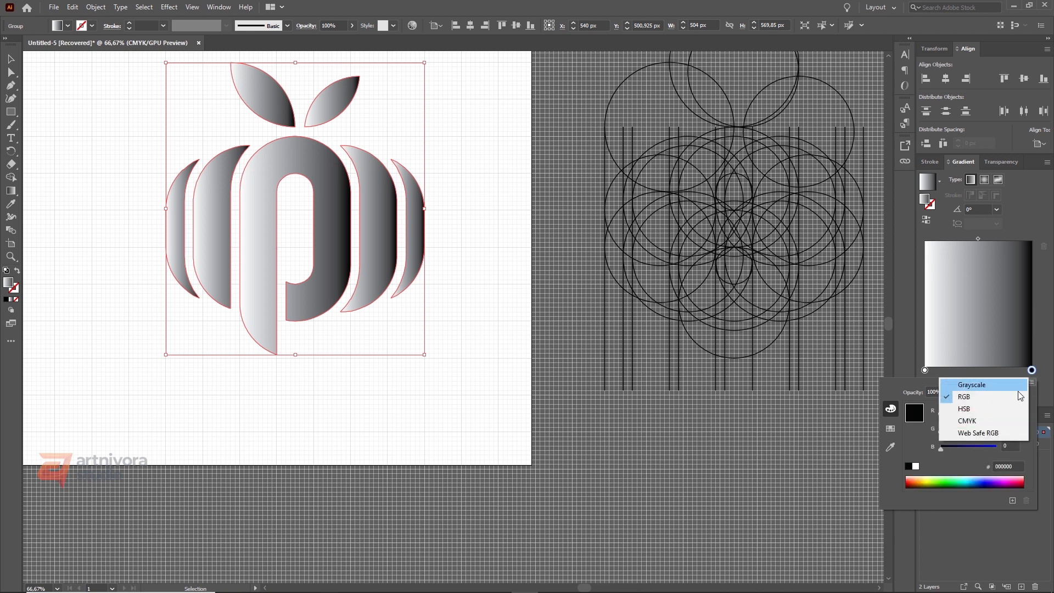
left_click(997, 409)
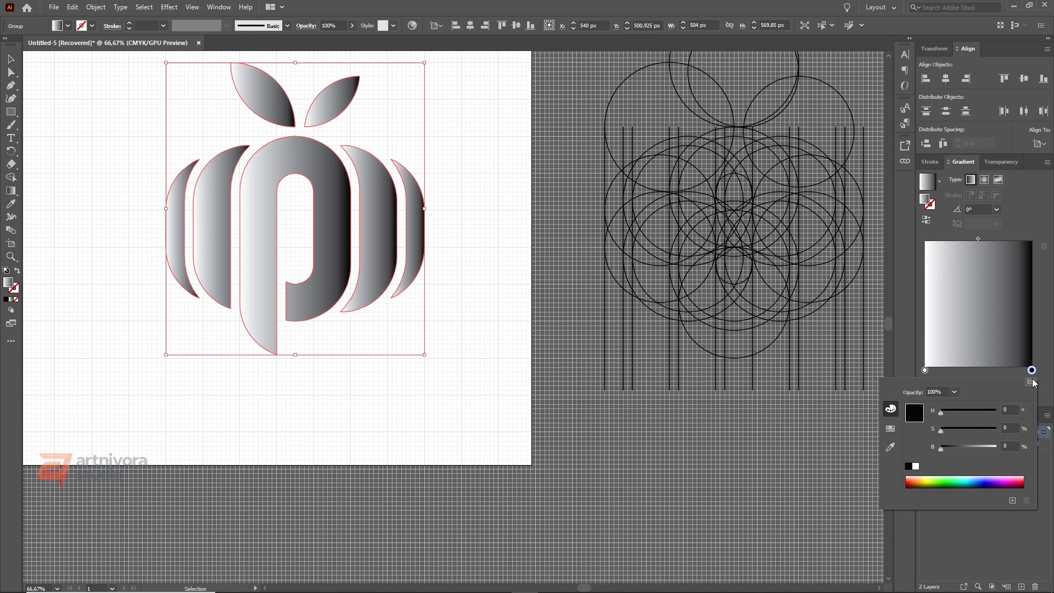
left_click(1031, 383)
left_click(1010, 397)
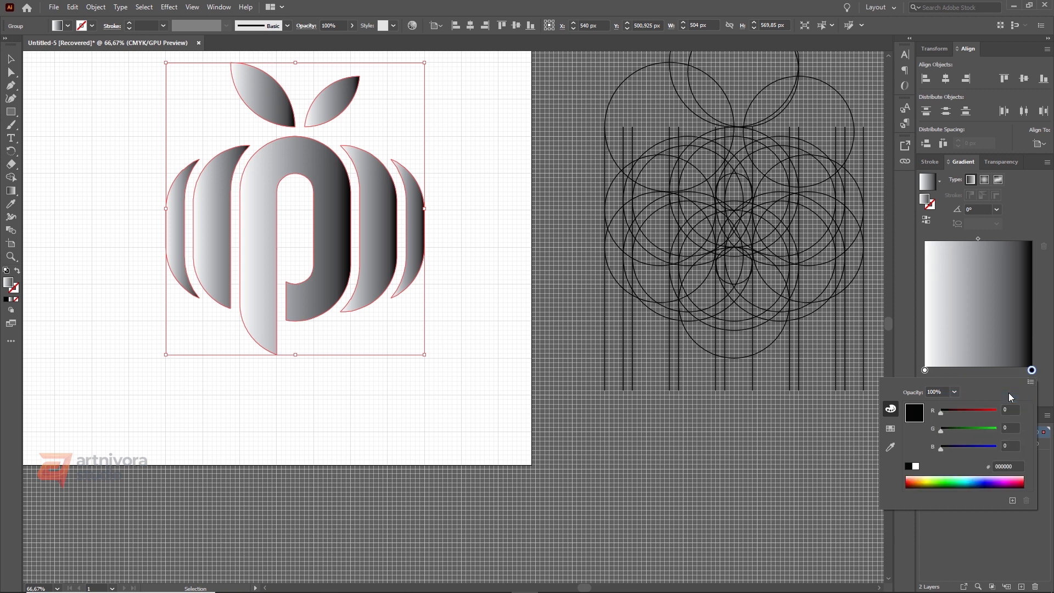
- Set the gradient's end stop to a strong red, RGB 223, 0, 43 (#DF002B)
left_click(1025, 483)
left_click_drag(1026, 488, 1024, 487)
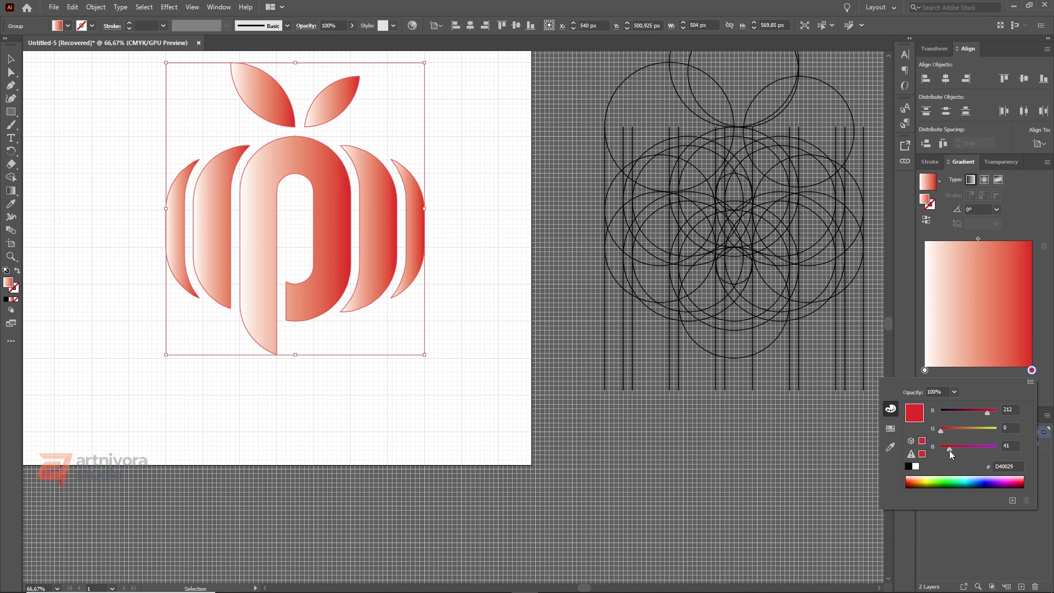
left_click_drag(987, 412, 985, 411)
left_click_drag(983, 413, 980, 414)
left_click(1025, 485)
left_click(1025, 488)
left_click(1026, 485)
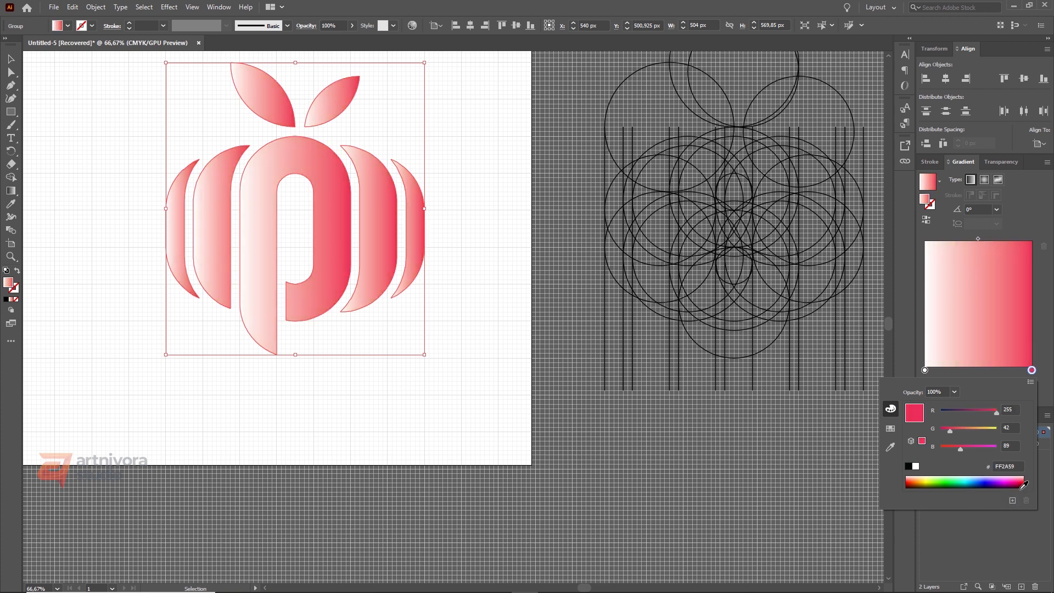
left_click(1026, 487)
left_click(1026, 486)
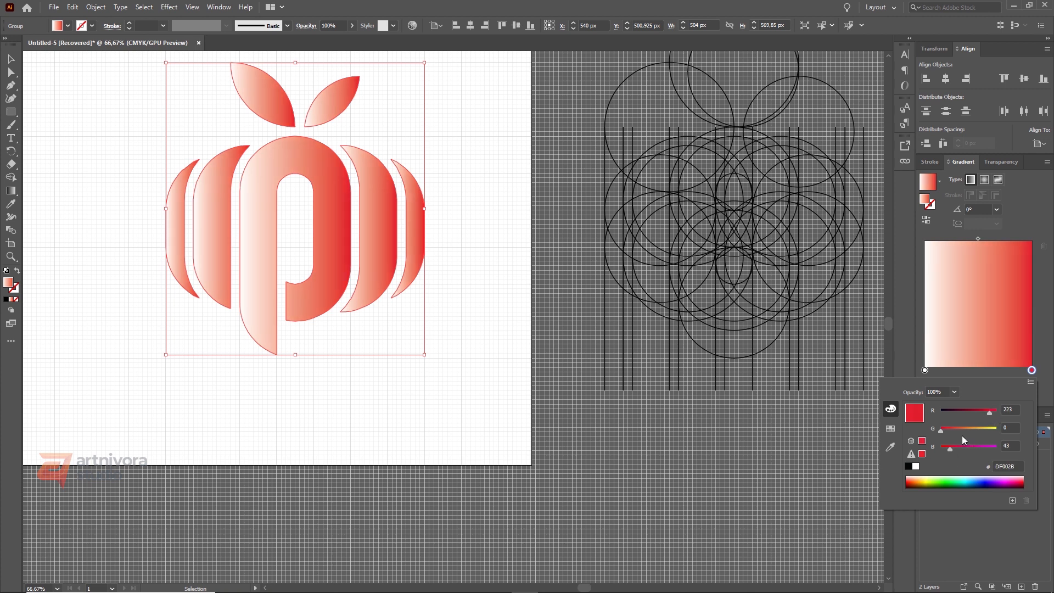
- Switch the gradient's white start stop to RGB and adjust it to a light orange with red 255 and blue 66
double_click(925, 370)
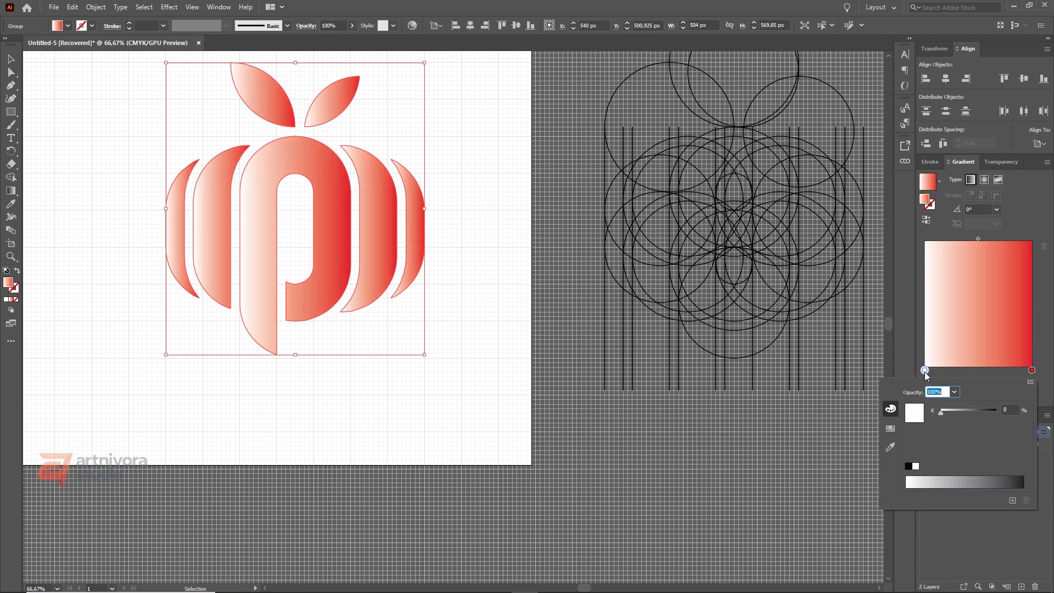
left_click(1031, 382)
left_click(964, 396)
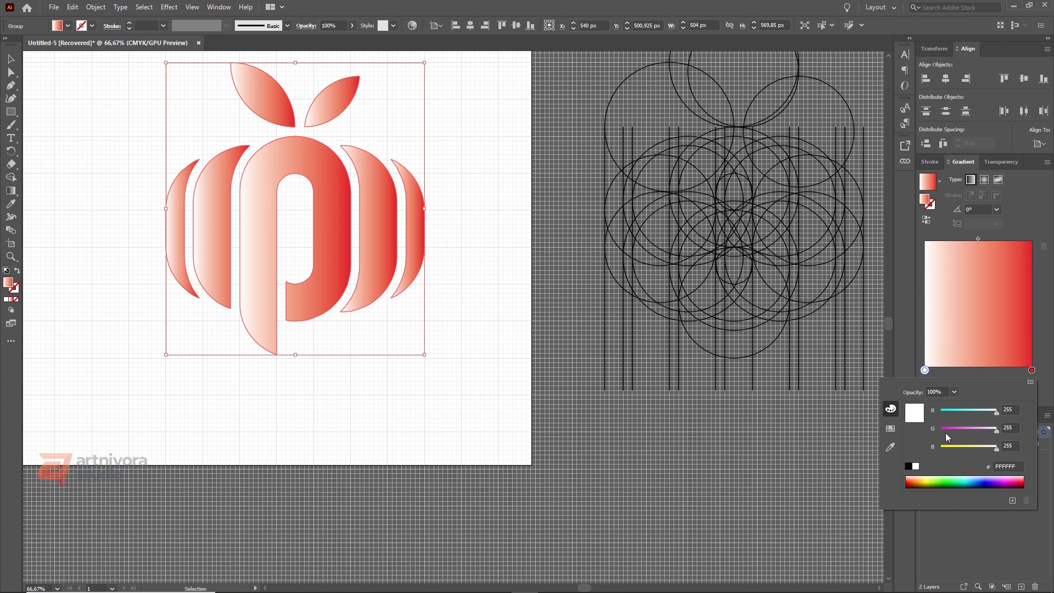
left_click(925, 486)
left_click(916, 485)
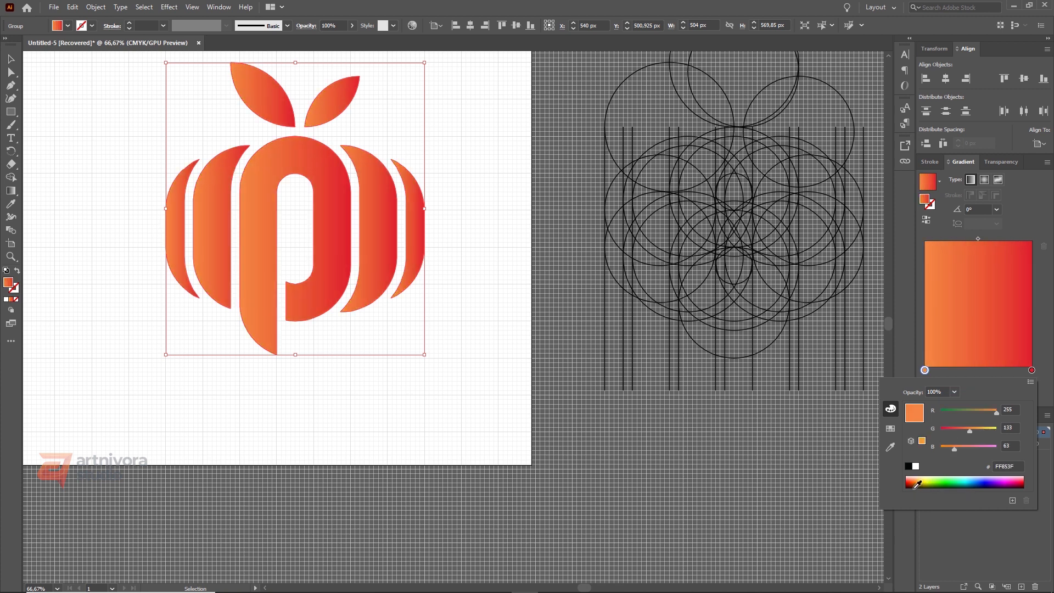
left_click_drag(969, 430, 970, 431)
mouse_move(959, 449)
left_mouse_down()
mouse_move(974, 430)
mouse_move(957, 449)
left_mouse_up()
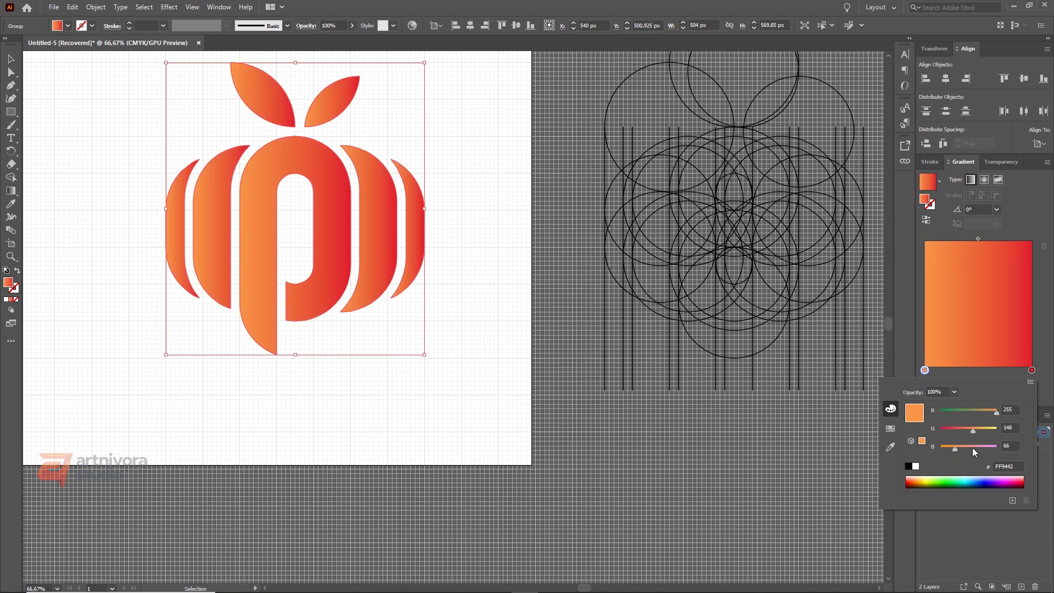
left_click_drag(973, 431, 976, 431)
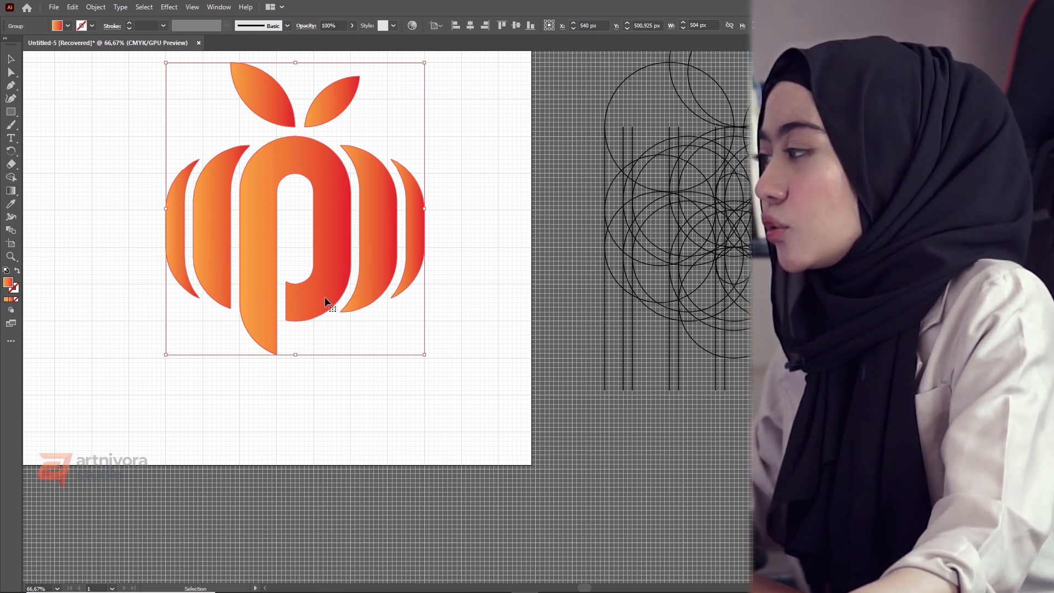
- Run the gradient vertically through all logo shapes, with orange at the leaves and red at the stem's tip
key("g")
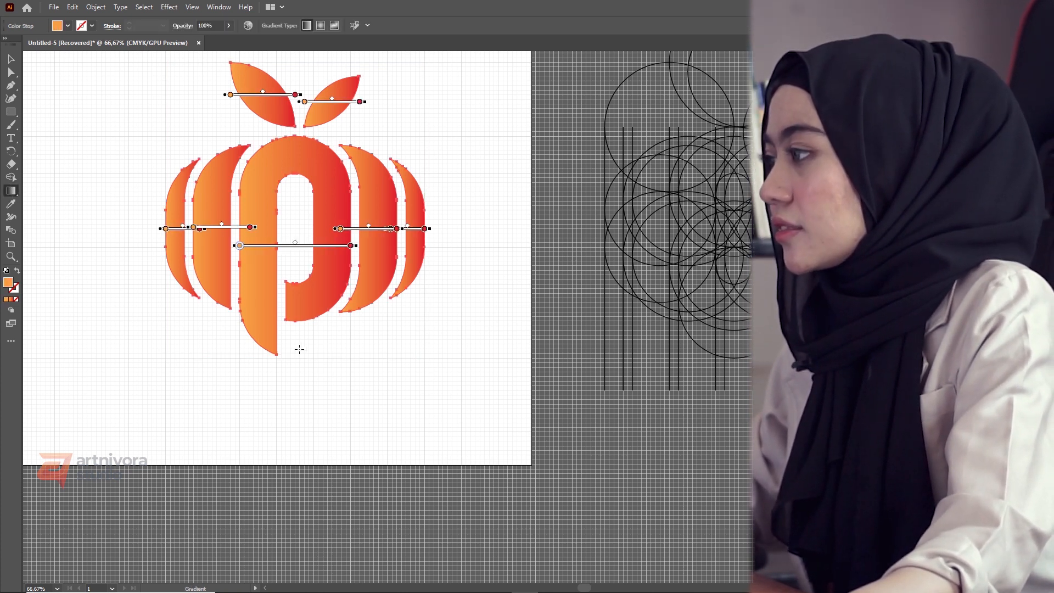
left_click_drag(300, 349, 305, 77)
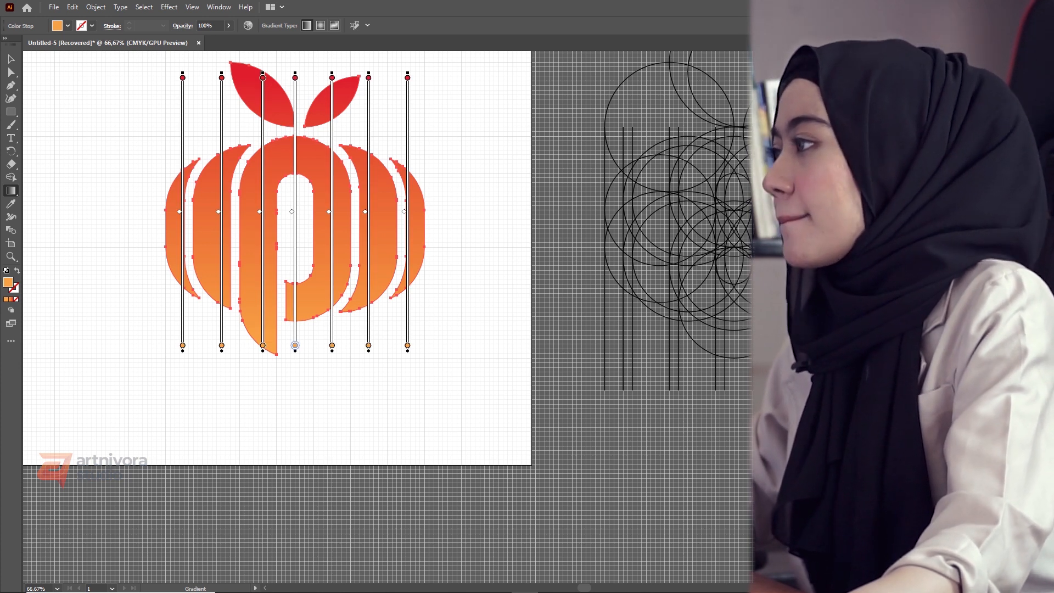
left_click(933, 181)
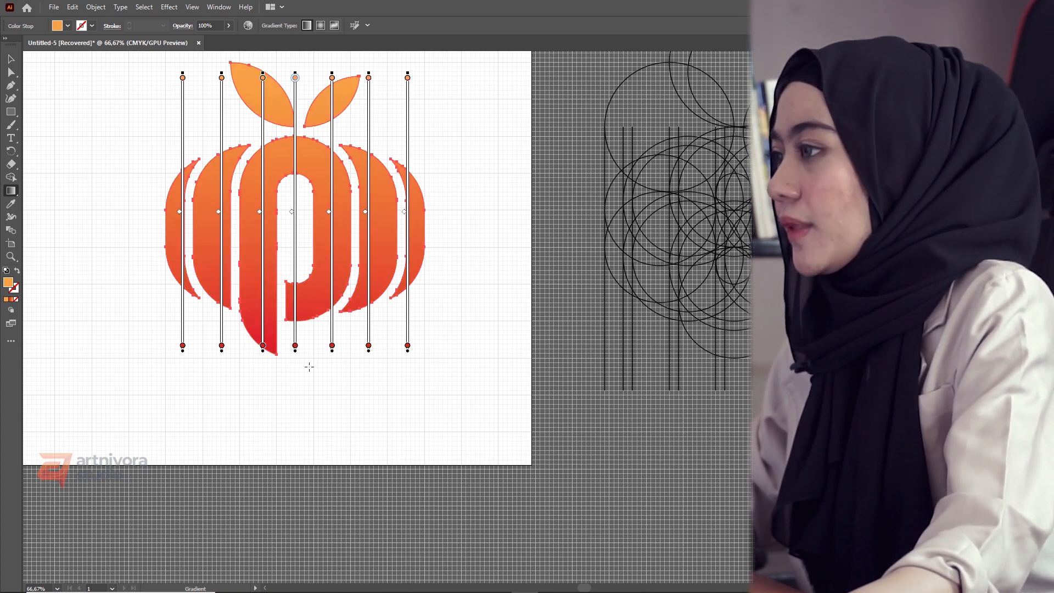
- Rerun the vertical gradient through all logo shapes, from red at the stem's tip to orange at the top of the body
left_click_drag(304, 366, 304, 67)
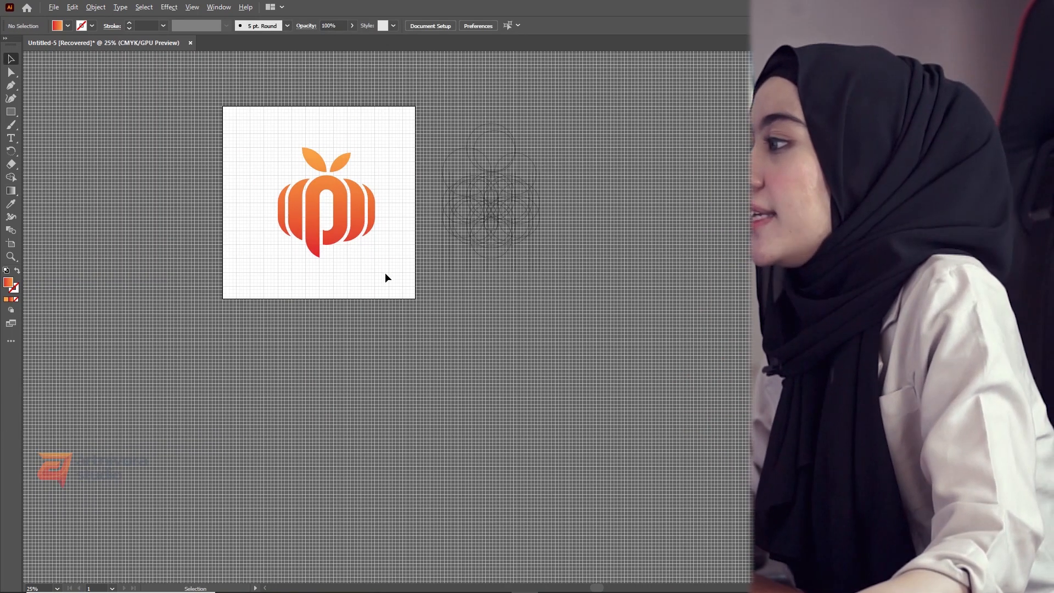
scroll(346, 193, "up", 3)
left_click_drag(138, 114, 428, 347)
left_click(10, 191)
left_click_drag(320, 383, 316, 159)
left_click_drag(317, 362, 317, 149)
left_click(10, 59)
left_click(116, 104)
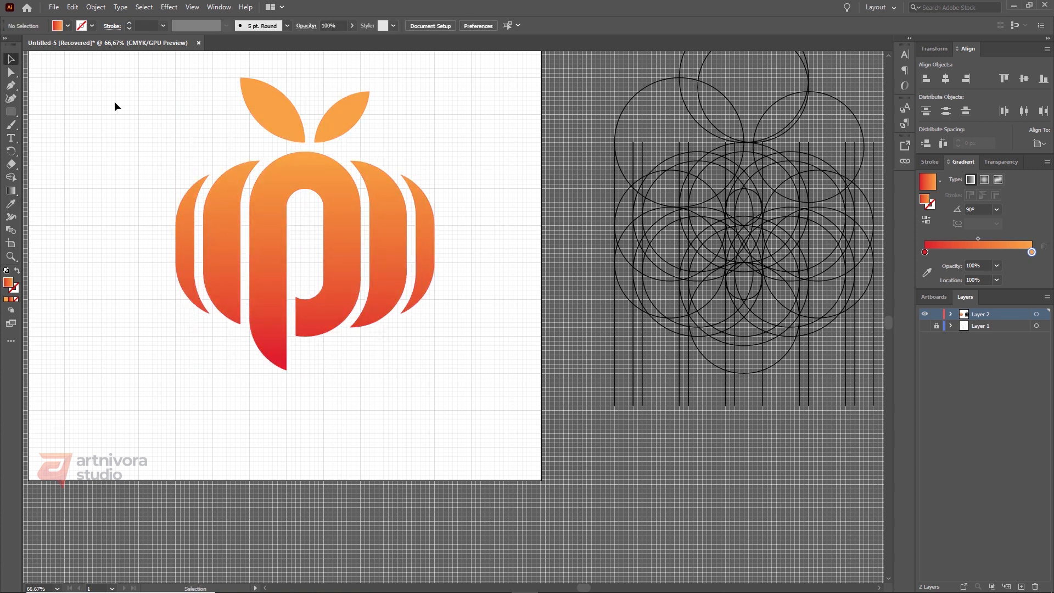
- Ungroup the logo so that its leaves and body segments can be edited separately
left_click_drag(104, 222, 424, 358)
double_click(925, 253)
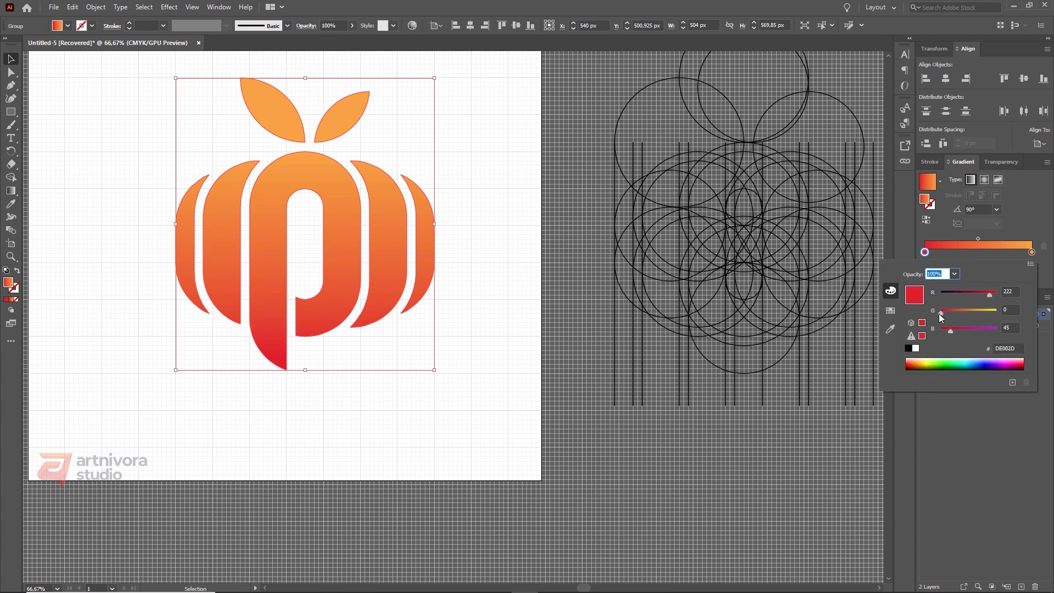
left_click(399, 307)
right_click(278, 123)
left_click(212, 108)
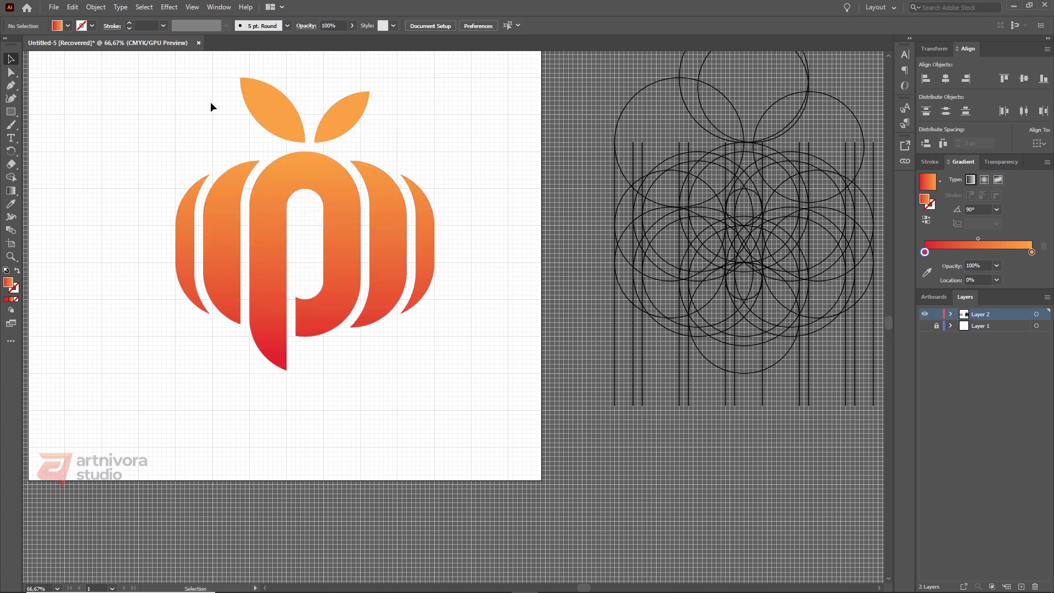
- Run the gradient vertically through both leaves, with red at their base and orange at their tips
left_click(264, 104)
double_click(924, 252)
left_click(25, 190)
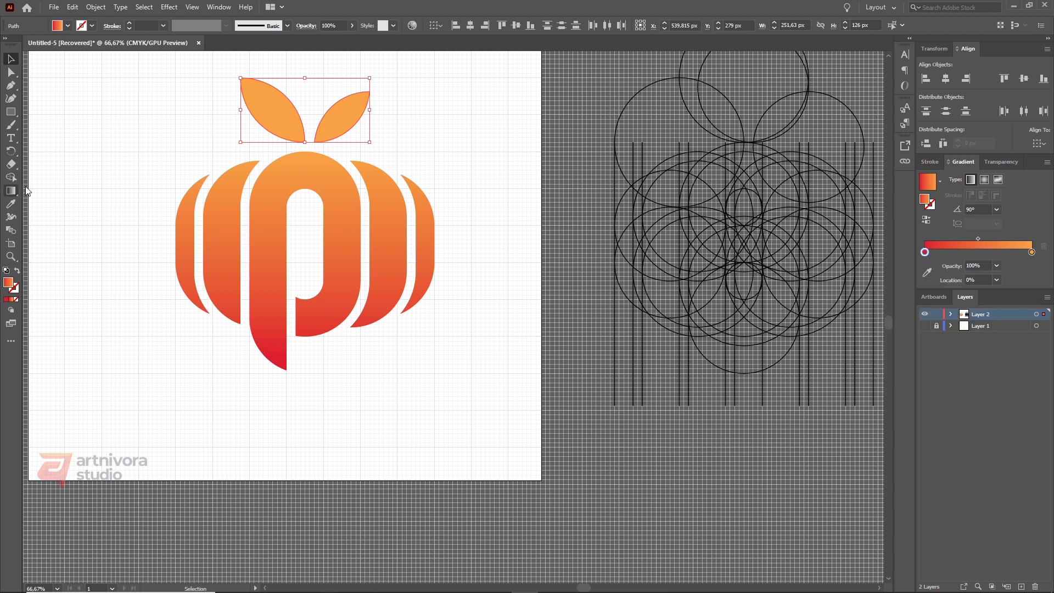
left_click(11, 190)
left_click(11, 60)
left_click_drag(214, 74, 352, 124)
left_click(12, 190)
left_click_drag(308, 160, 308, 67)
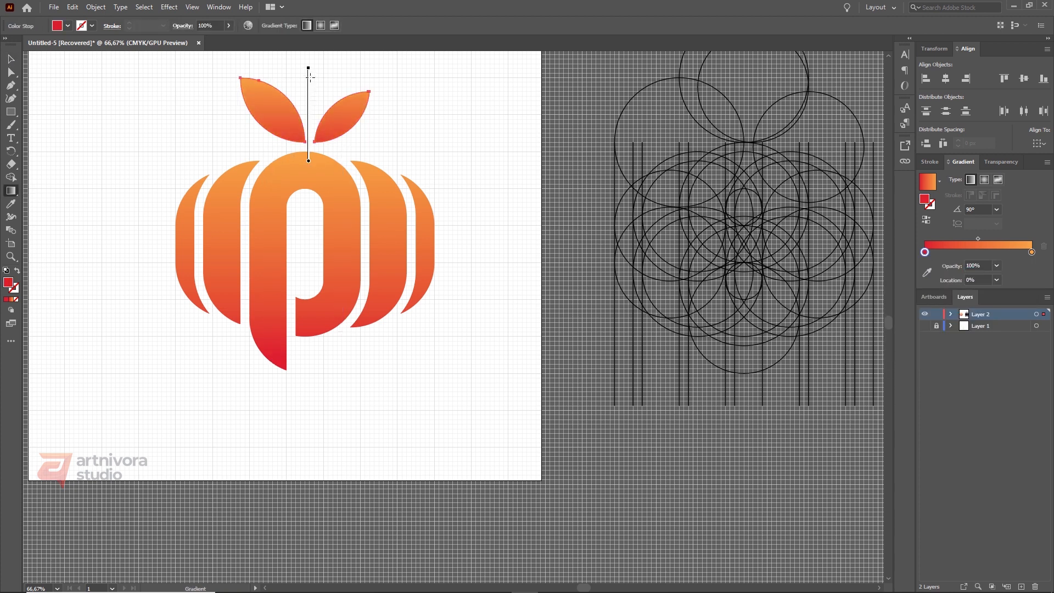
- Change the red stop of the leaves' gradient to a teal green, about RGB 0, 170, 134
left_click(11, 59)
double_click(925, 253)
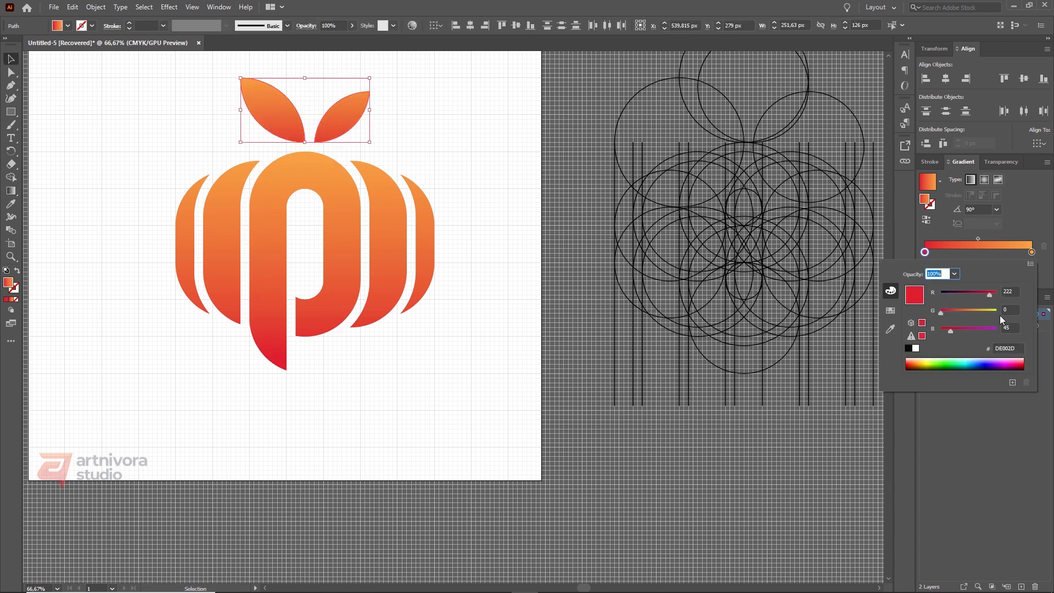
left_click(959, 368)
left_click(955, 366)
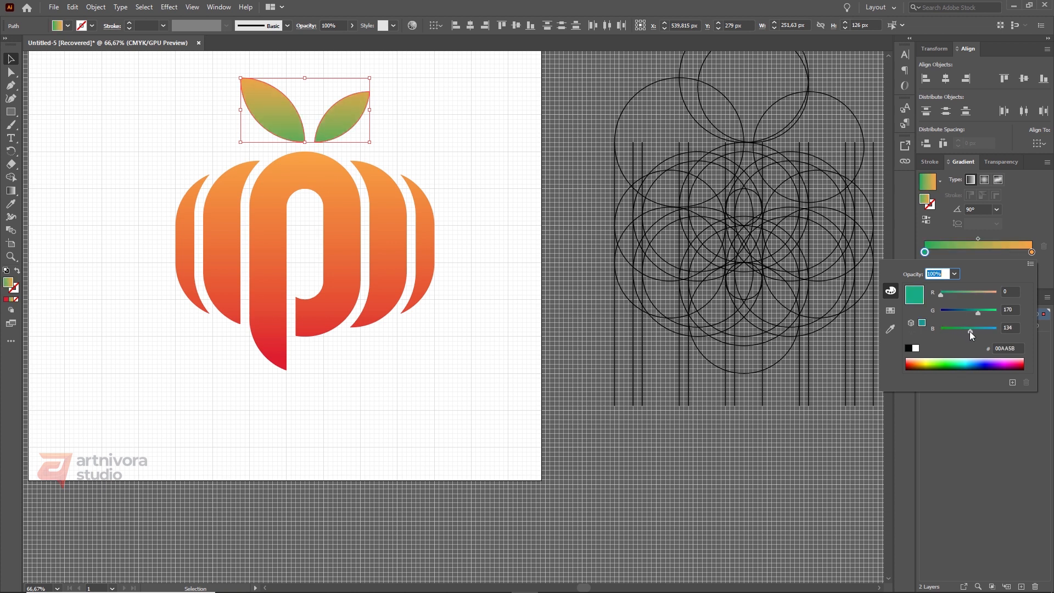
mouse_move(973, 331)
left_mouse_down()
mouse_move(980, 314)
mouse_move(1000, 314)
mouse_move(969, 331)
mouse_move(973, 313)
left_mouse_up()
- Shift the orange stop of the leaves' gradient to a yellow-green by raising its green value
left_click(1032, 252)
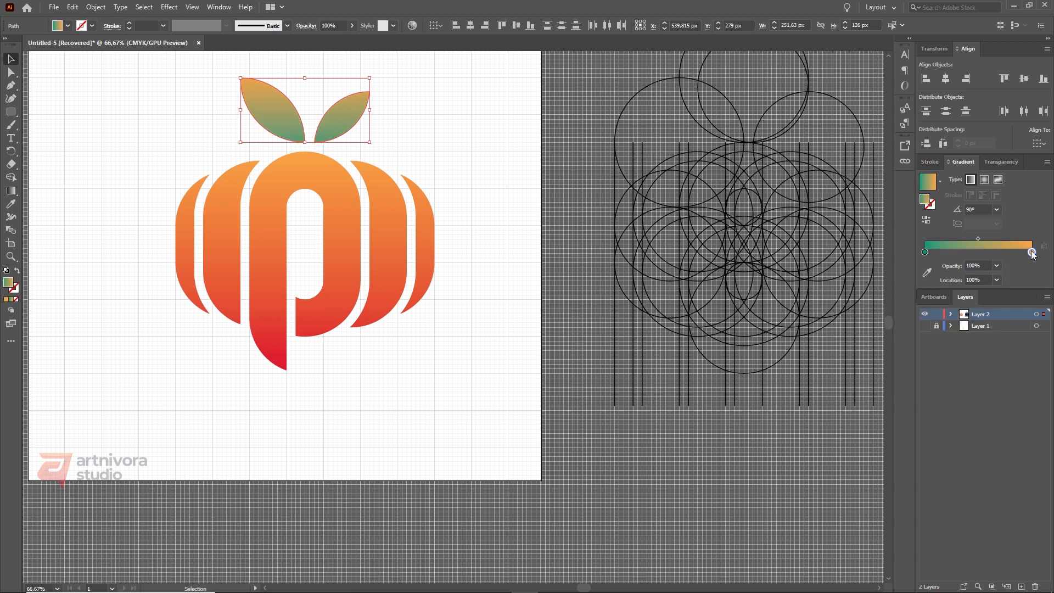
double_click(1032, 252)
mouse_move(976, 313)
left_mouse_down()
mouse_move(986, 296)
mouse_move(983, 313)
left_mouse_up()
left_click(12, 203)
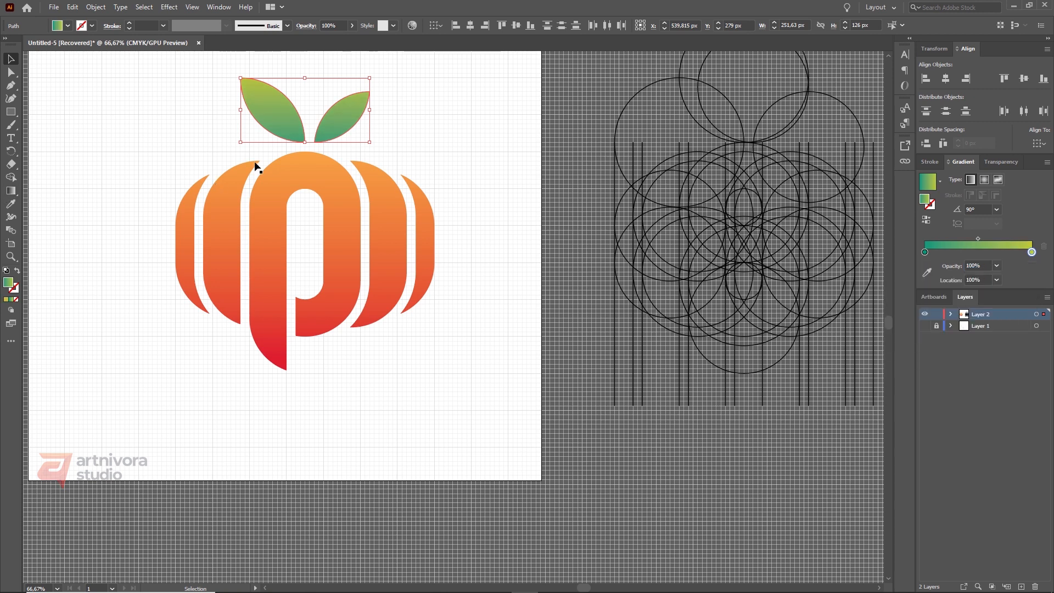
- Run the green gradient vertically through both leaves, with teal at the base and yellow-green at the tips, and deselect them
left_click(11, 191)
left_click_drag(308, 152, 309, 76)
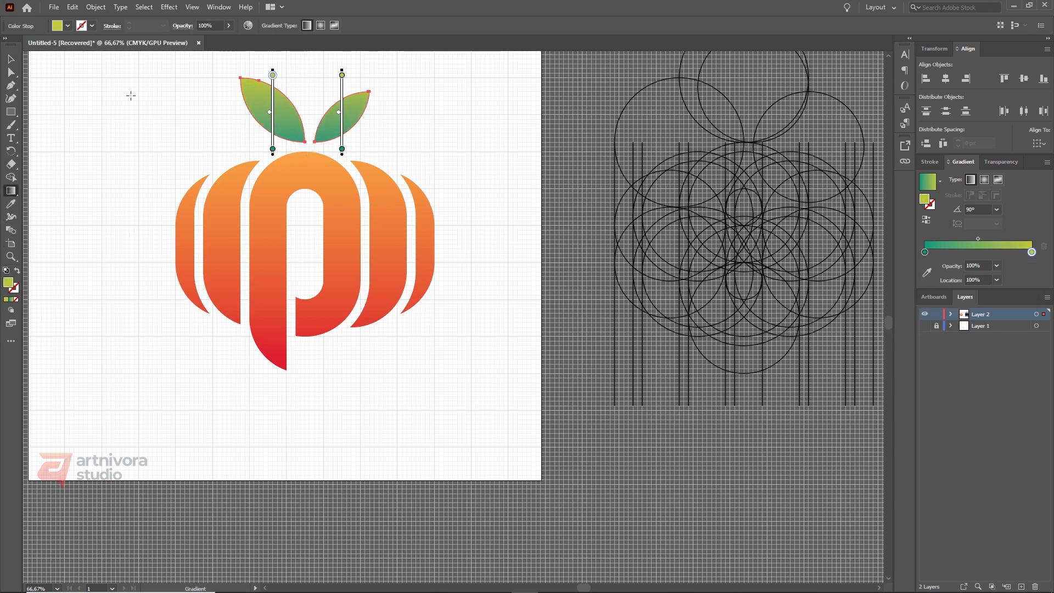
left_click(11, 59)
left_click(160, 112)
scroll(330, 182, "down", 1)
scroll(360, 190, "up", 1)
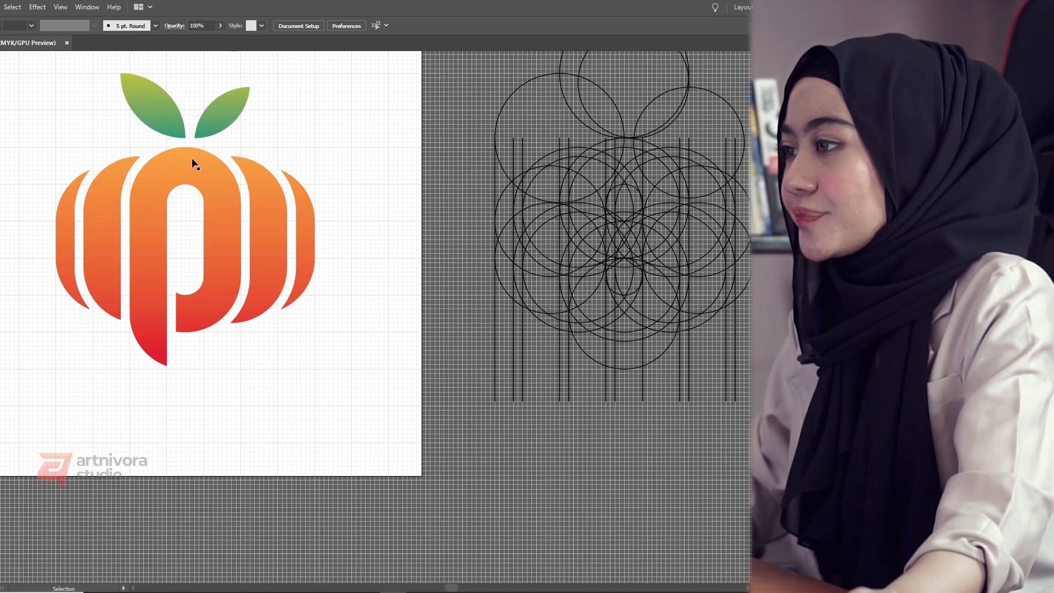
scroll(83, 136, "down", 1)
scroll(185, 172, "up", 1)
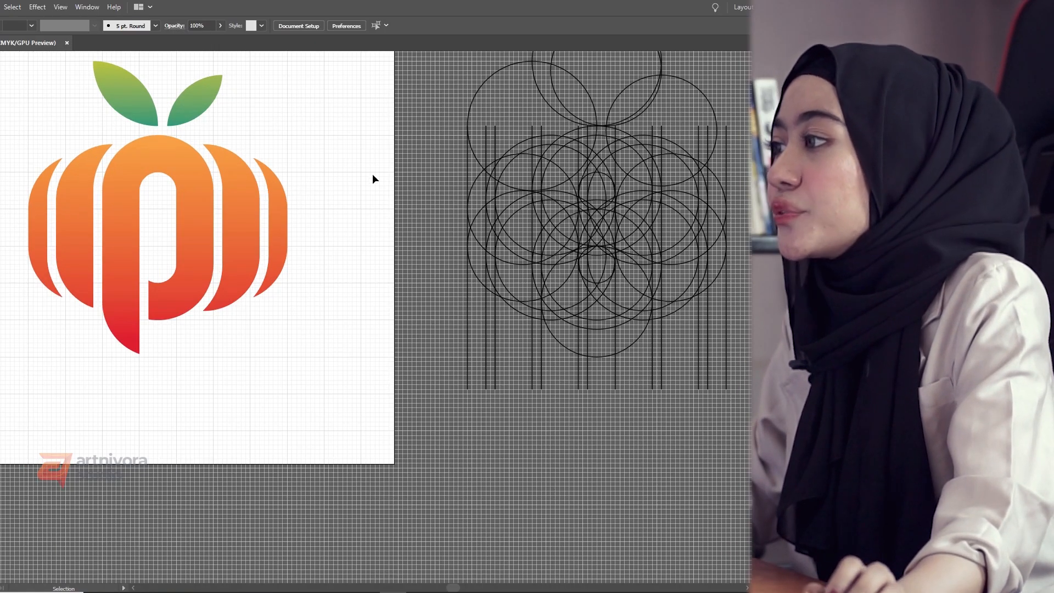
- Copy the lower 216 px circles of the construction grid onto the logo, matching the bottom curves of the body segments
left_click(527, 317)
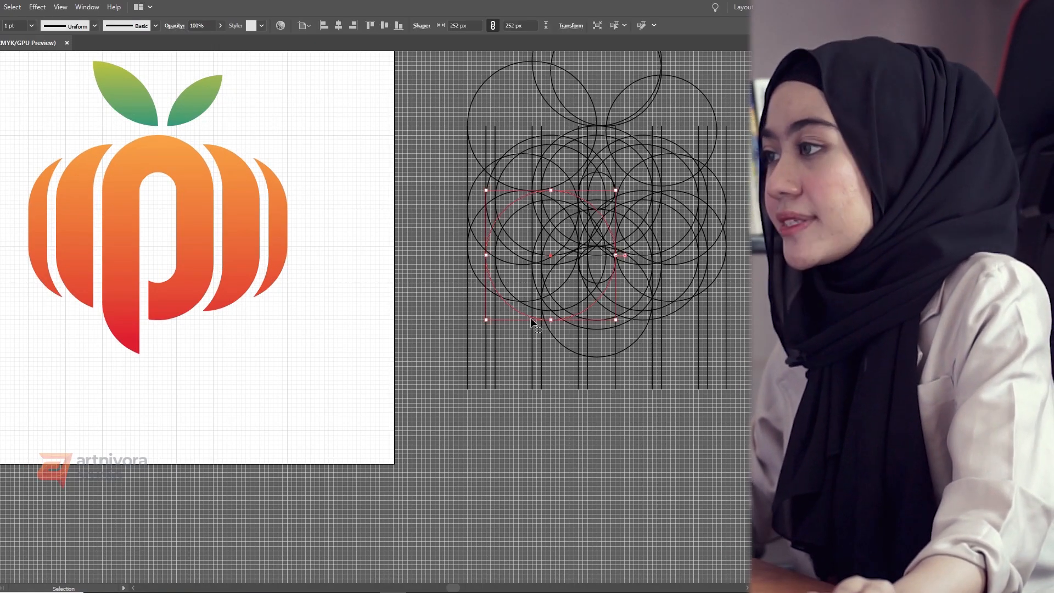
left_click(510, 300)
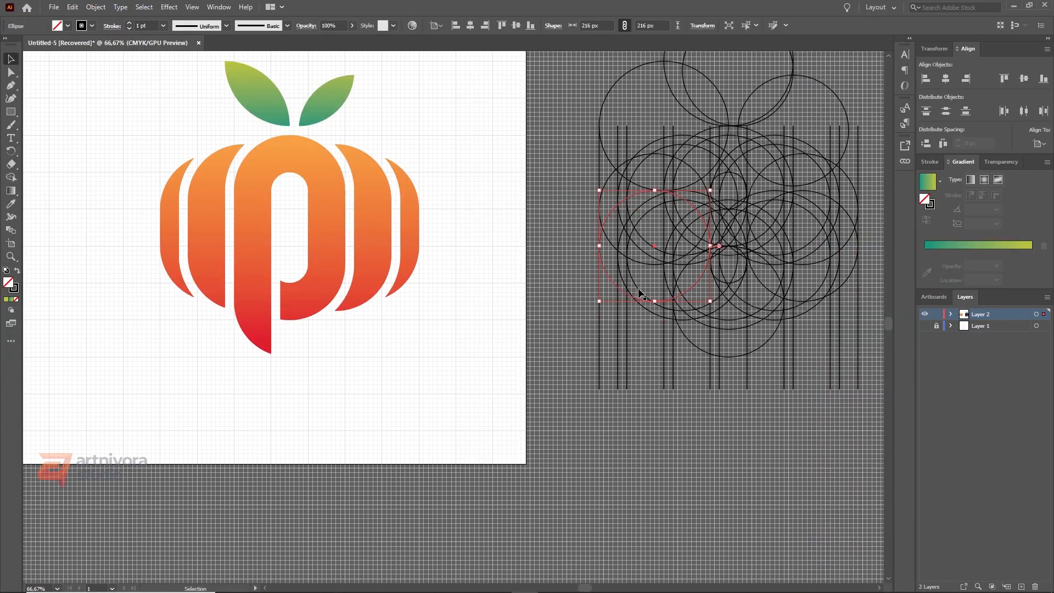
left_click(506, 288, "shift")
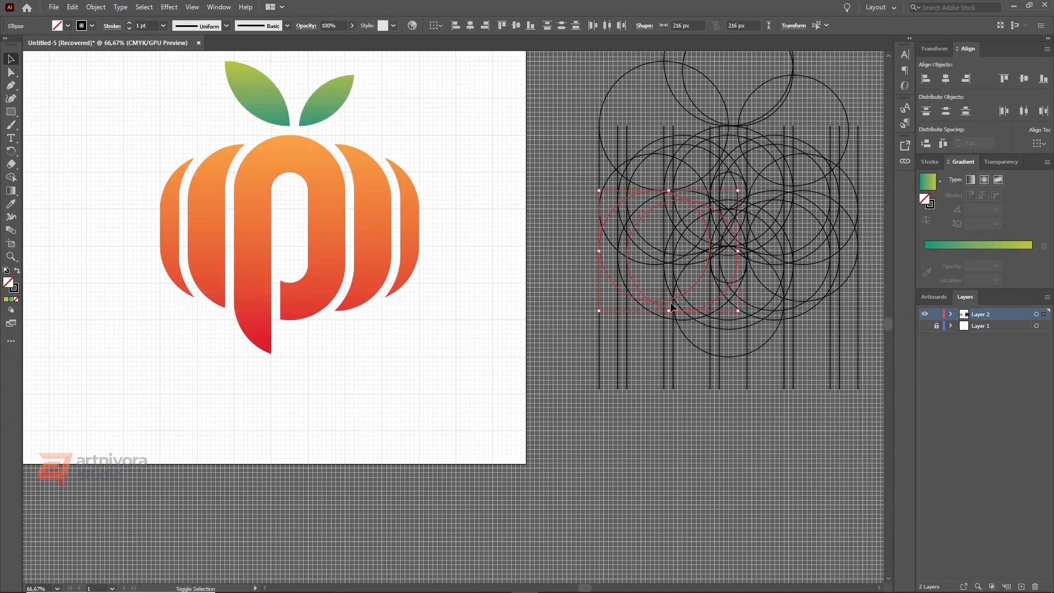
left_click(700, 348, "shift")
left_click(742, 320, "shift")
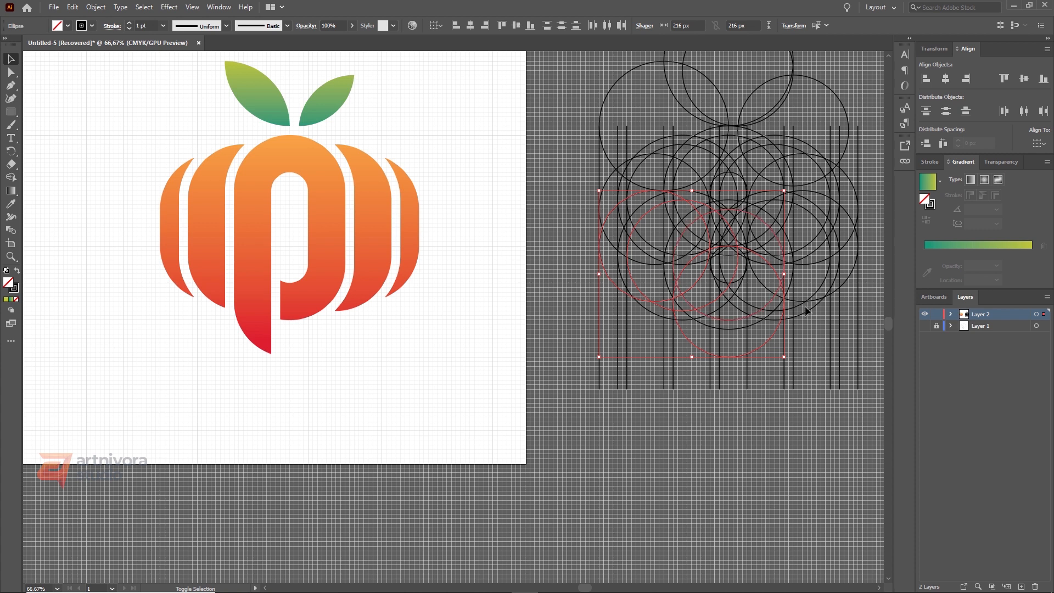
left_click(835, 291, "shift")
left_click_drag(836, 291, 397, 295)
scroll(261, 339, "up", 2)
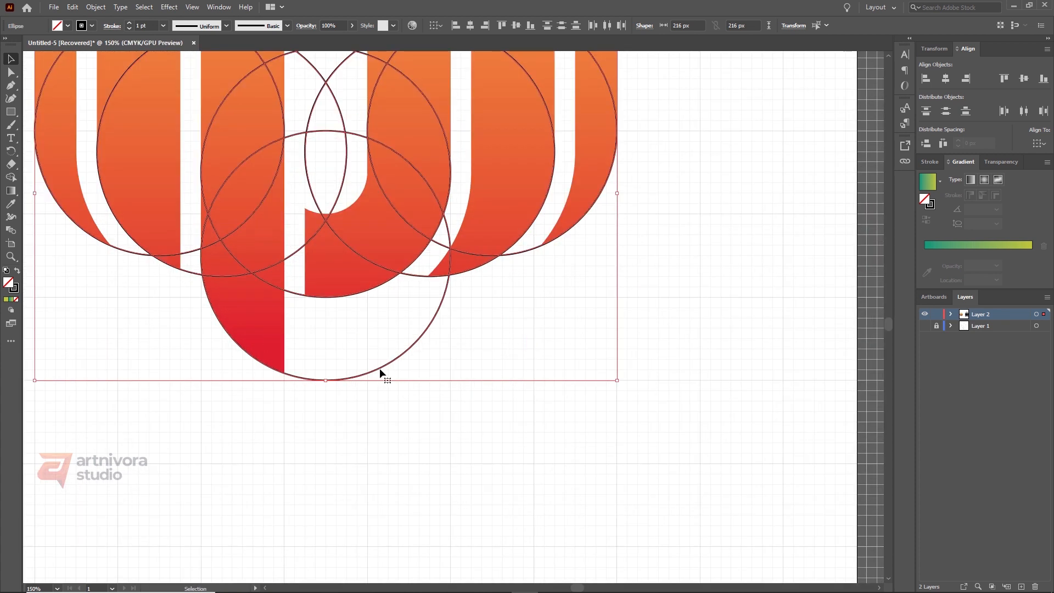
- Move the copied circles straight up so that they cut across the lower part of the body segments
left_click_drag(379, 368, 416, 333)
scroll(385, 279, "down", 2)
scroll(368, 266, "up", 2)
scroll(415, 334, "down", 2)
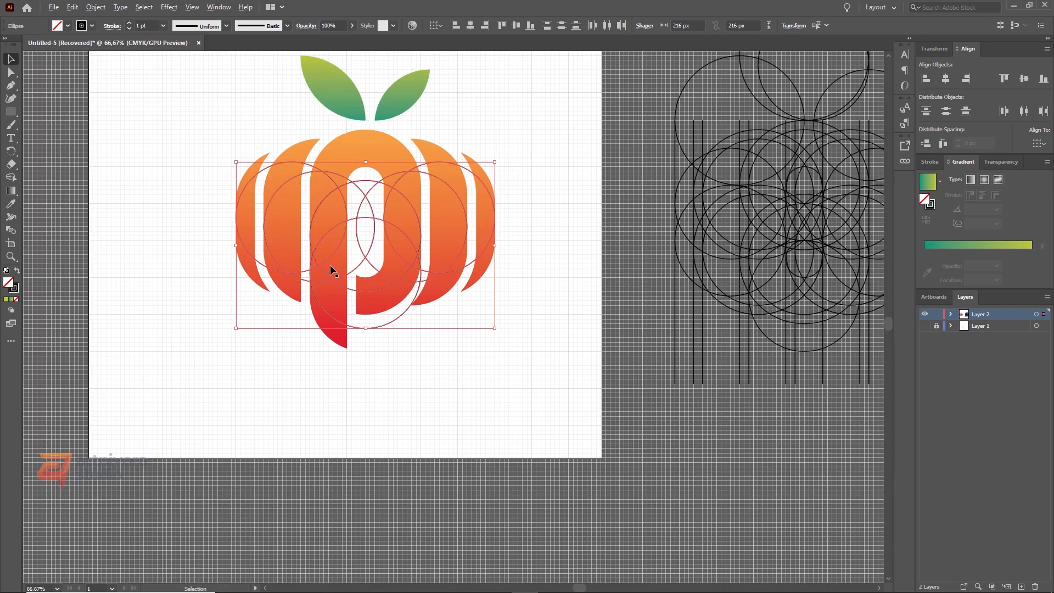
scroll(330, 265, "up", 1)
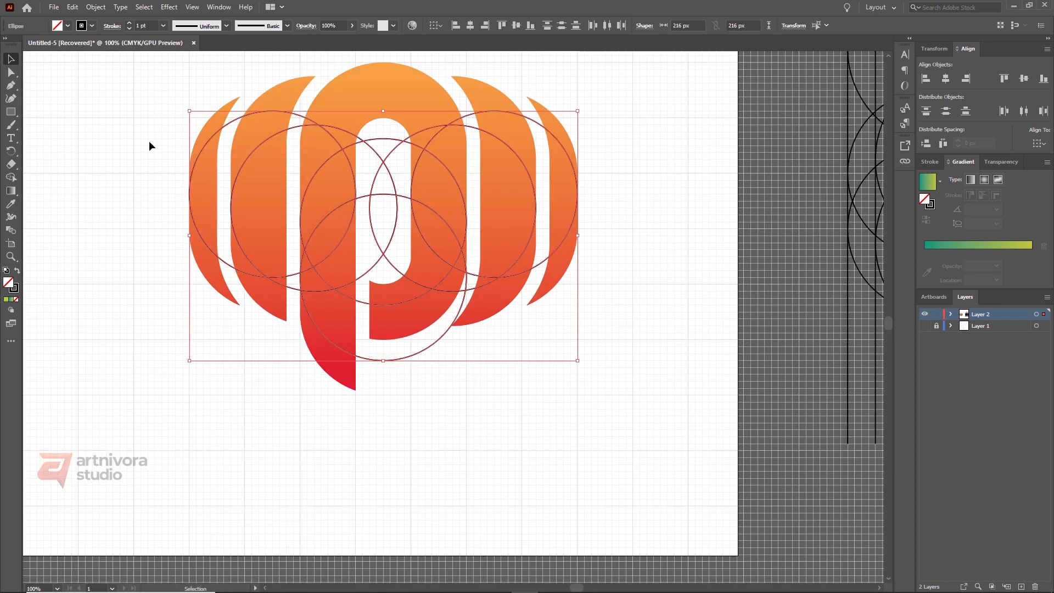
- Select the P and all the side segments without the leaves and combine them into one group with the Pathfinder
key("a")
left_click(156, 153)
left_click(256, 285)
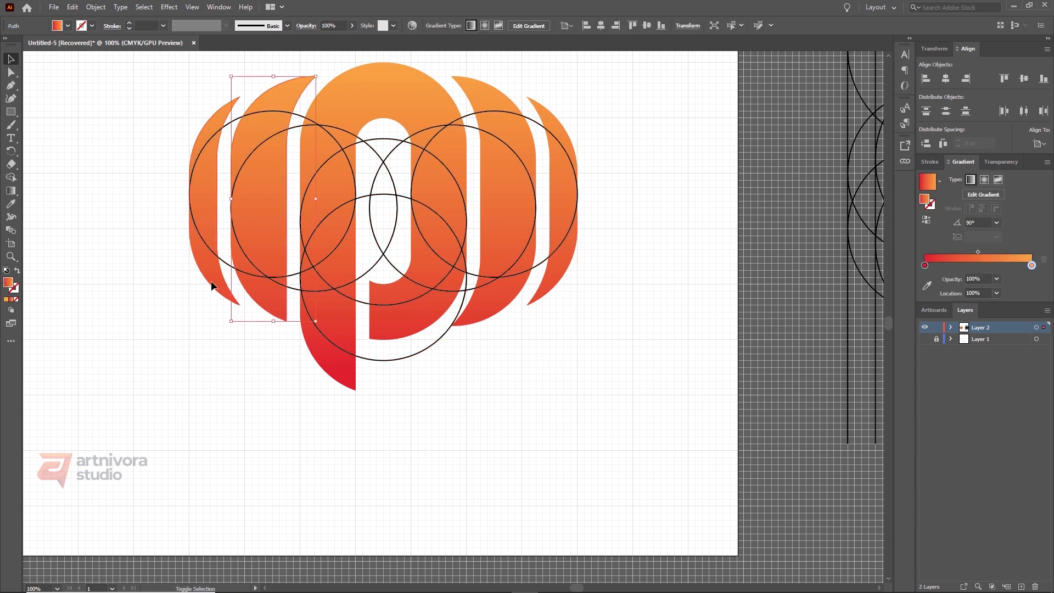
left_click(216, 283, "shift")
left_click(329, 192, "shift")
left_click(489, 106, "shift")
left_click(553, 125, "shift")
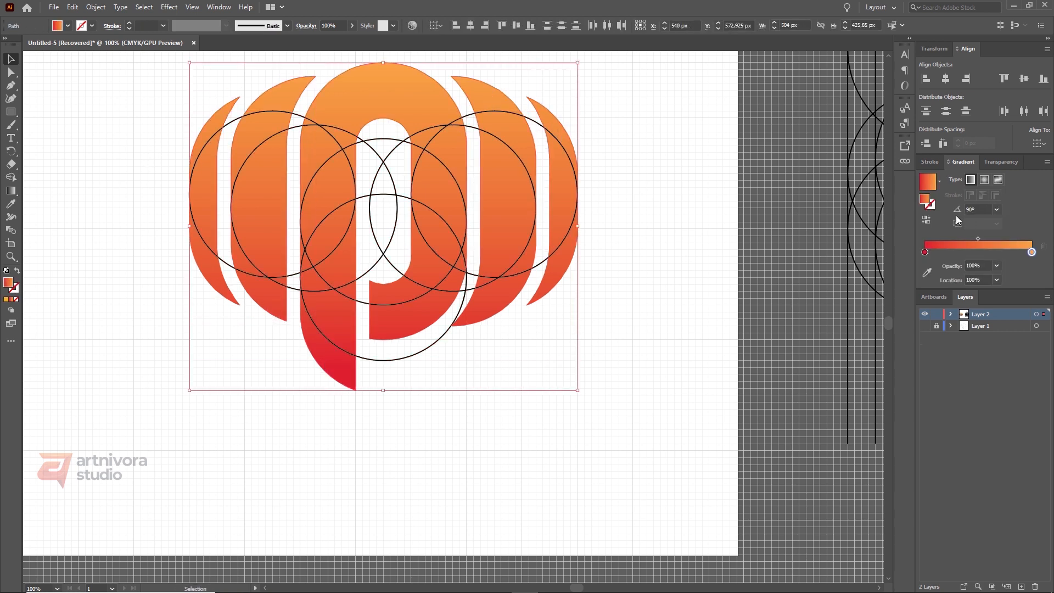
left_click(218, 7)
left_click(329, 405)
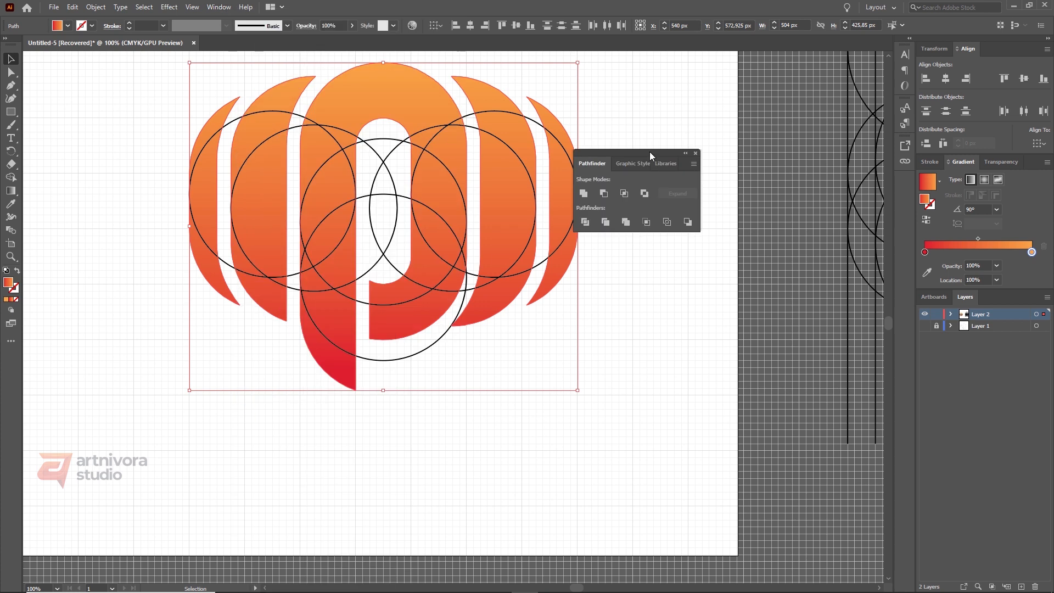
left_click_drag(649, 157, 990, 155)
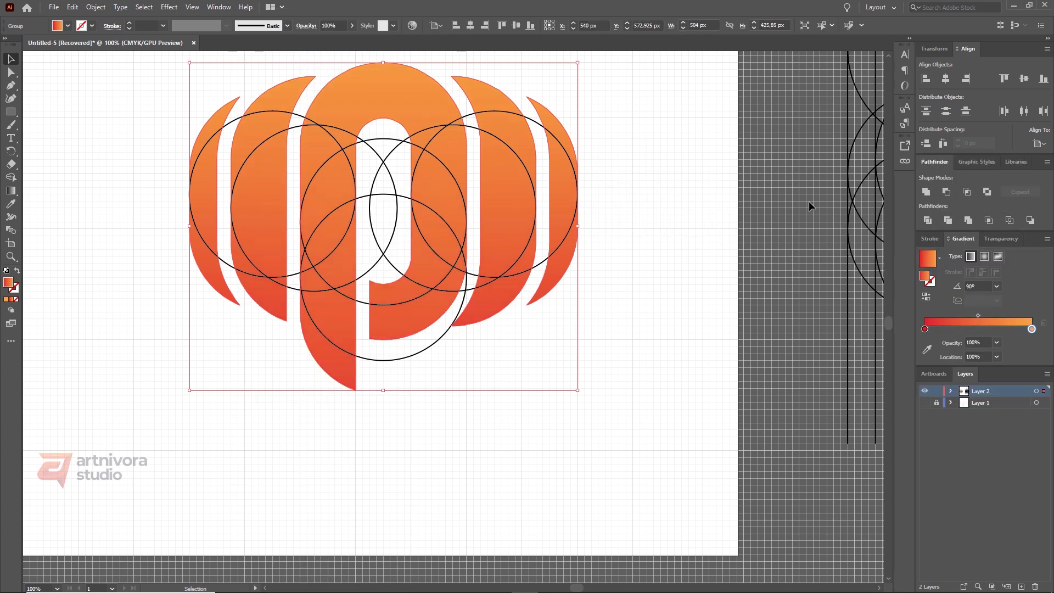
- Run the gradient vertically through the combined body, from red at the stem's tip to orange at the top
left_click(11, 191)
left_click_drag(369, 390, 374, 62)
left_click(11, 59)
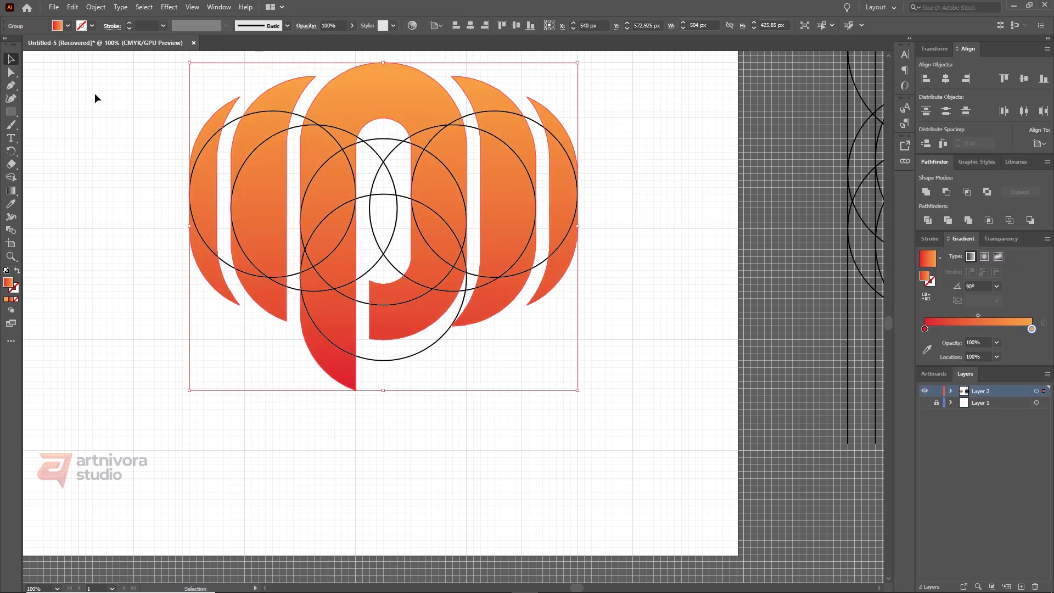
left_click(95, 94)
left_click(332, 373)
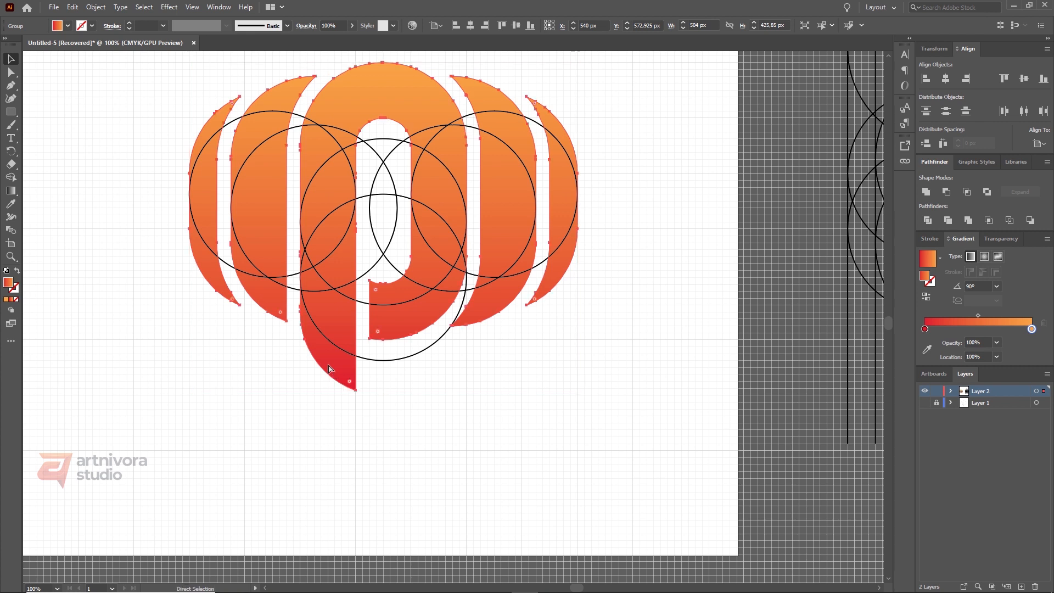
left_click_drag(332, 378, 191, 388)
key("ctrl+z")
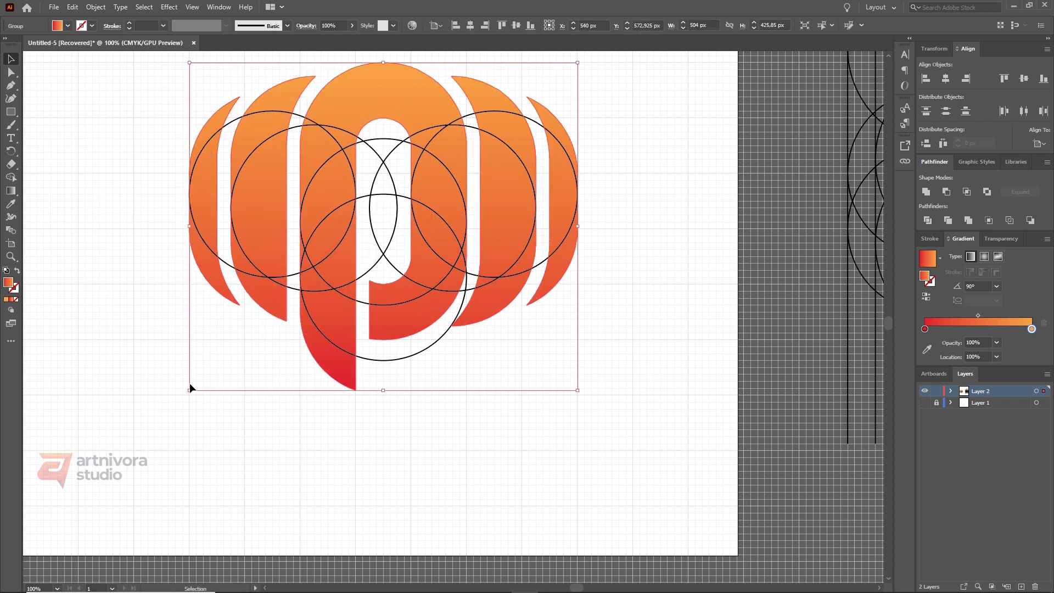
- Replace the body's gradient with a solid dark red fill, hex 7F031B
left_click(928, 240)
left_click(6, 300)
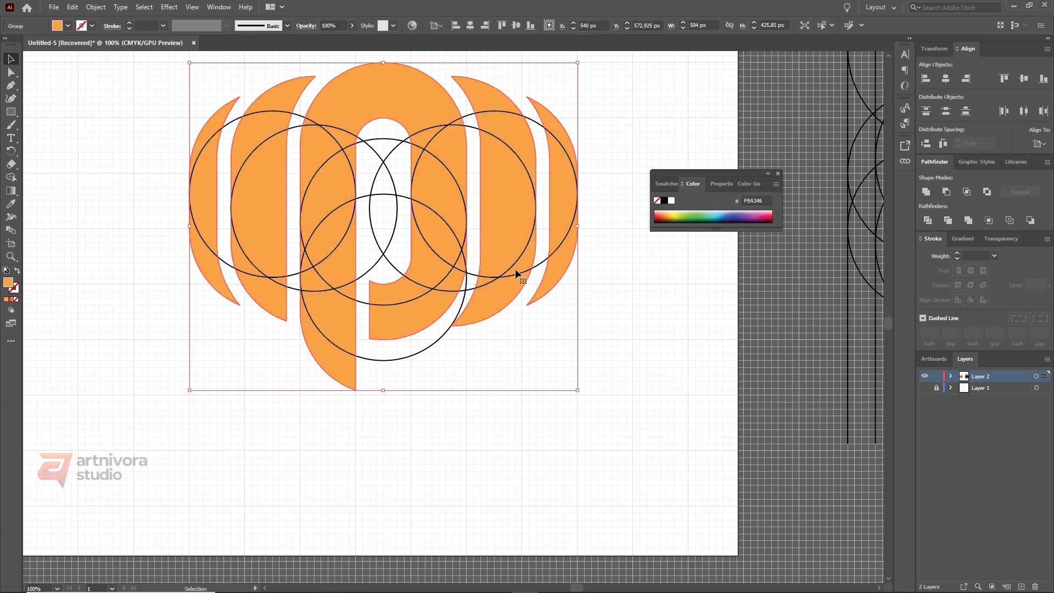
left_click_drag(721, 174, 988, 157)
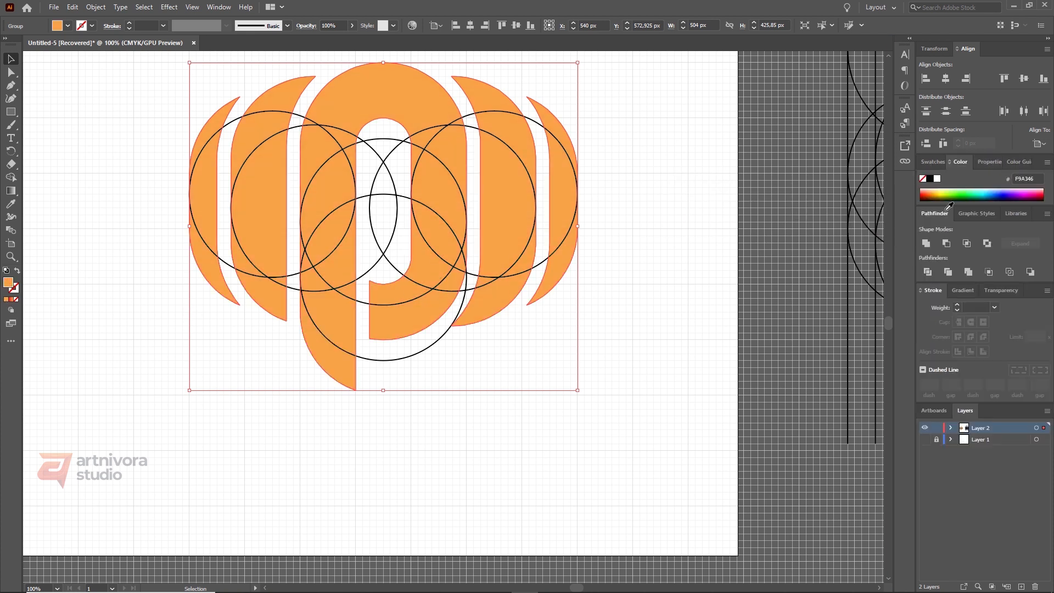
left_click(1043, 201)
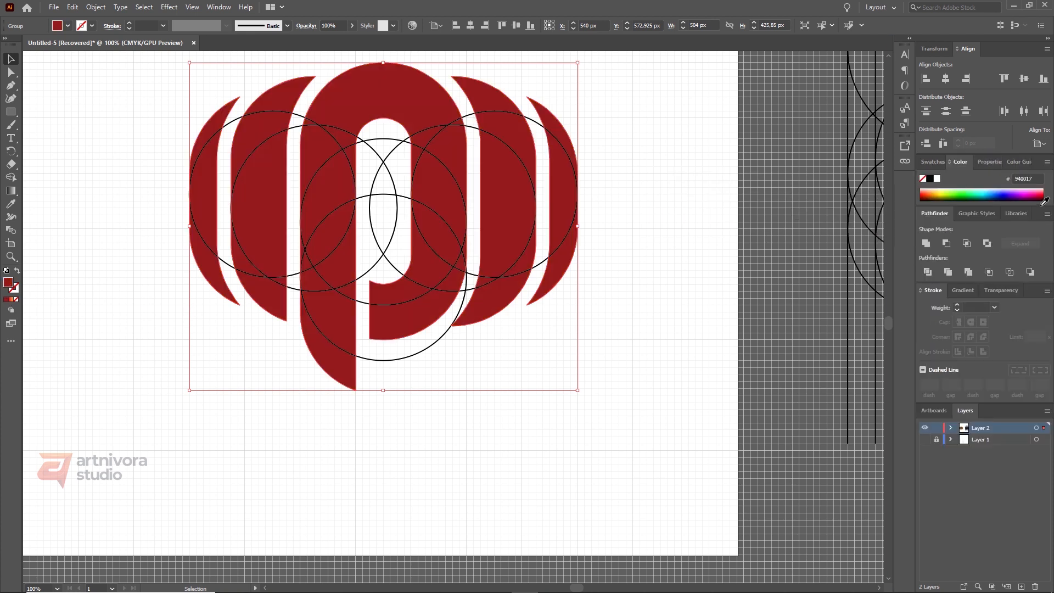
double_click(9, 284)
left_click(707, 255)
left_click(711, 258)
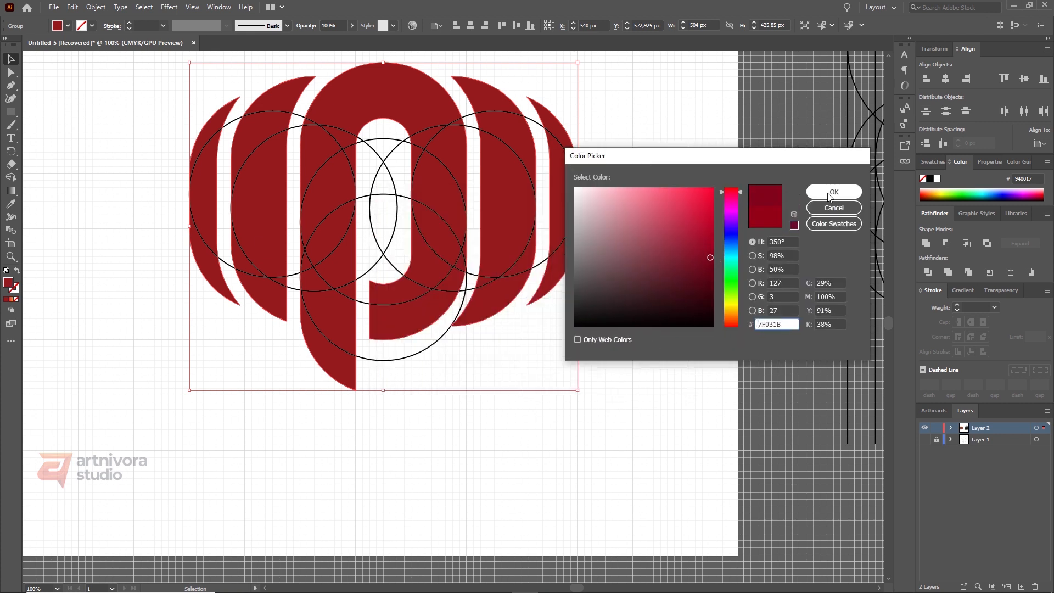
left_click(830, 192)
- Select the body with the copied circles and use Shape Builder to split off the two left segments' lower crescents in black
left_click(378, 257)
left_click(377, 263)
left_click(343, 363, "shift")
scroll(342, 362, "up", 1)
scroll(335, 336, "down", 1)
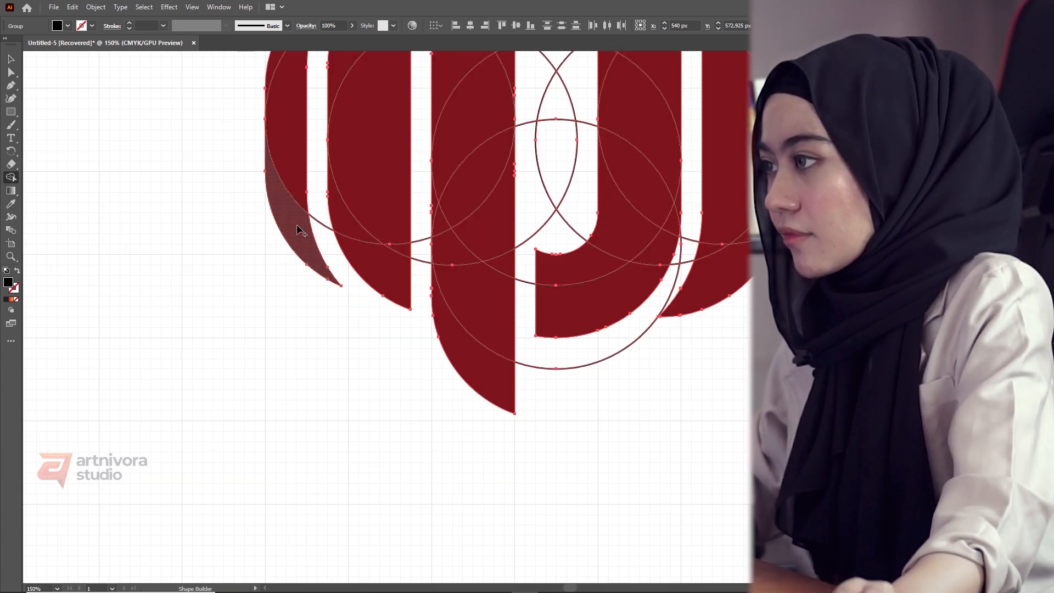
left_click(299, 230)
mouse_move(347, 227)
left_mouse_down()
mouse_move(386, 275)
mouse_move(362, 237)
mouse_move(374, 244)
mouse_move(380, 272)
left_mouse_up()
key("ctrl+z")
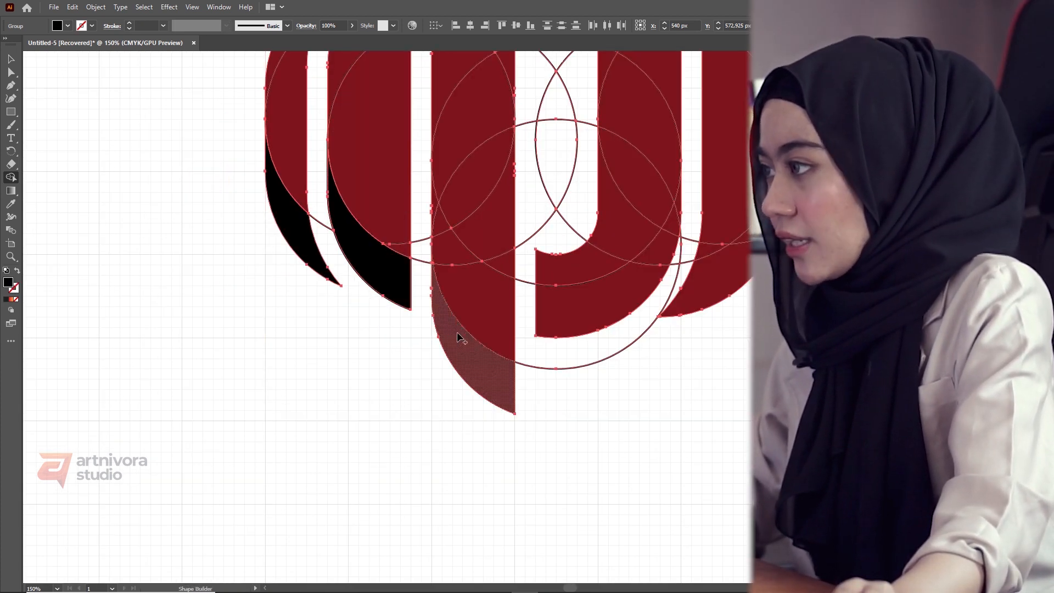
- Split off the lower crescents of the P's stem and bowl in black with Shape Builder
left_click(456, 332)
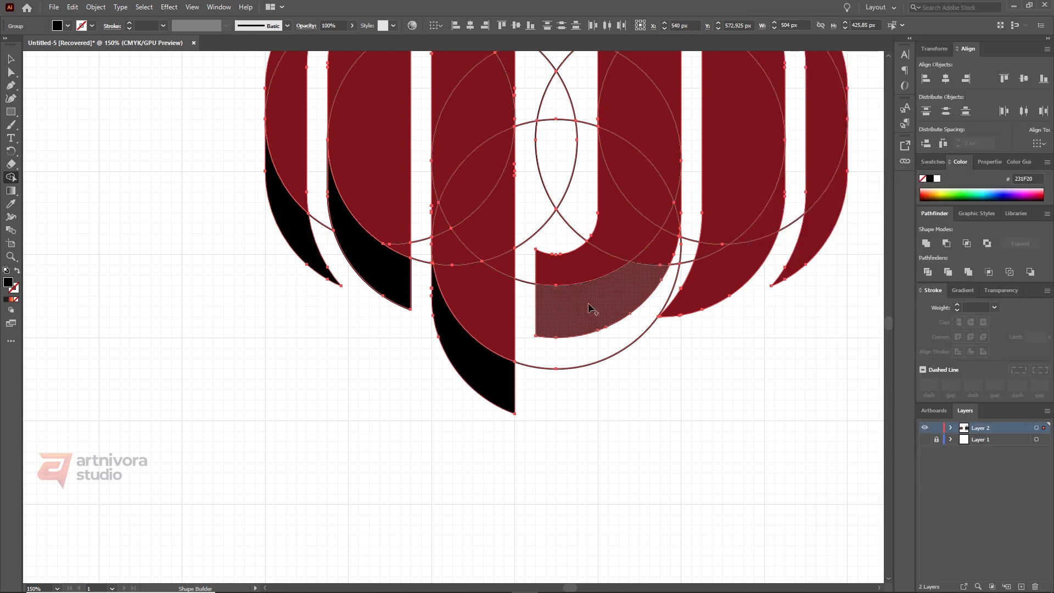
left_click(590, 309)
mouse_move(652, 256)
left_mouse_down()
mouse_move(625, 297)
mouse_move(680, 211)
left_mouse_up()
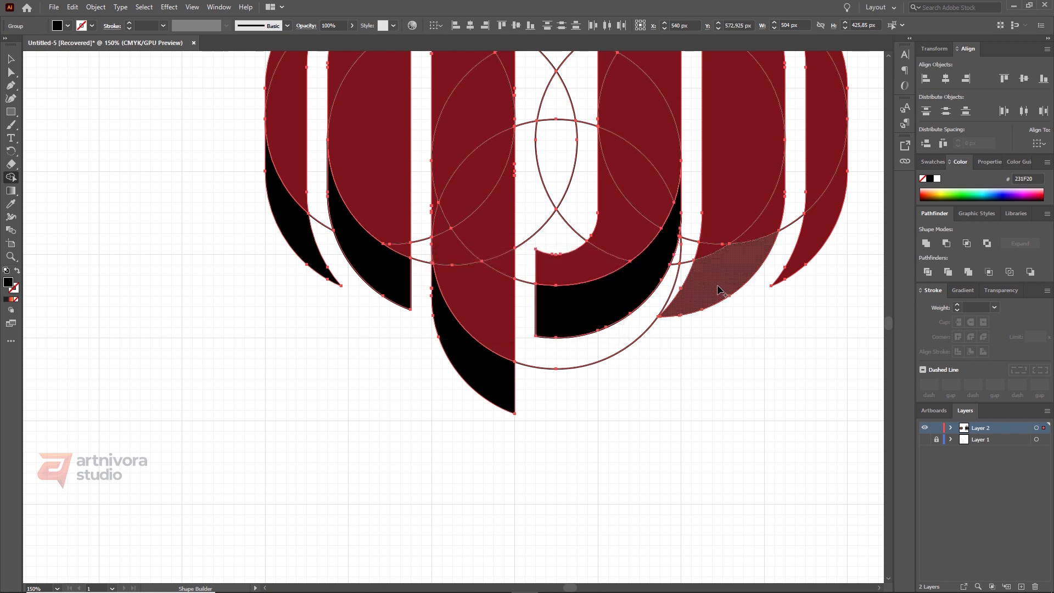
- Split off the lower crescents of the two right-hand segments in black with Shape Builder
left_click(718, 287)
left_click_drag(743, 269, 767, 225)
left_click(816, 226)
scroll(684, 220, "up", 5)
scroll(681, 203, "down", 5)
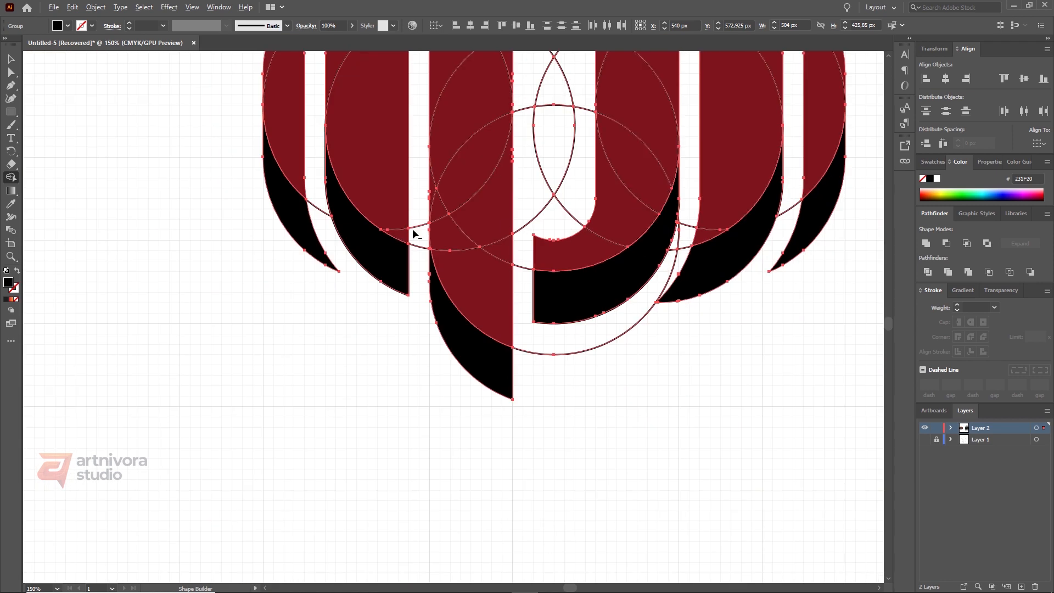
scroll(432, 250, "up", 6)
left_click_drag(416, 205, 417, 412)
scroll(417, 419, "down", 10)
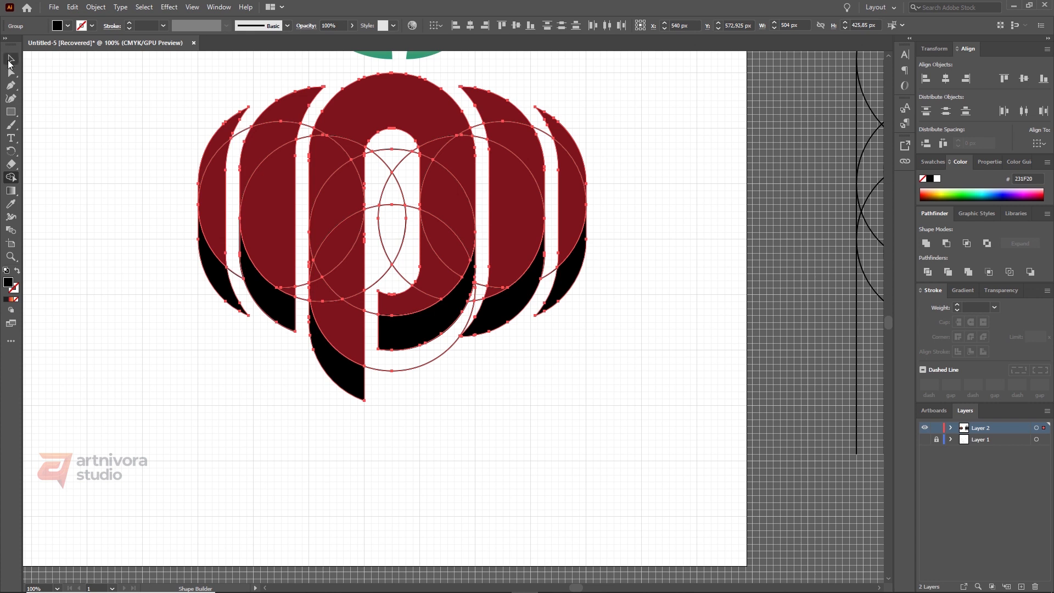
- Ungroup the dark red body and its black crescents into separate pieces
left_click(9, 60)
left_click(191, 160)
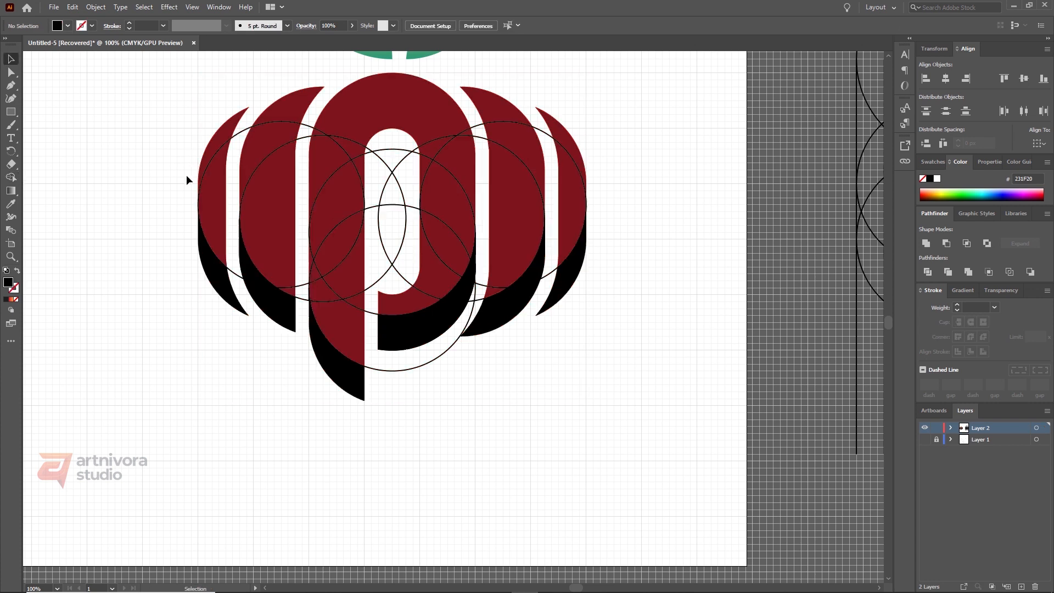
left_click_drag(280, 308, 227, 334)
key("ctrl+z")
left_click(237, 363)
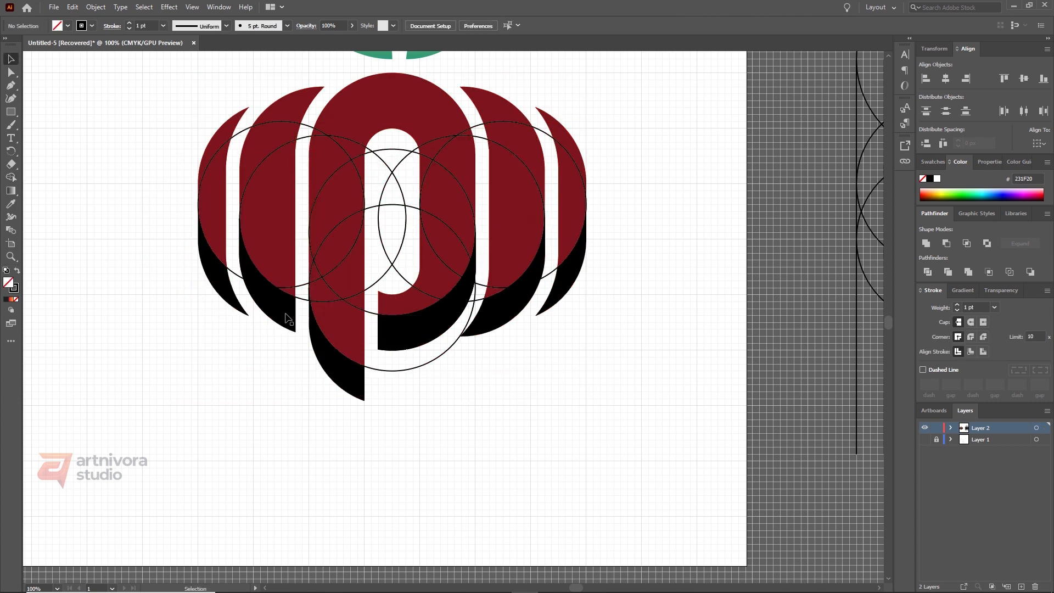
left_click(285, 311)
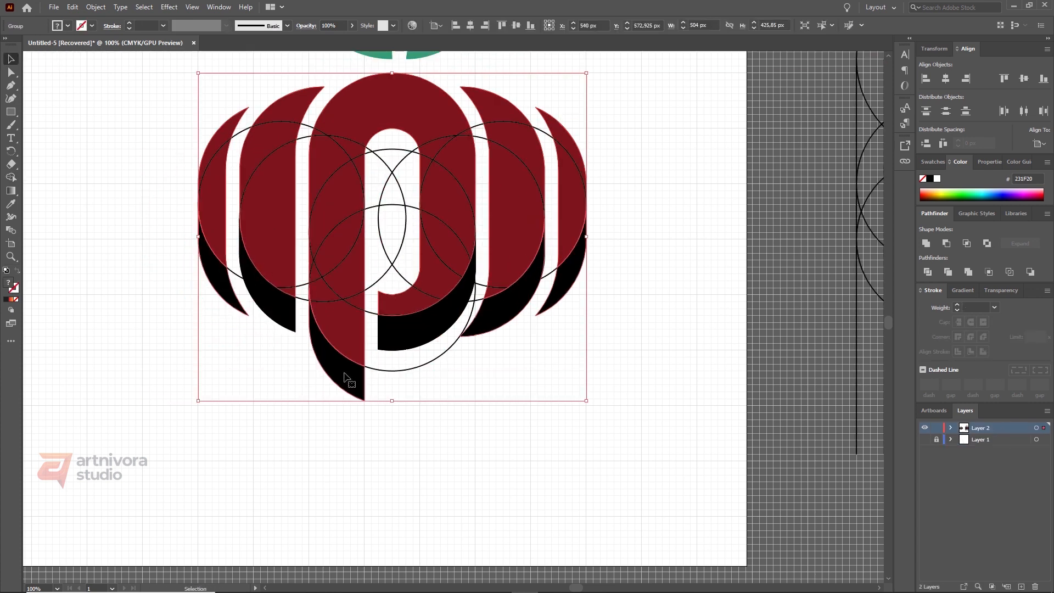
left_click_drag(345, 373, 308, 384)
key("ctrl+z")
key("ctrl+shift+g")
left_click(278, 381)
- Select the six black crescents along the bottom of the body and group them
left_click(345, 375)
left_click(418, 336, "shift")
left_click(498, 314, "shift")
left_click(553, 292, "shift")
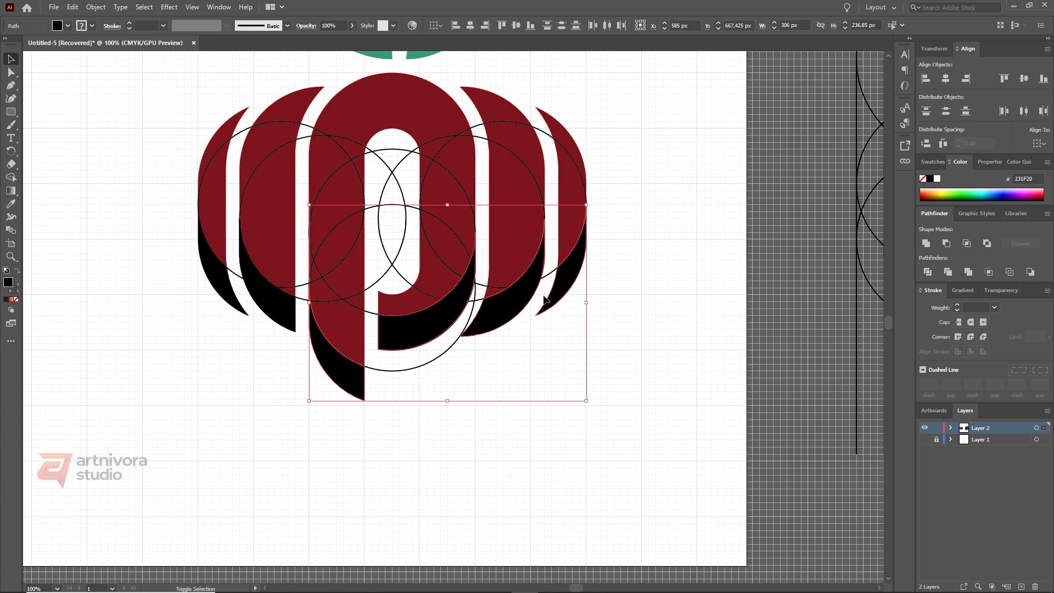
left_click(277, 308, "shift")
left_click(213, 277, "shift")
left_click(317, 383)
left_click_drag(343, 374, 296, 399)
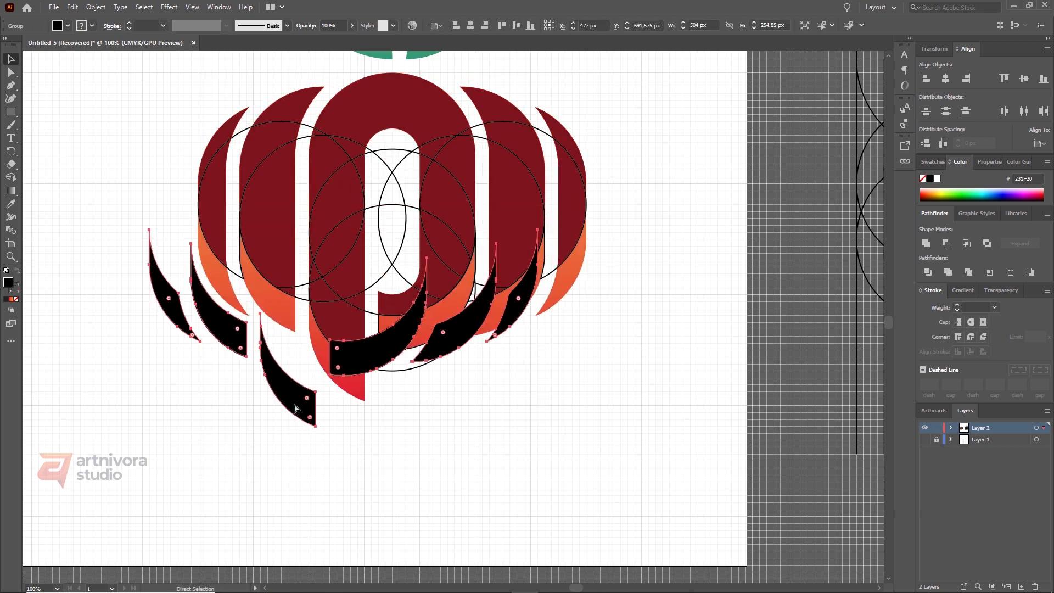
key("ctrl+z")
- Delete the dark red pieces covering the gradient body, moving only the outermost right-hand one aside
left_click(238, 136)
left_click(155, 113)
left_click(300, 114)
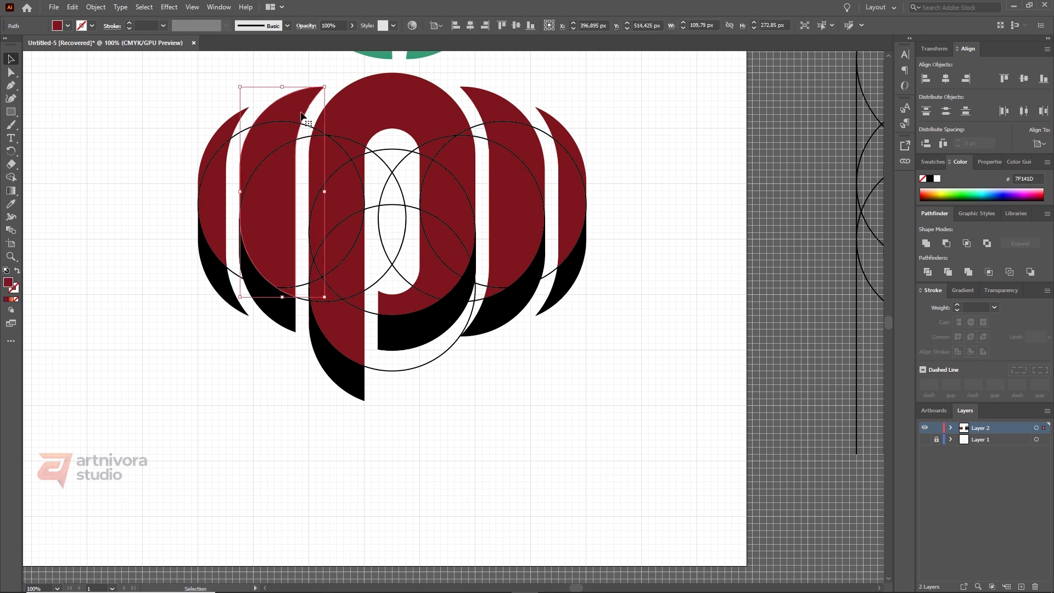
key("Delete")
left_click(233, 131)
key("Delete")
left_click(383, 110)
key("Delete")
left_click(516, 117)
key("Delete")
left_click_drag(556, 128, 669, 155)
key("ctrl+shift+a")
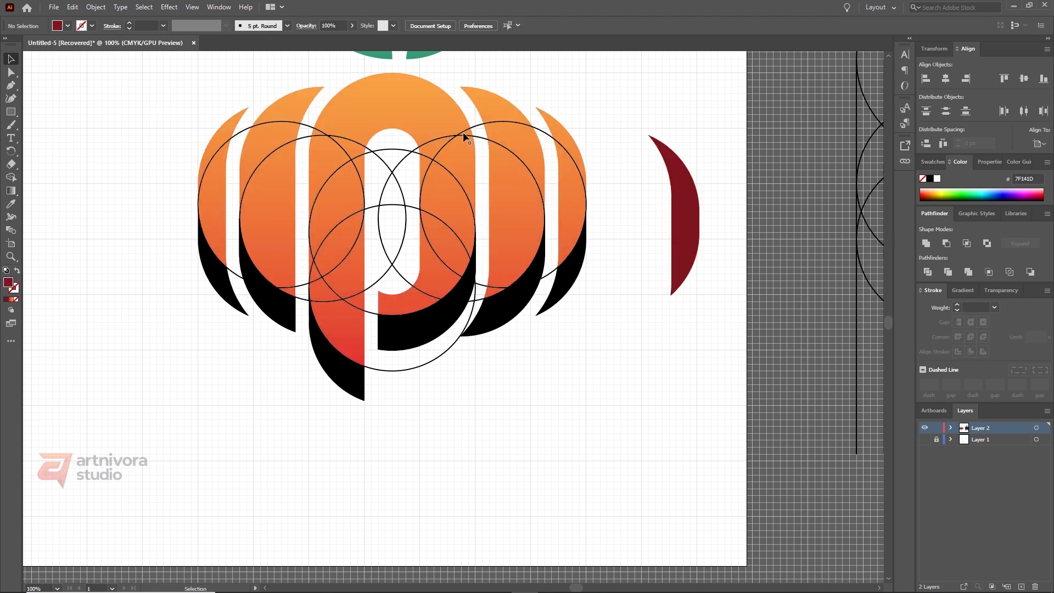
- Delete the copied grid circles lying over the body
left_click_drag(123, 196, 381, 113)
key("Delete")
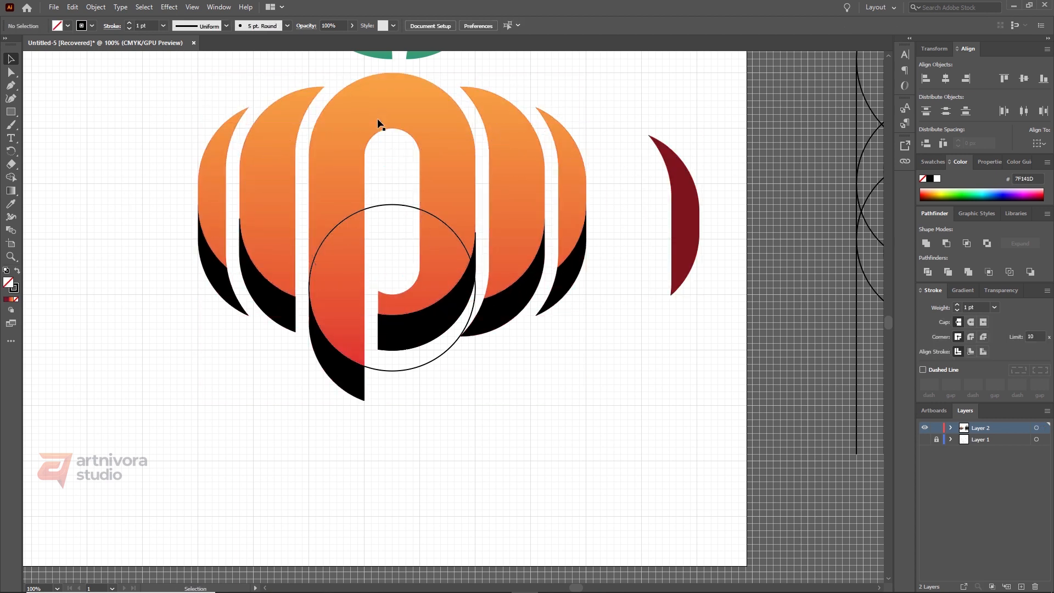
left_click(392, 205)
key("Delete")
- Recolor the group of black crescents with the dark red 7F141D sampled by Eyedropper from the piece beside the logo
left_click_drag(188, 294, 446, 198)
left_click(92, 26)
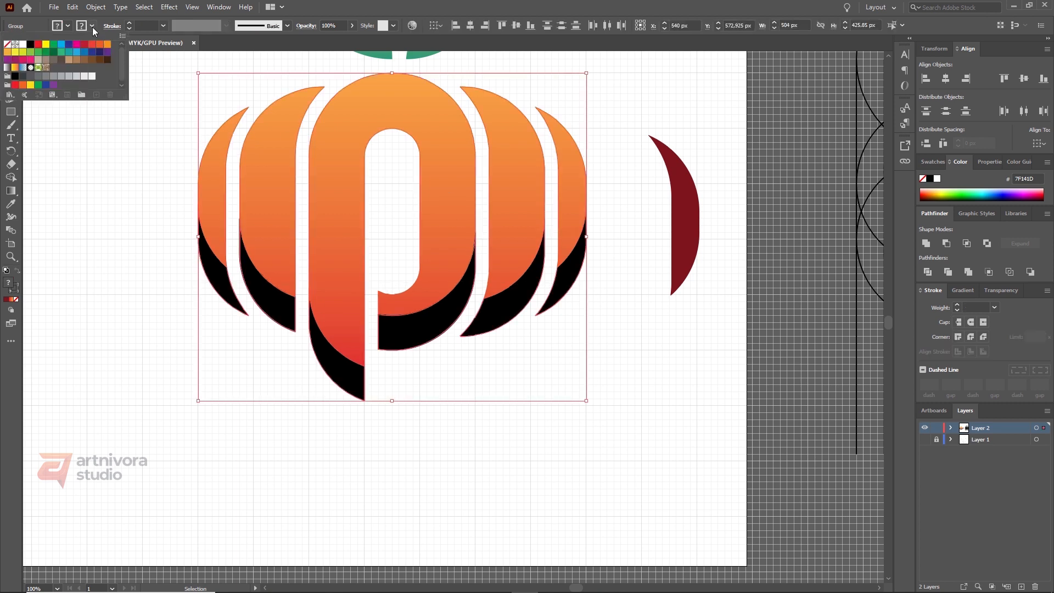
left_click(348, 372)
left_click(311, 390)
left_click(347, 377)
left_click(11, 204)
left_click(685, 220)
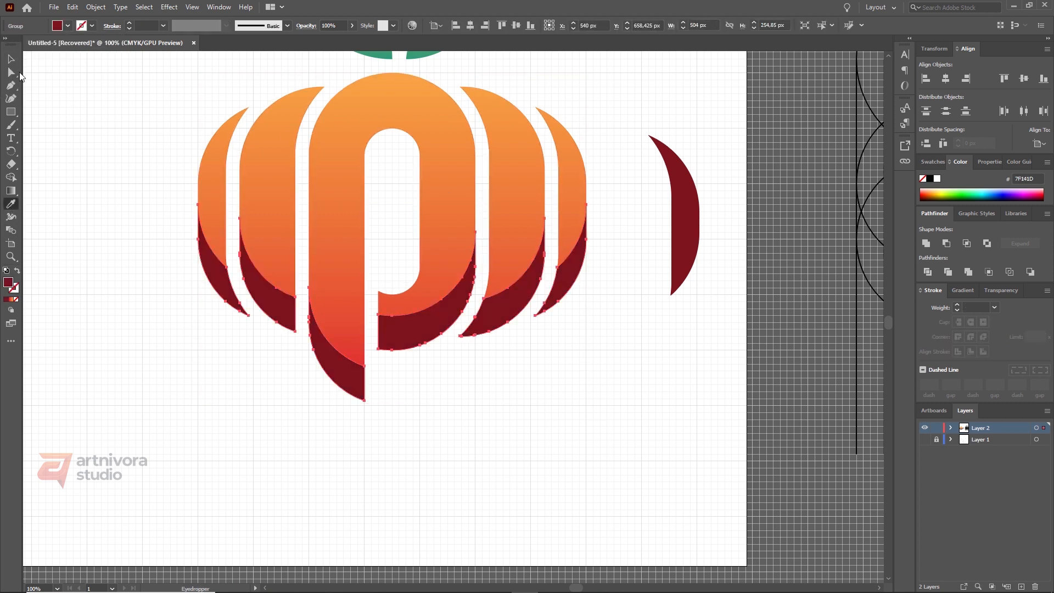
- Delete the leftover dark red piece beside the logo
left_click(11, 60)
left_click(117, 101)
scroll(369, 206, "down", 2)
scroll(424, 218, "up", 1)
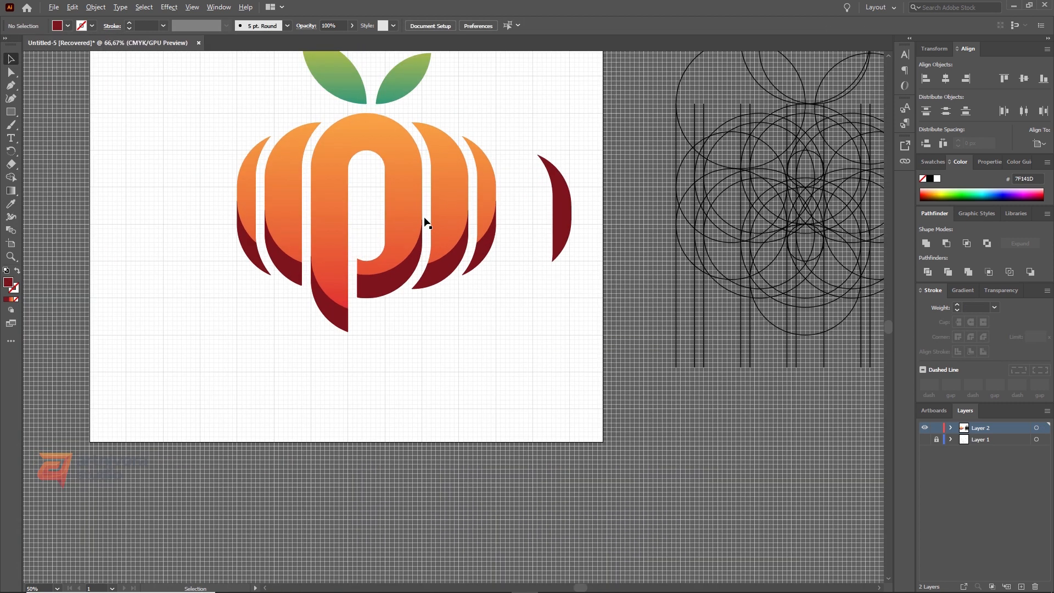
left_click(568, 225)
key("Delete")
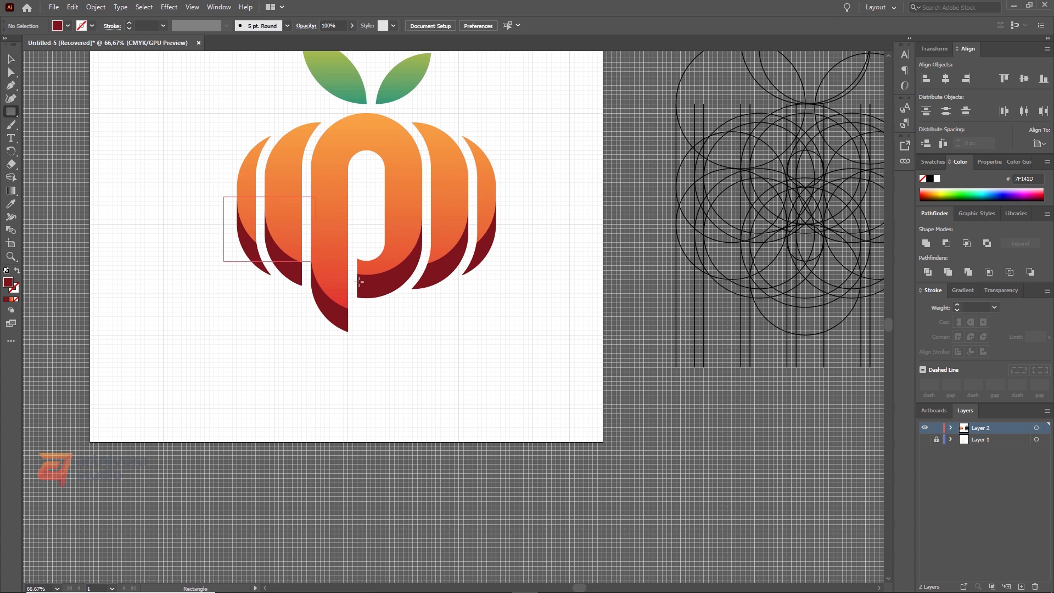
- Draw a 549 by 279 px rectangle over the body's lower half and fill it with a black-to-white gradient
left_click_drag(359, 282, 510, 343)
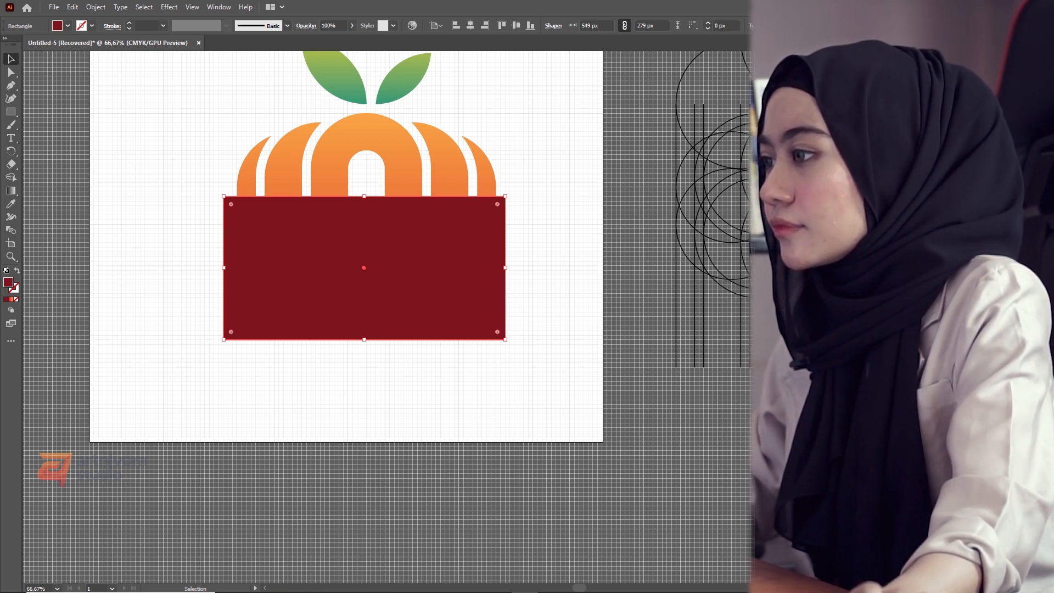
key("period")
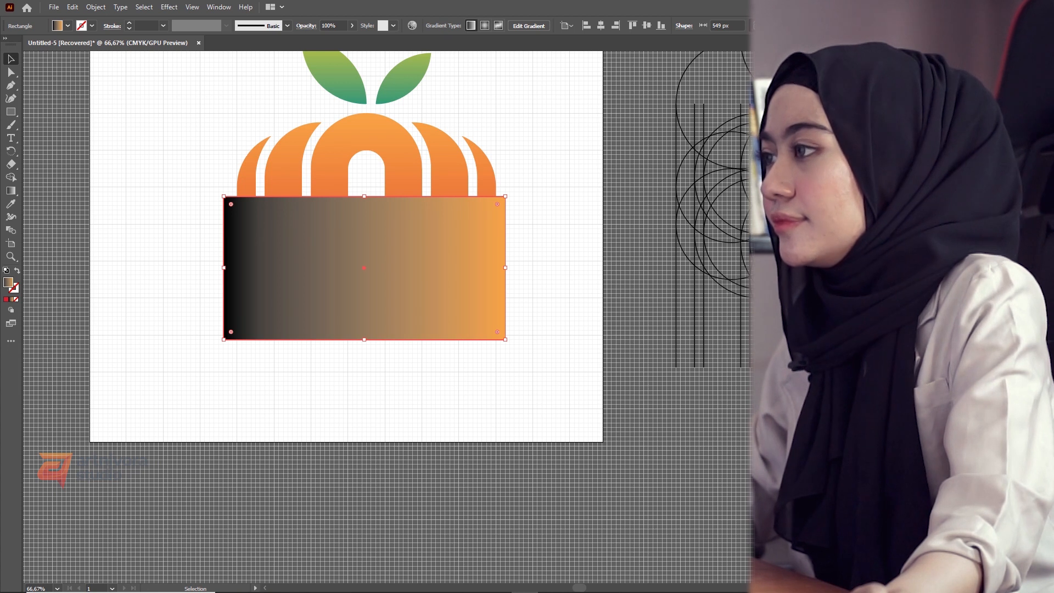
double_click(1032, 442)
left_click(916, 539)
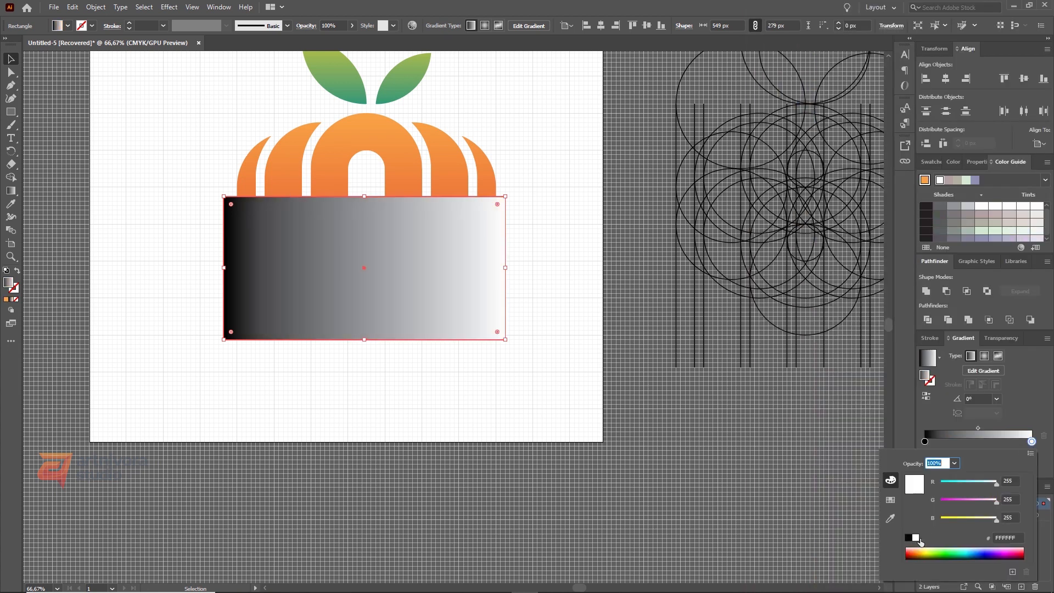
- Run the rectangle's gradient vertically, from black at its bottom edge to white at its top
left_click(10, 192)
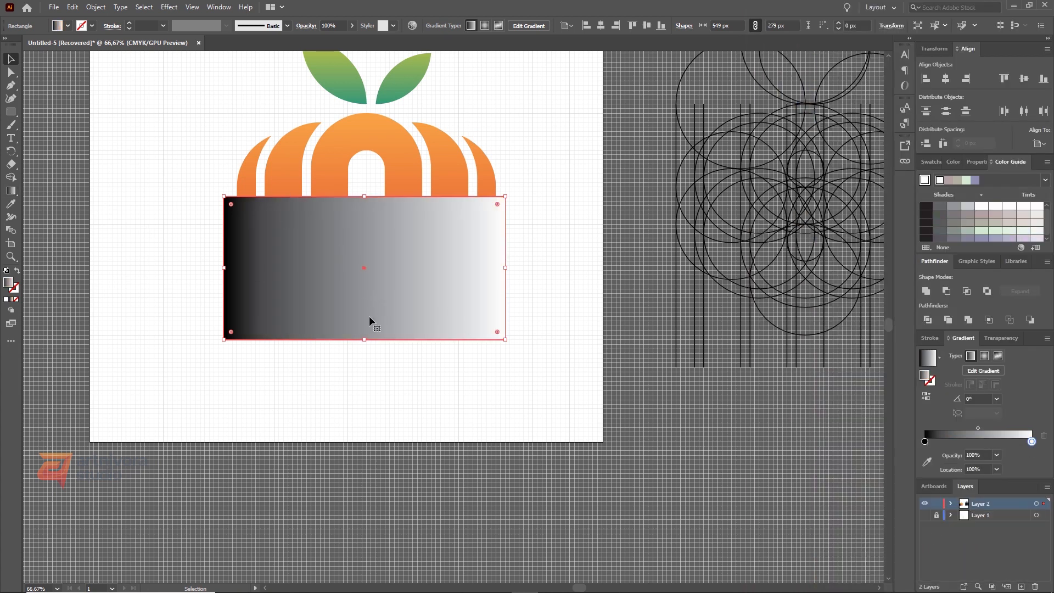
left_click_drag(373, 336, 369, 204)
left_click(11, 61)
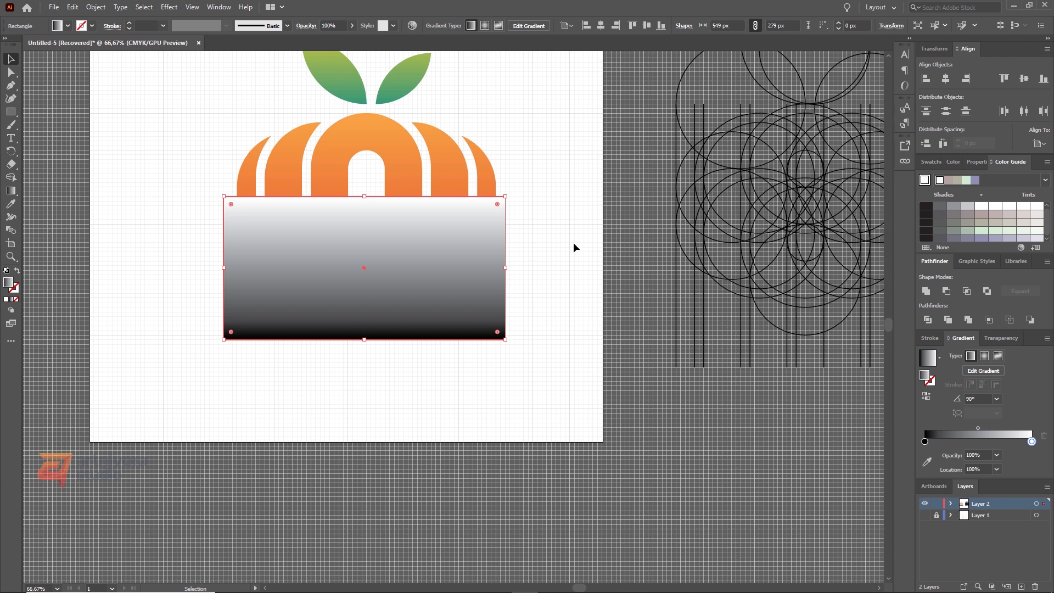
- Cut the gradient rectangle and paste it into a new opacity mask on the dark red crescent group
key("ctrl+x")
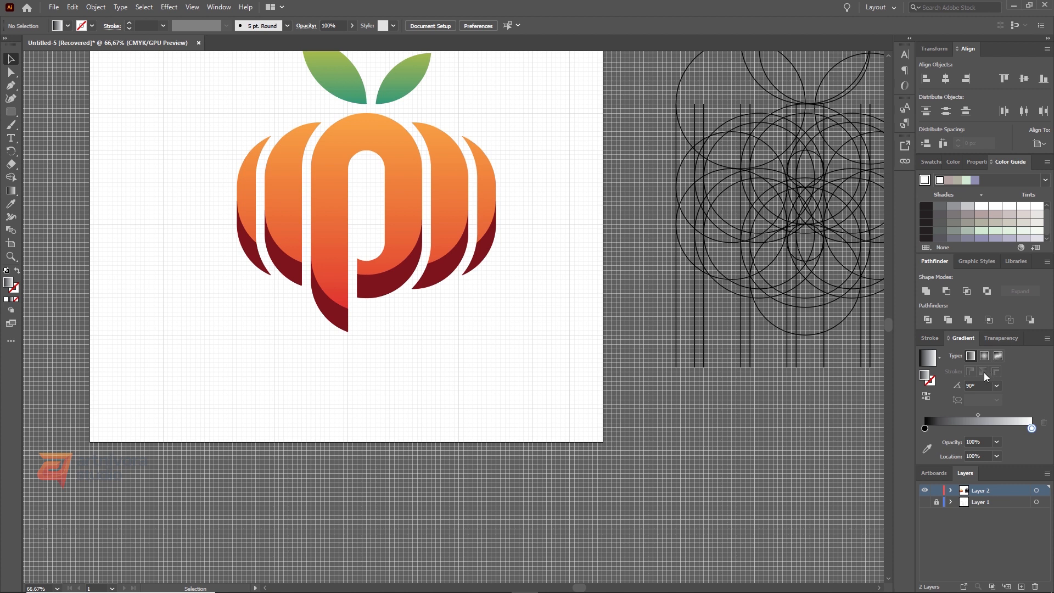
left_click(1002, 337)
left_click(432, 281)
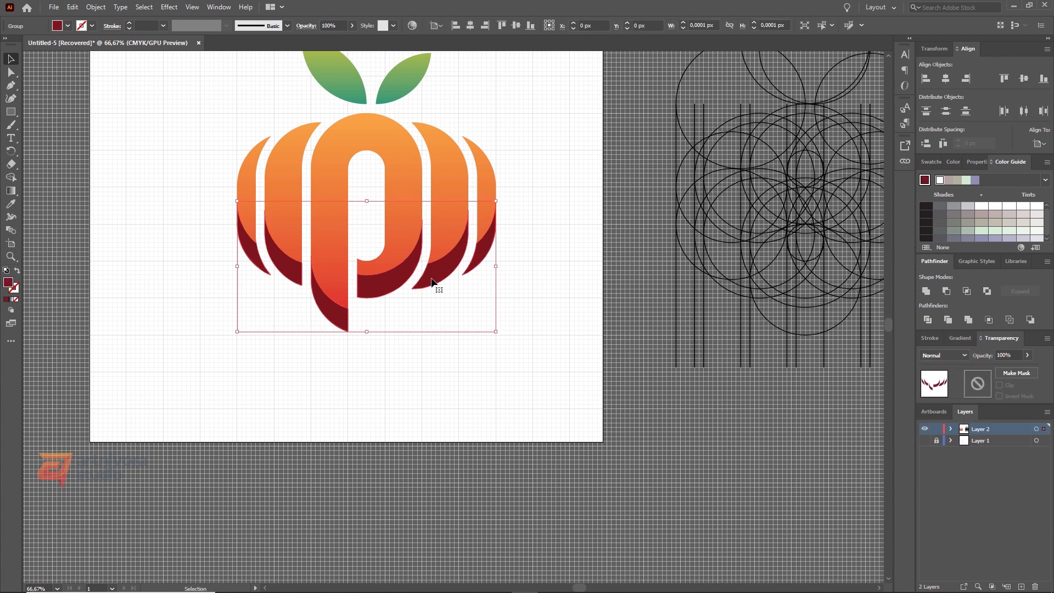
left_click(1012, 374)
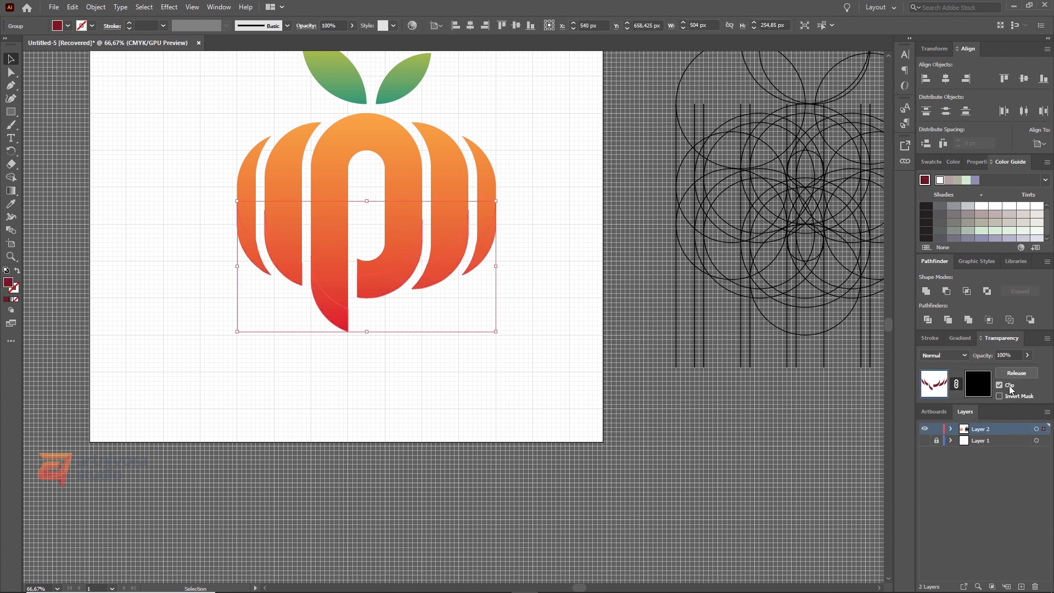
left_click(979, 384)
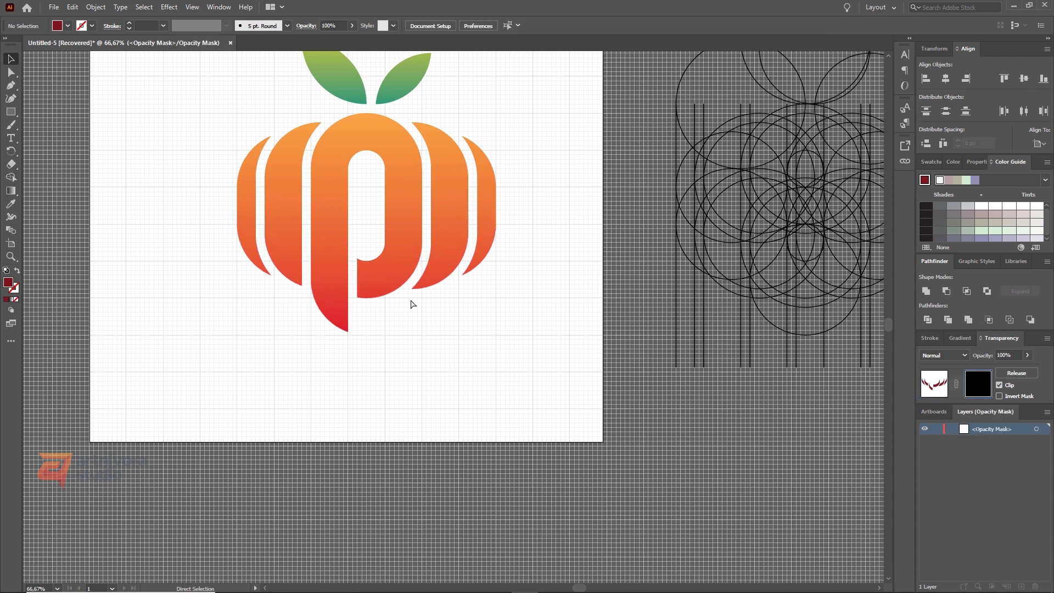
key("ctrl+v")
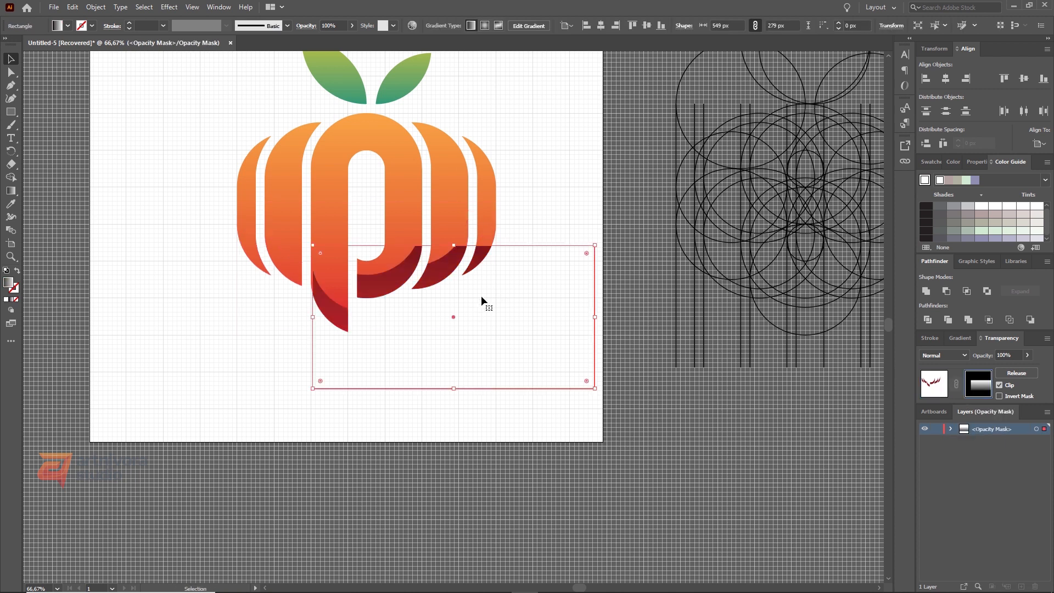
- Center the mask rectangle horizontally on the artboard and move it to cover all the crescents
left_click(602, 27)
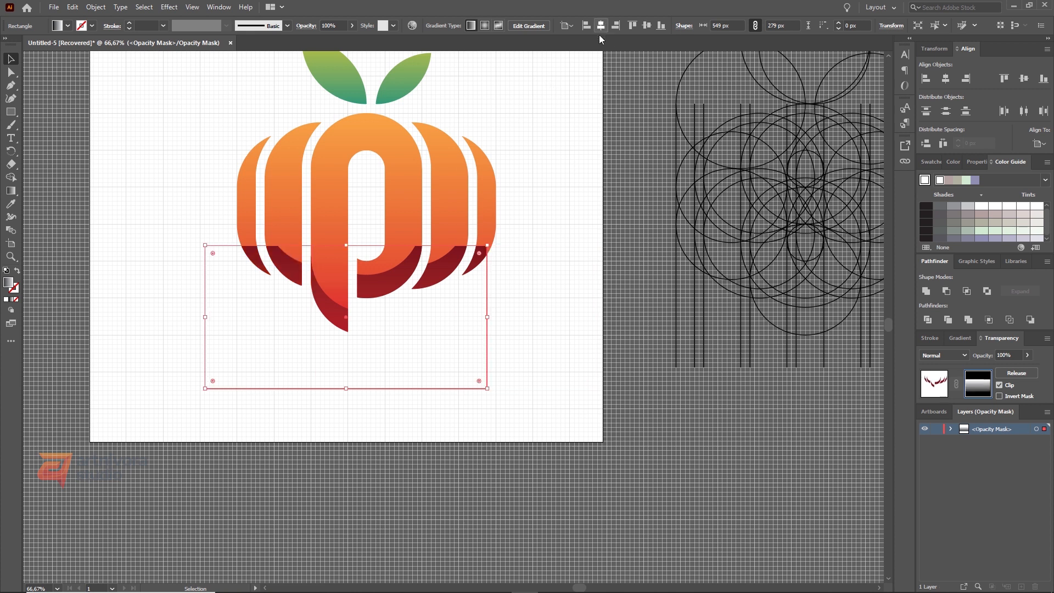
left_click_drag(489, 278, 512, 216)
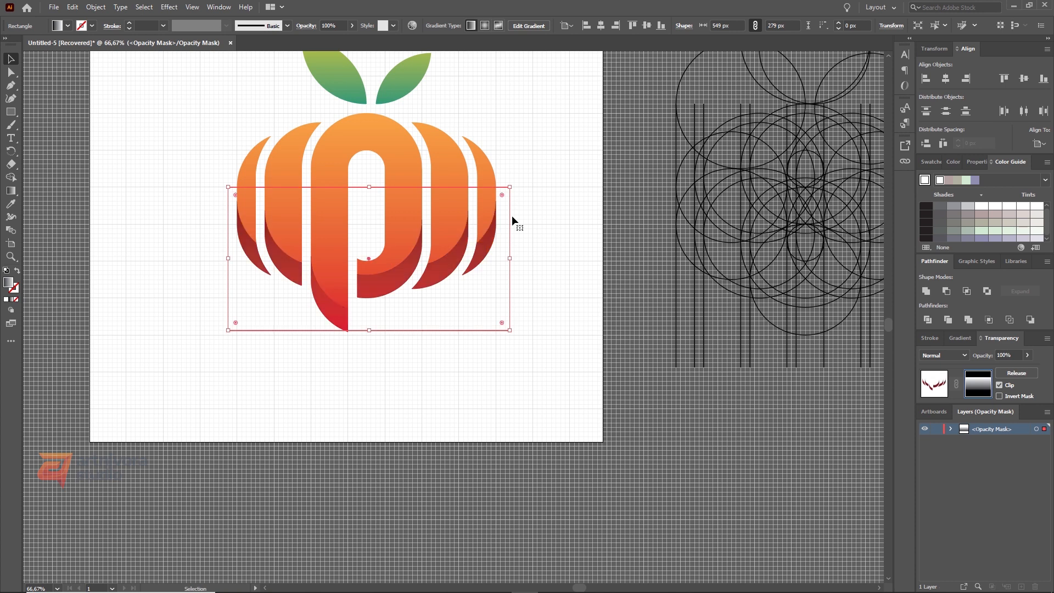
left_click(511, 212)
scroll(504, 212, "up", 4)
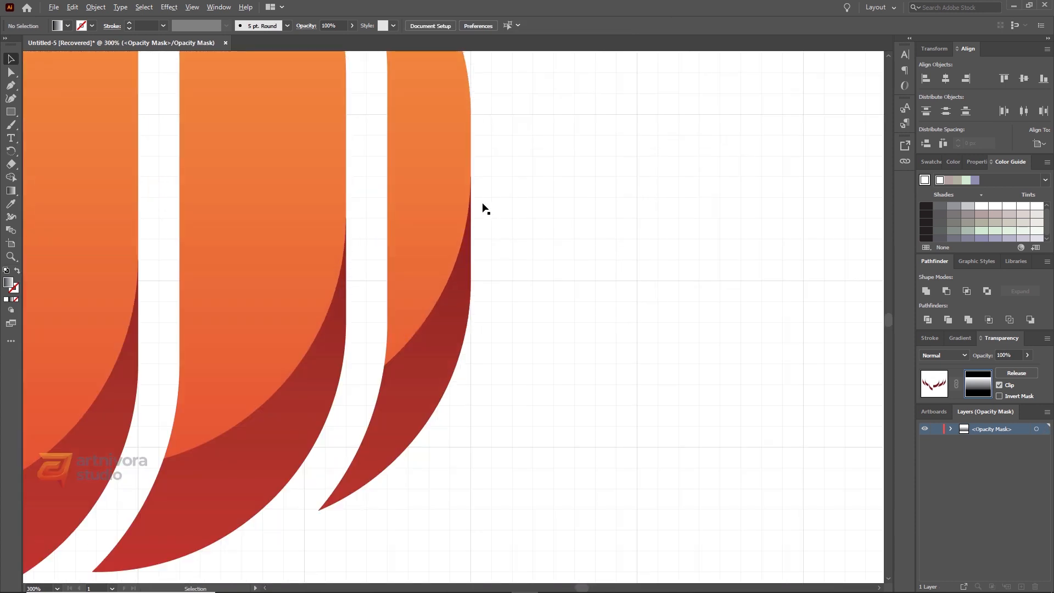
scroll(483, 209, "down", 4)
scroll(391, 261, "up", 1)
- Redraw the mask gradient vertically from just below the stem into the P's counter and reverse its black and white ends
left_click(440, 282)
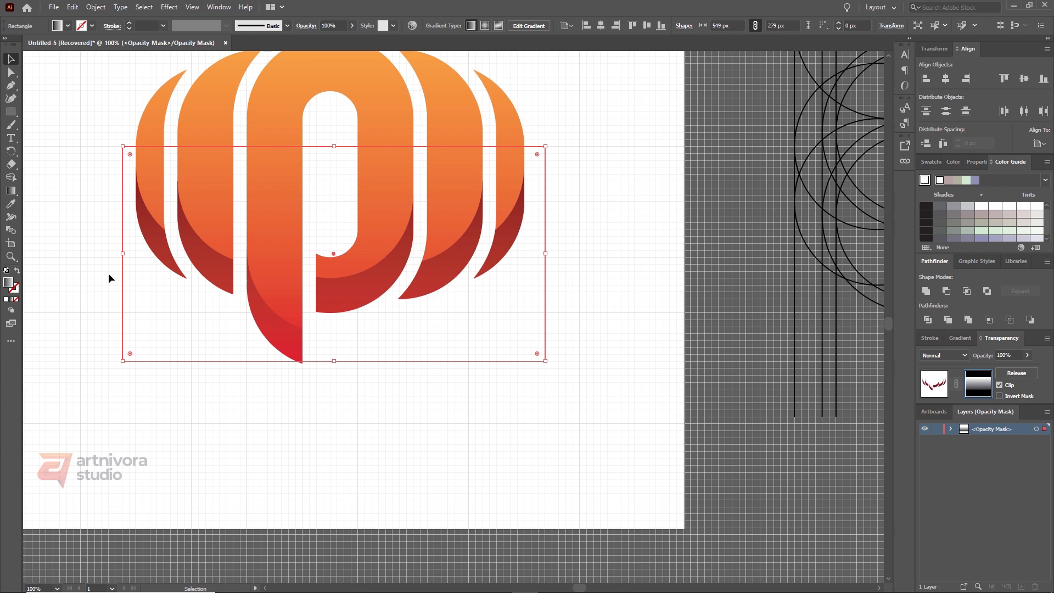
left_click(13, 195)
left_click_drag(320, 383, 319, 168)
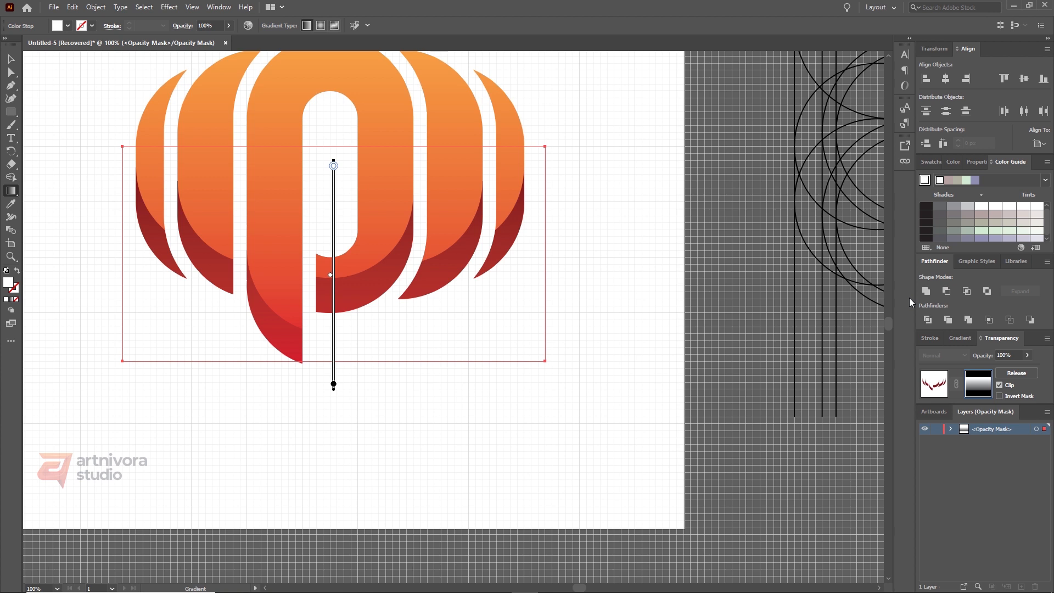
left_click(961, 338)
left_click(927, 393)
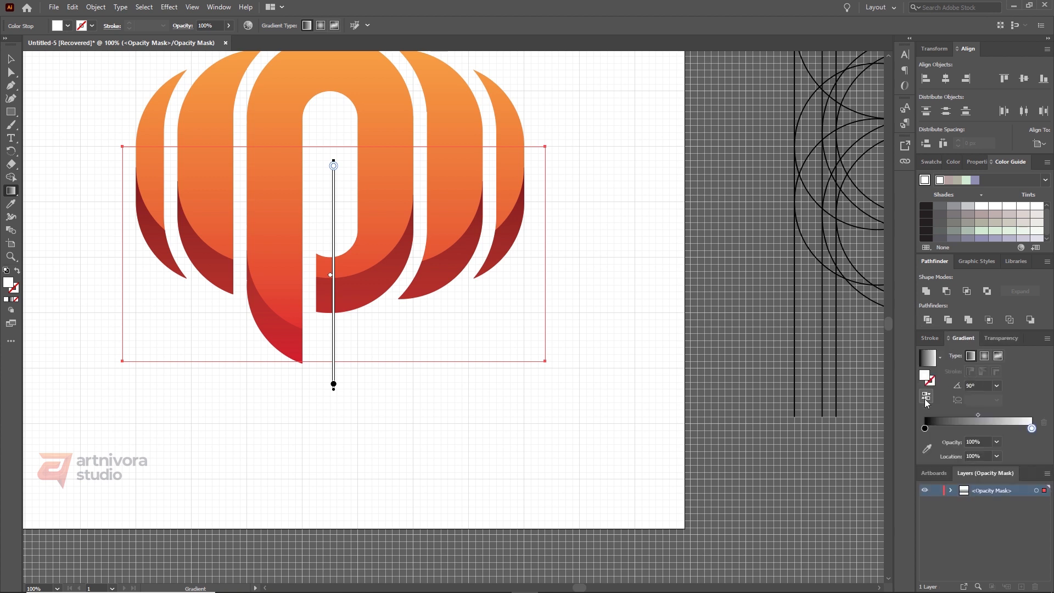
scroll(348, 355, "down", 1)
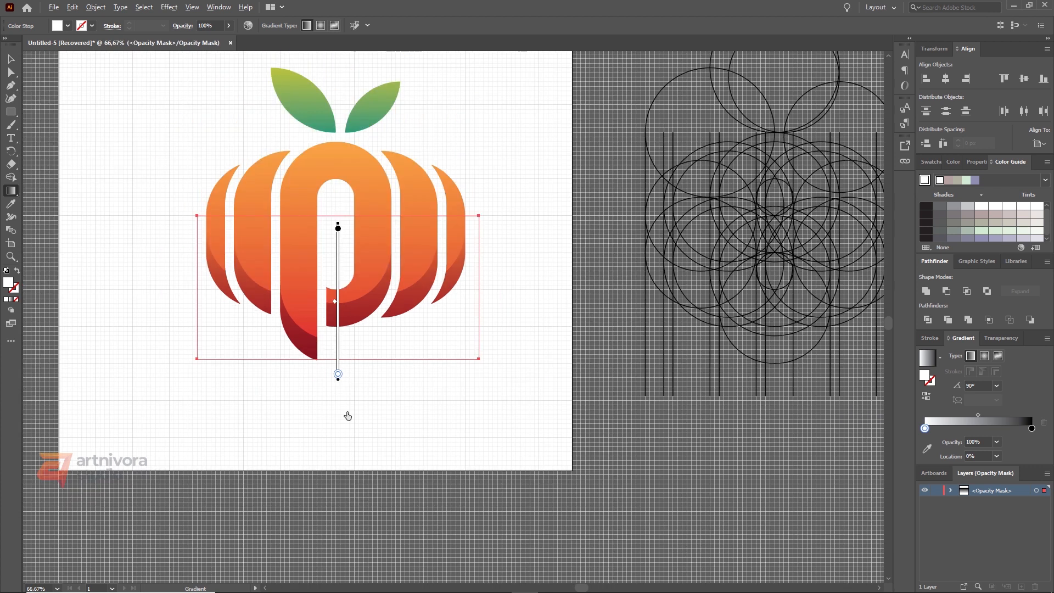
- Lengthen the vertical mask gradient so its white end lies at the artboard's bottom edge and its black end in the P's counter
left_click_drag(346, 450, 345, 246)
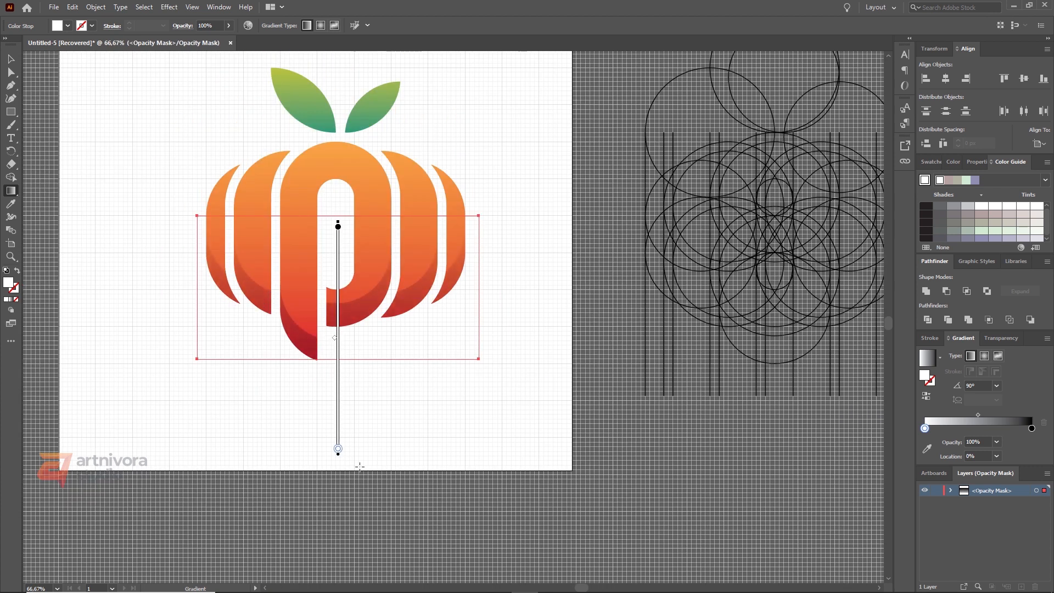
mouse_move(342, 471)
left_mouse_down()
mouse_move(356, 253)
mouse_move(342, 239)
left_mouse_up()
scroll(341, 444, "down", 1)
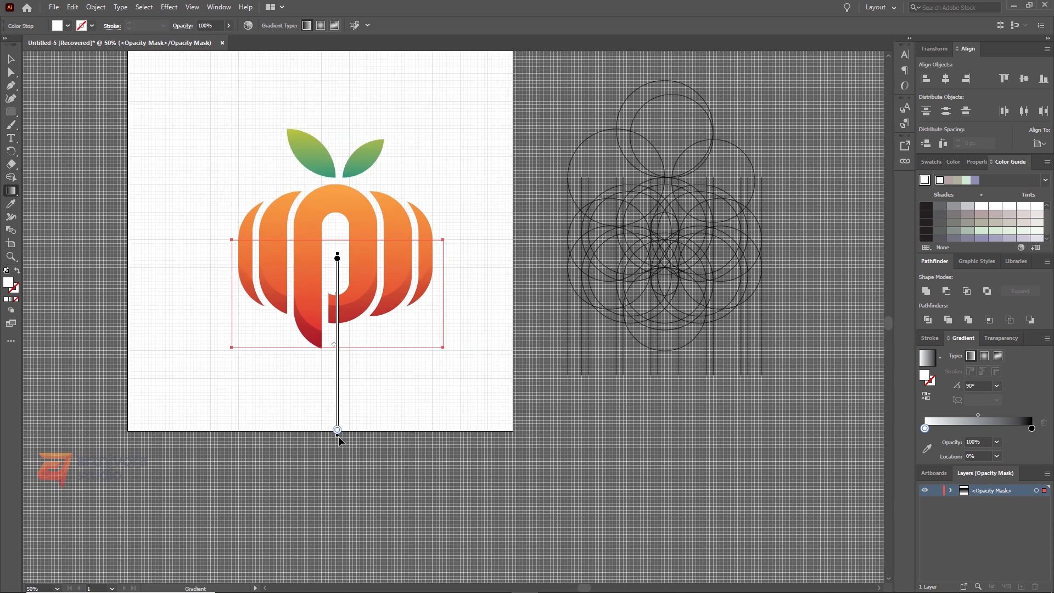
mouse_move(338, 438)
left_mouse_down()
mouse_move(337, 470)
mouse_move(343, 242)
left_mouse_up()
left_click(11, 60)
scroll(326, 307, "up", 3)
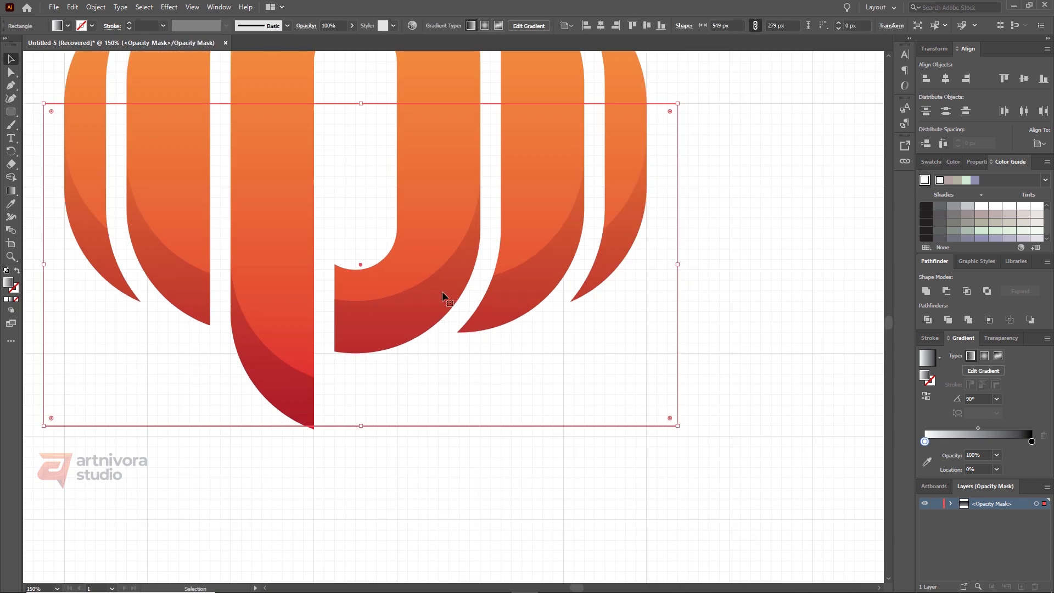
left_click(384, 462)
scroll(268, 274, "down", 2)
left_click(290, 329)
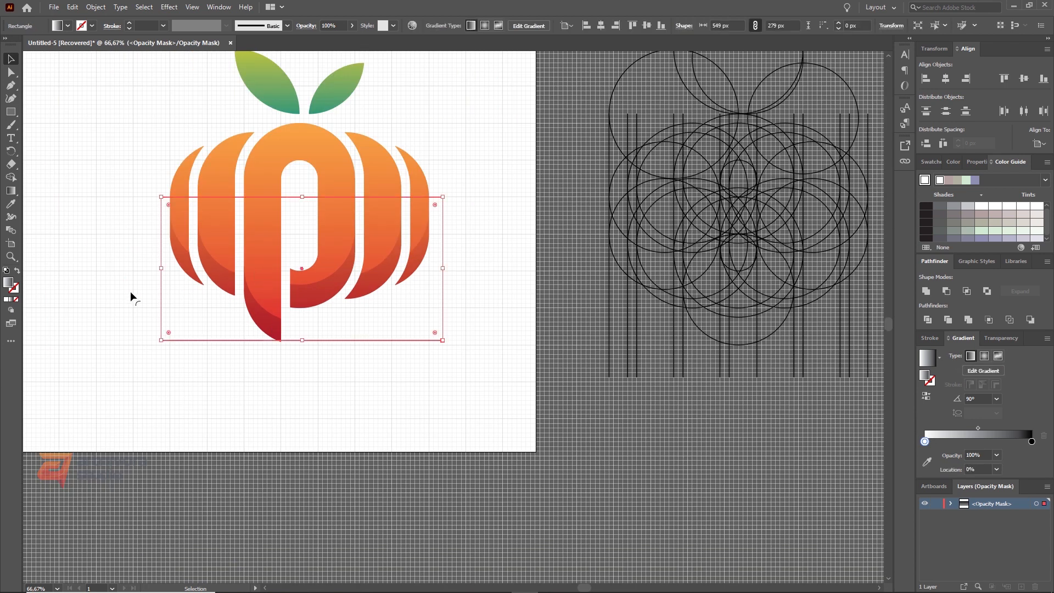
- Extend the white end of the vertical mask gradient well below the artboard, keeping its black end in the P's counter
left_click(10, 191)
scroll(244, 230, "down", 1)
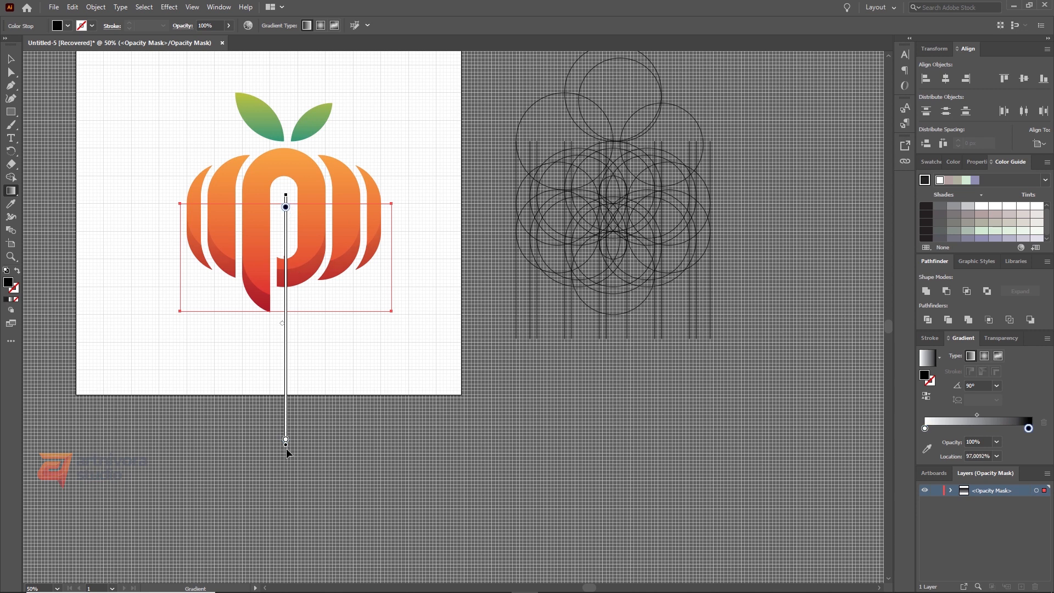
mouse_move(286, 449)
left_mouse_down()
mouse_move(285, 487)
mouse_move(285, 209)
left_mouse_up()
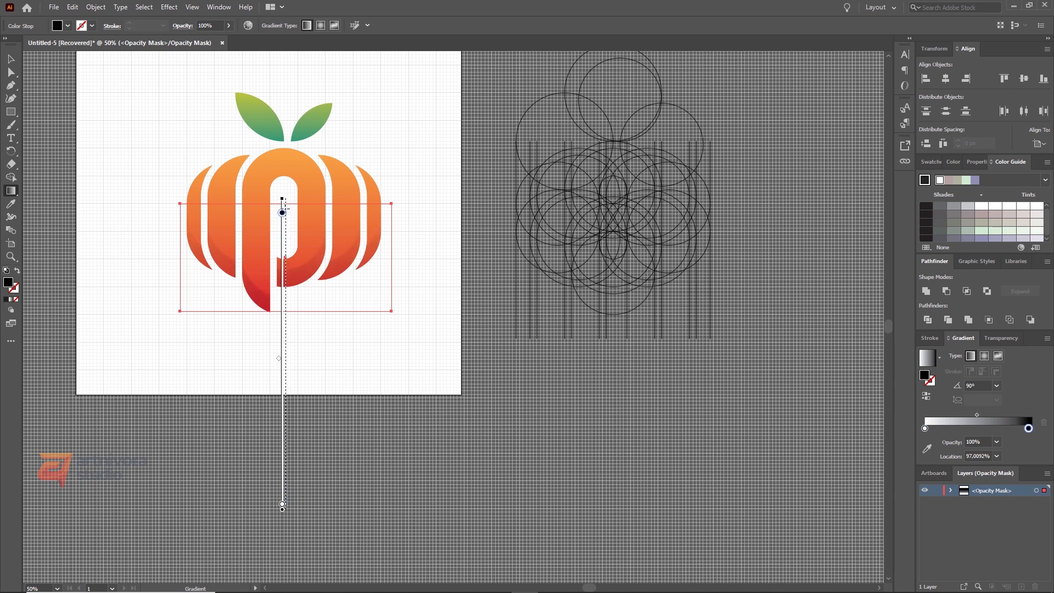
left_click(10, 59)
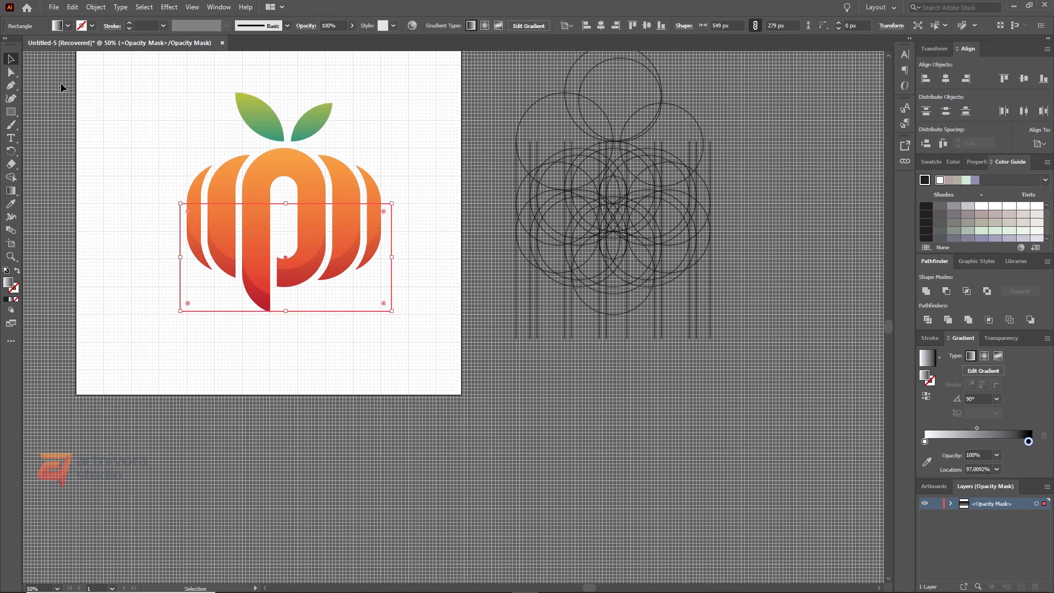
left_click(63, 88)
scroll(292, 254, "up", 1)
scroll(273, 252, "down", 2)
scroll(249, 200, "up", 2)
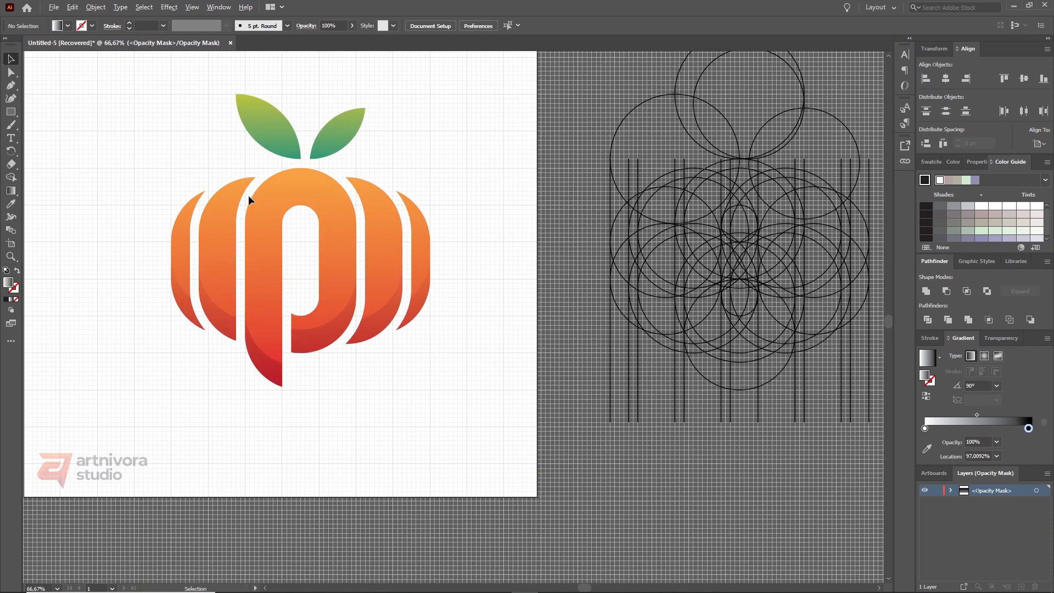
- Leave opacity mask editing and return to the normal artwork with nothing selected
left_click(1000, 338)
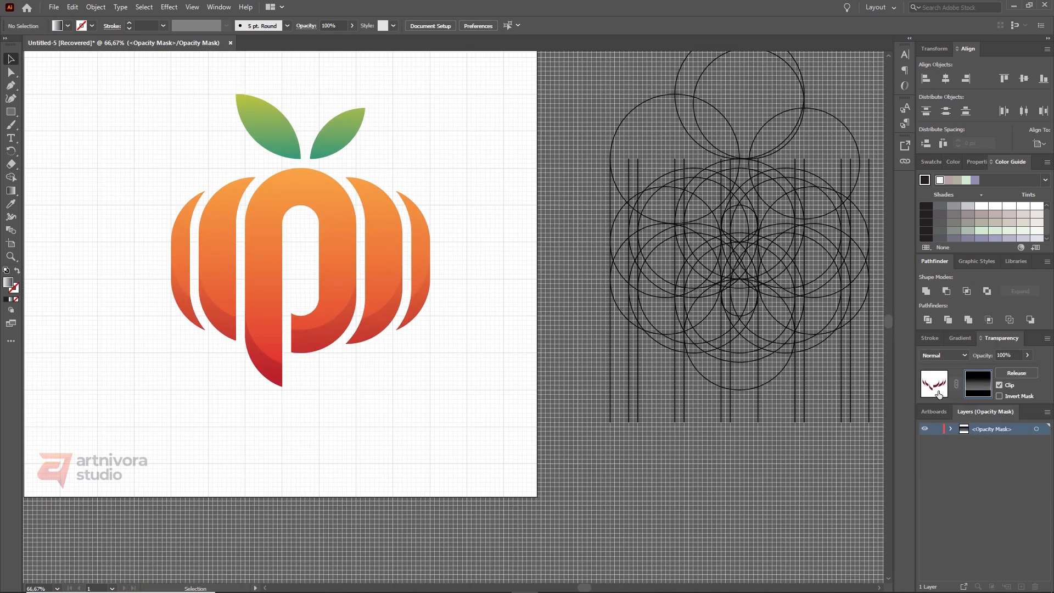
left_click(939, 393)
left_click(500, 381)
scroll(260, 364, "up", 1)
- Move the masked dark red crescent group aside, undo the move and deselect it
left_click(269, 373)
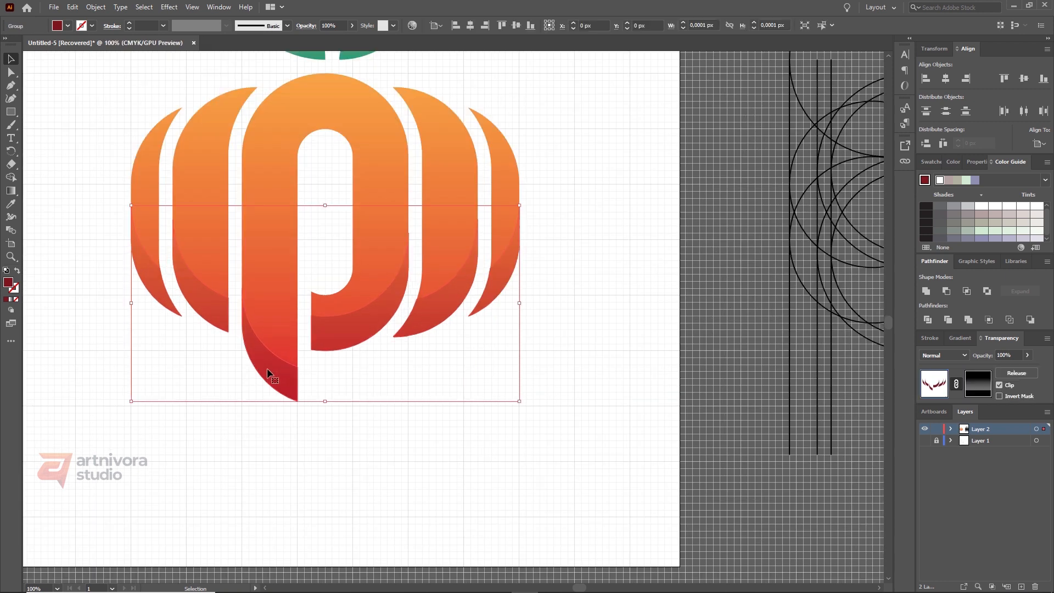
left_click_drag(268, 368, 451, 389)
key("ctrl+z")
left_click(444, 433)
- Copy the five overlapping 216 px circles from the construction grid onto the matching rounded tops of the fruit segments
scroll(379, 263, "down", 1)
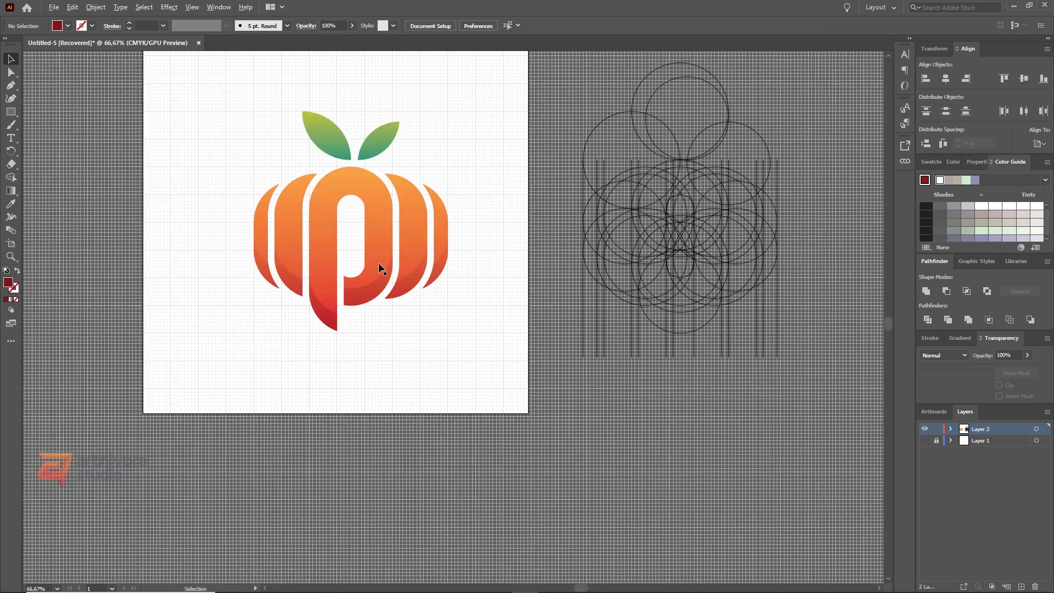
scroll(519, 176, "up", 1)
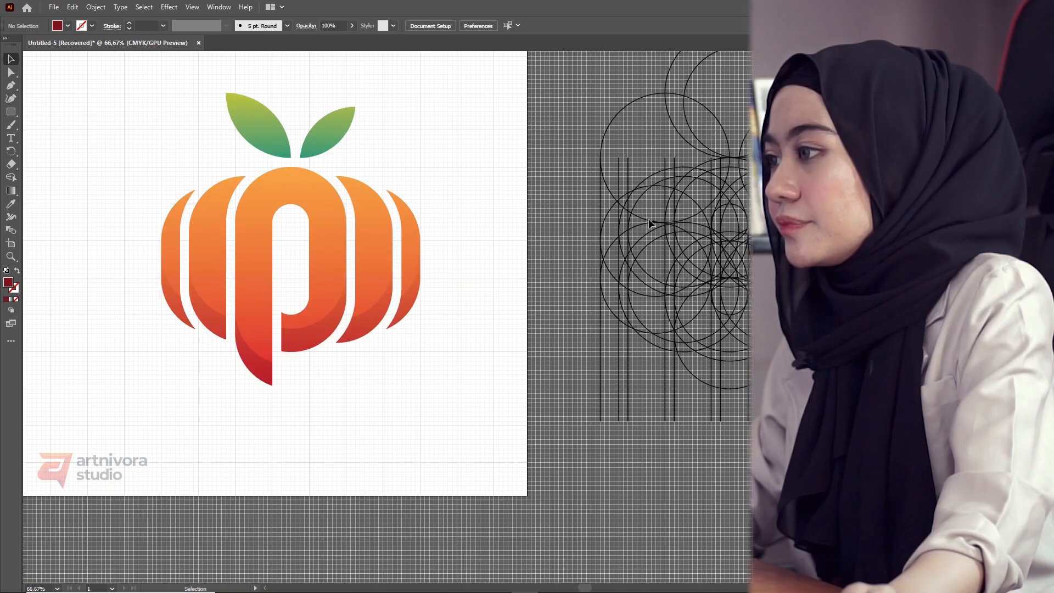
left_click(615, 212)
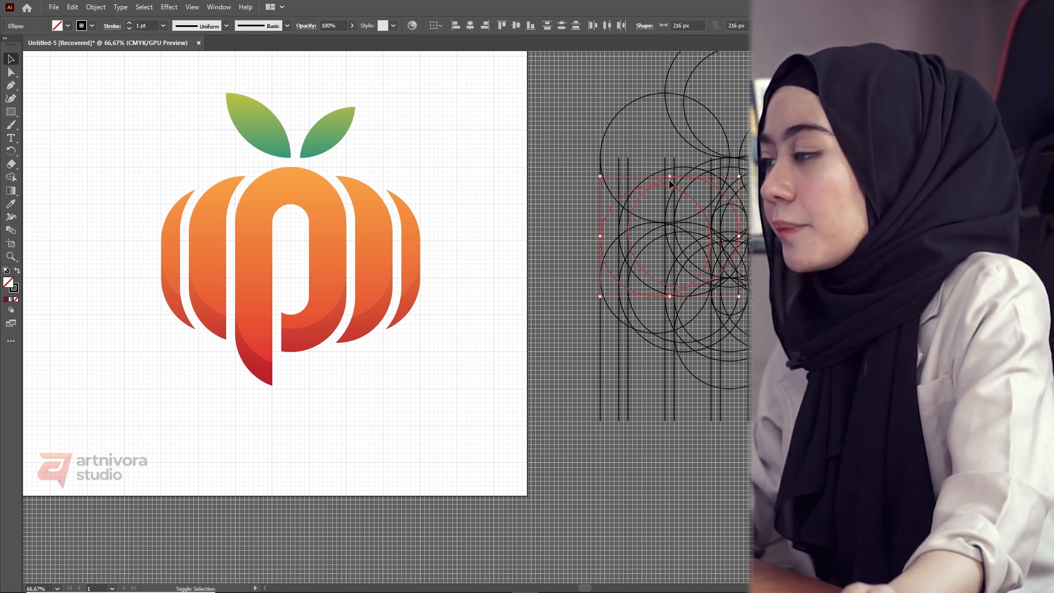
left_click_drag(722, 174, 746, 184)
left_click(815, 192, "shift")
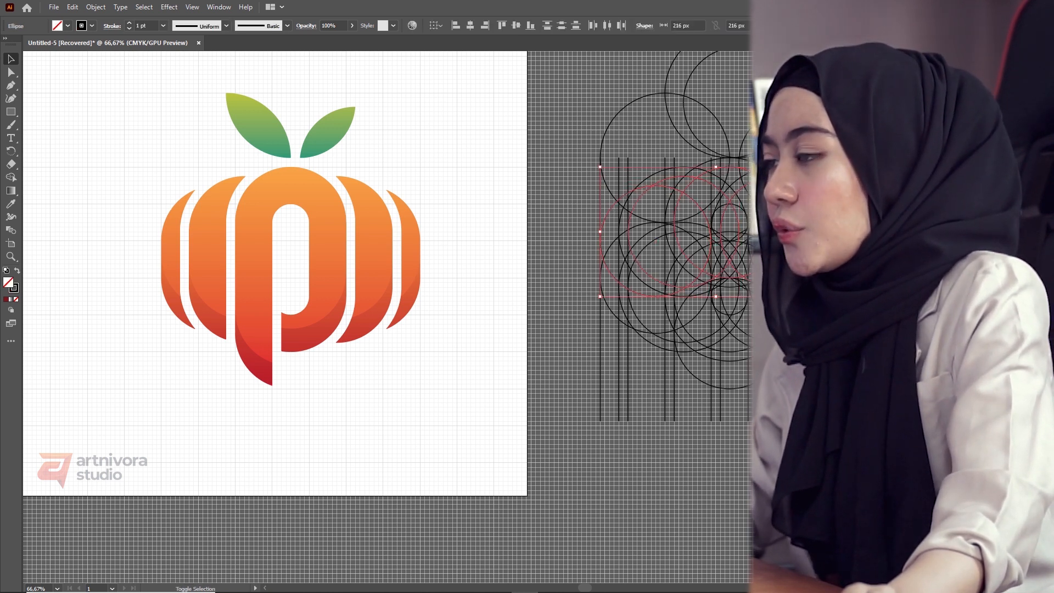
left_click(843, 201, "shift")
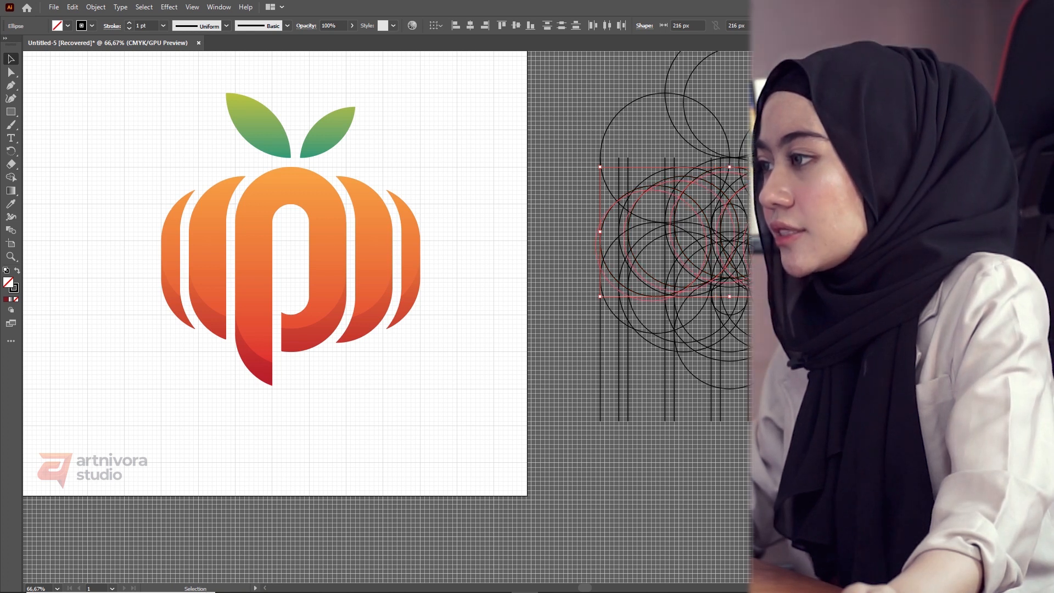
left_click_drag(832, 221, 410, 216)
scroll(280, 211, "up", 1)
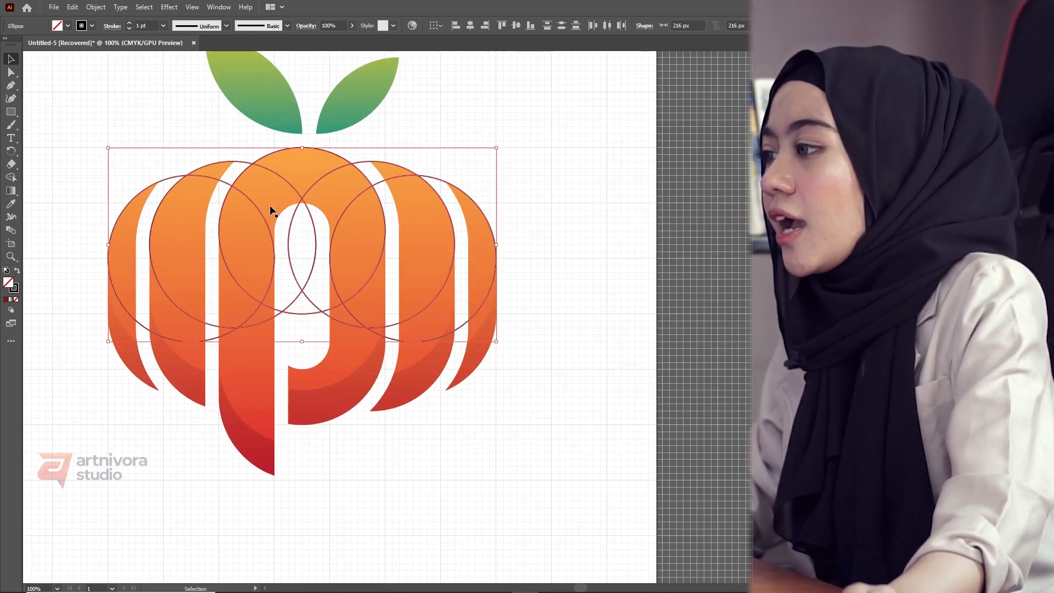
- Move the five circles straight down a little so a crescent remains along the top of each fruit segment
key("a")
key("v")
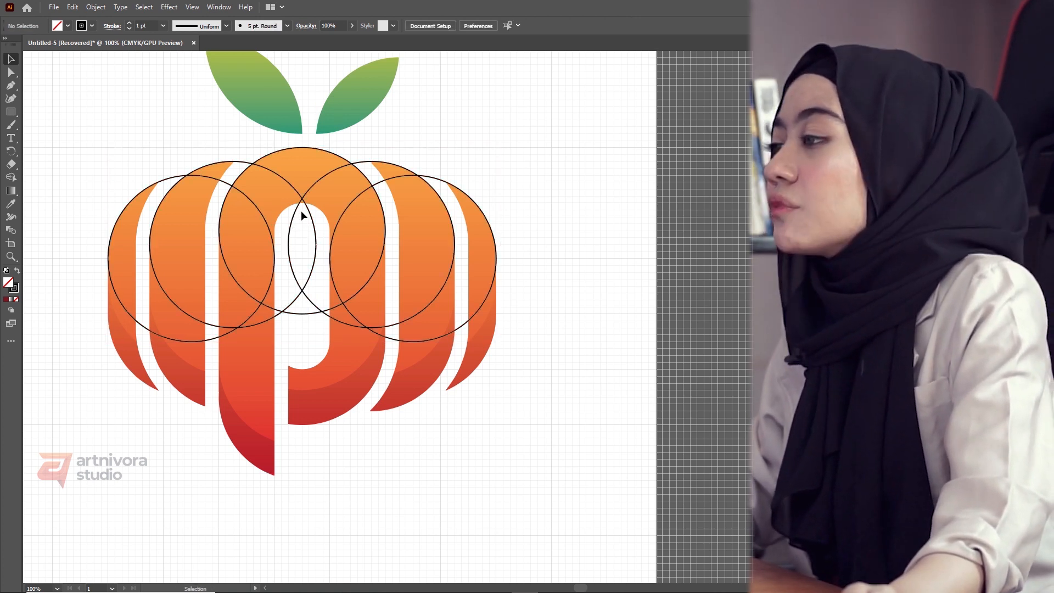
scroll(301, 210, "up", 2)
left_click_drag(314, 211, 311, 262)
scroll(320, 181, "down", 2)
left_click(539, 199)
scroll(192, 199, "up", 1)
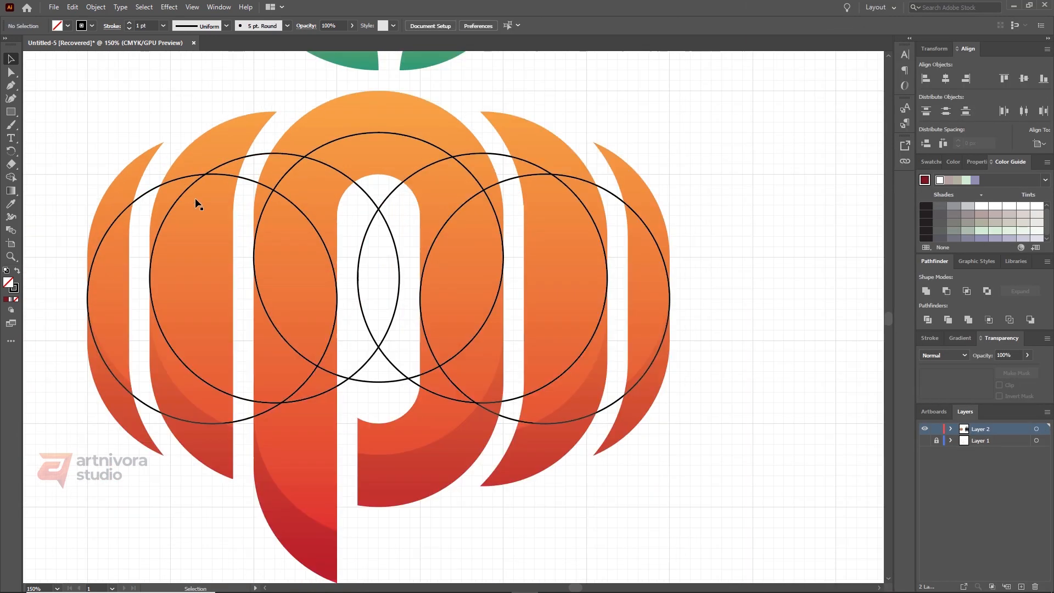
- Duplicate the fruit body in place and fill the copy with solid orange F9A346
left_click(221, 143)
key("a")
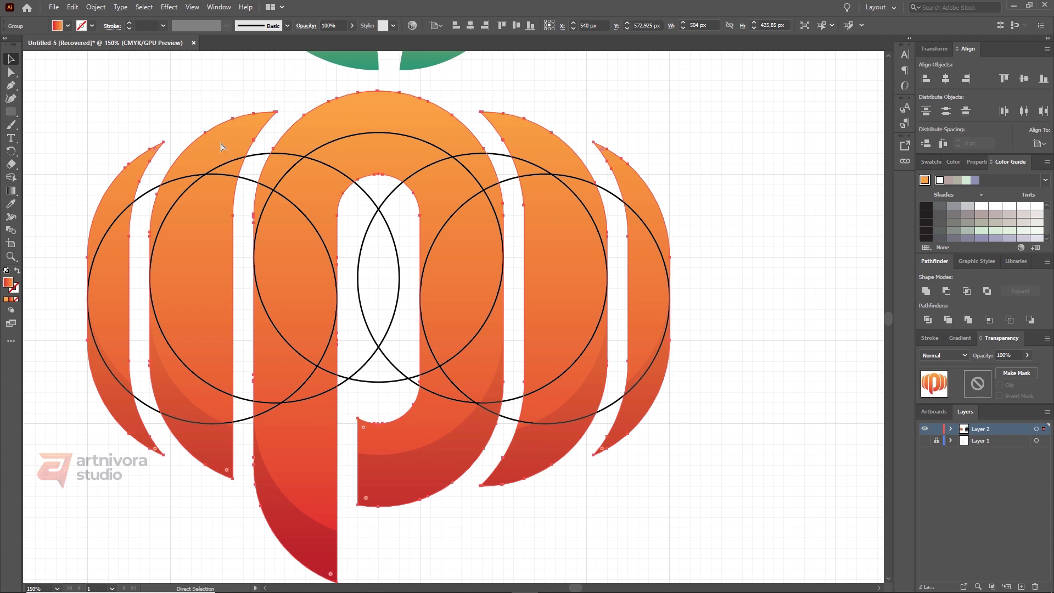
key("v")
key("comma")
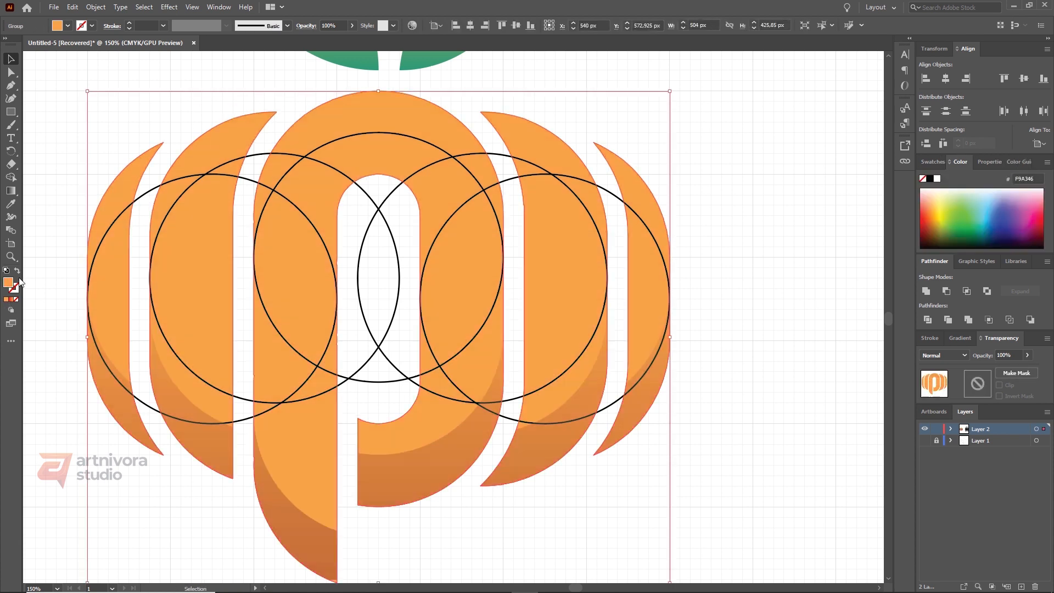
- Select the orange body copy with the five circles and set up the Shape Builder with yellow FFF200 fill and no stroke
key("ctrl+shift+a")
key("ctrl+a")
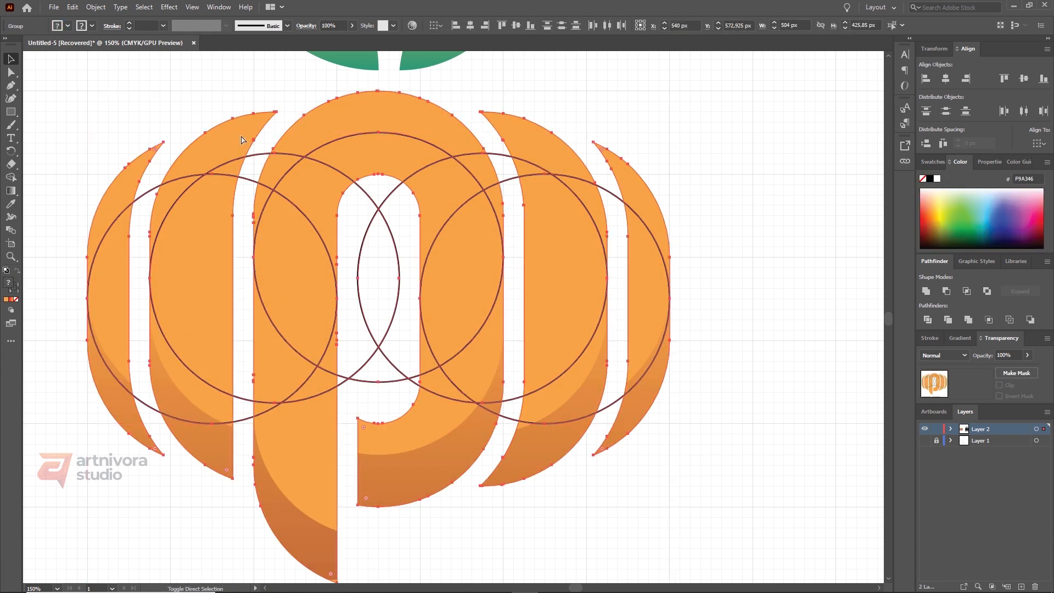
left_click(10, 177)
left_click(67, 26)
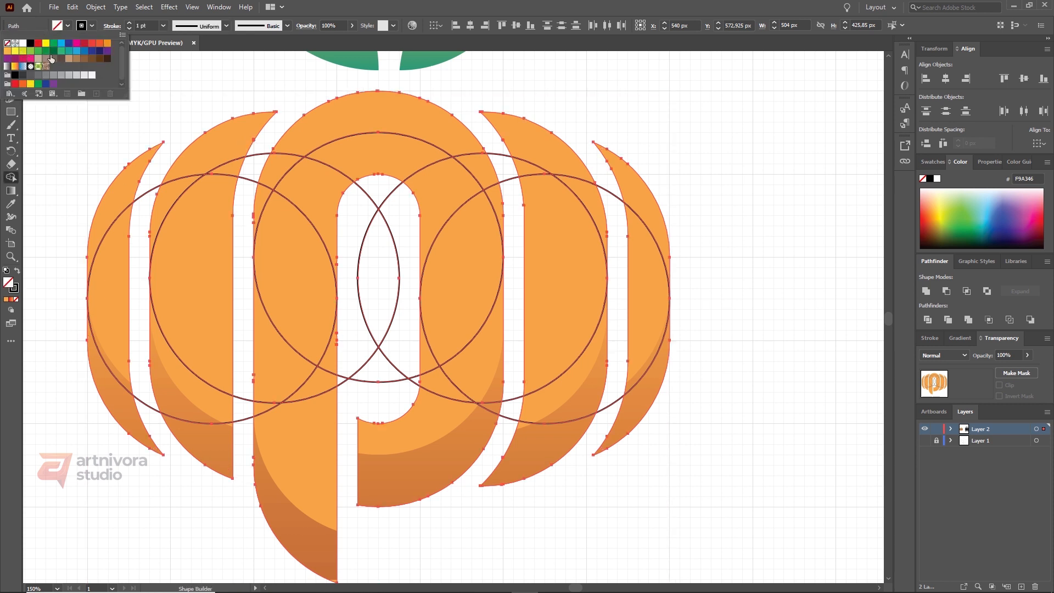
left_click(91, 26)
left_click(7, 43)
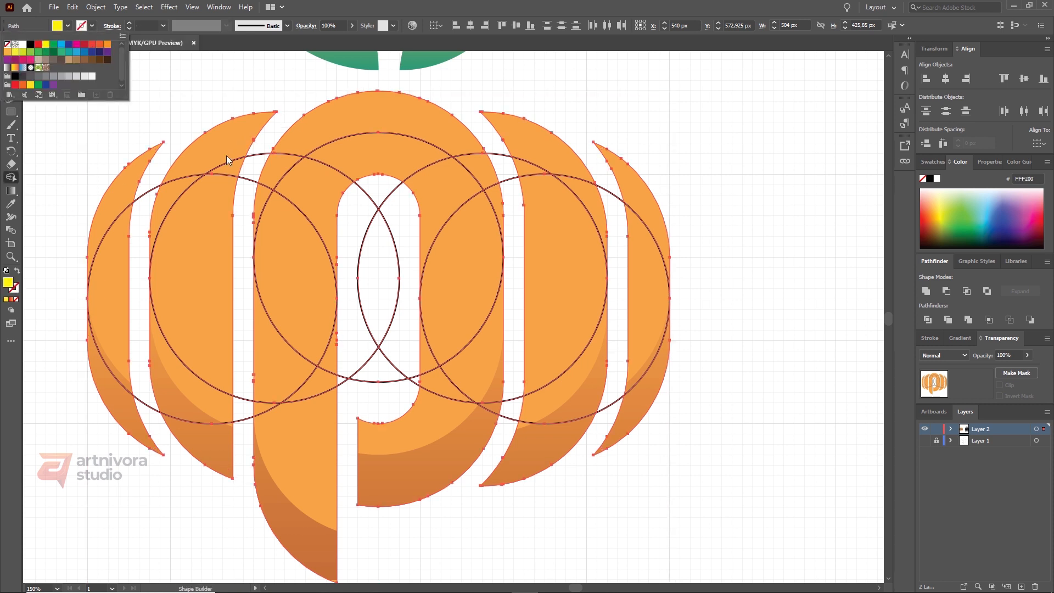
- Build yellow crescents above the circles on the five fruit segments with the Shape Builder
left_click(264, 200)
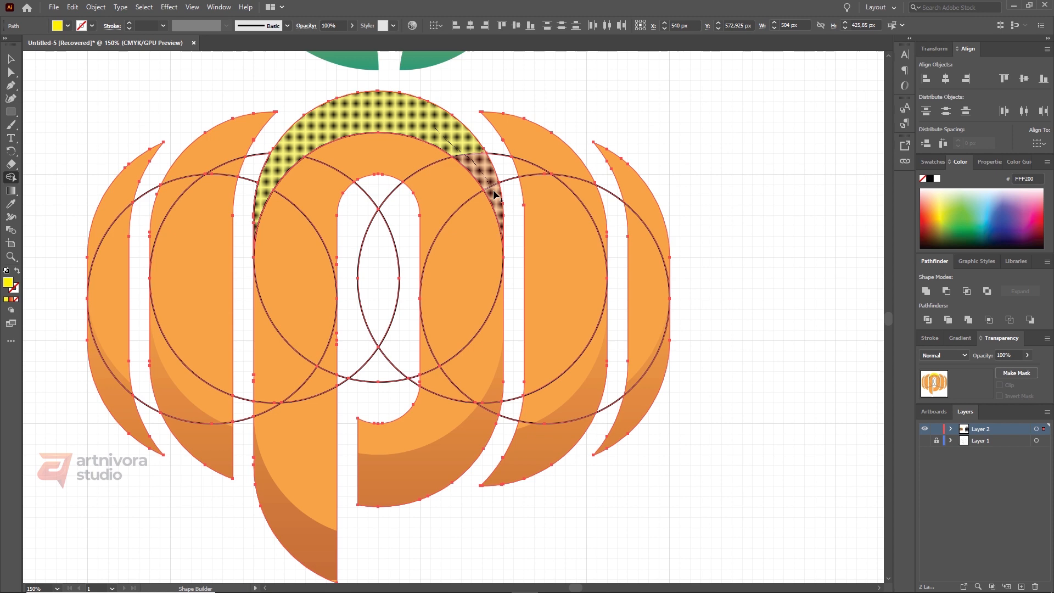
left_click(551, 160)
left_click(578, 186)
left_click(637, 186)
left_click(129, 176)
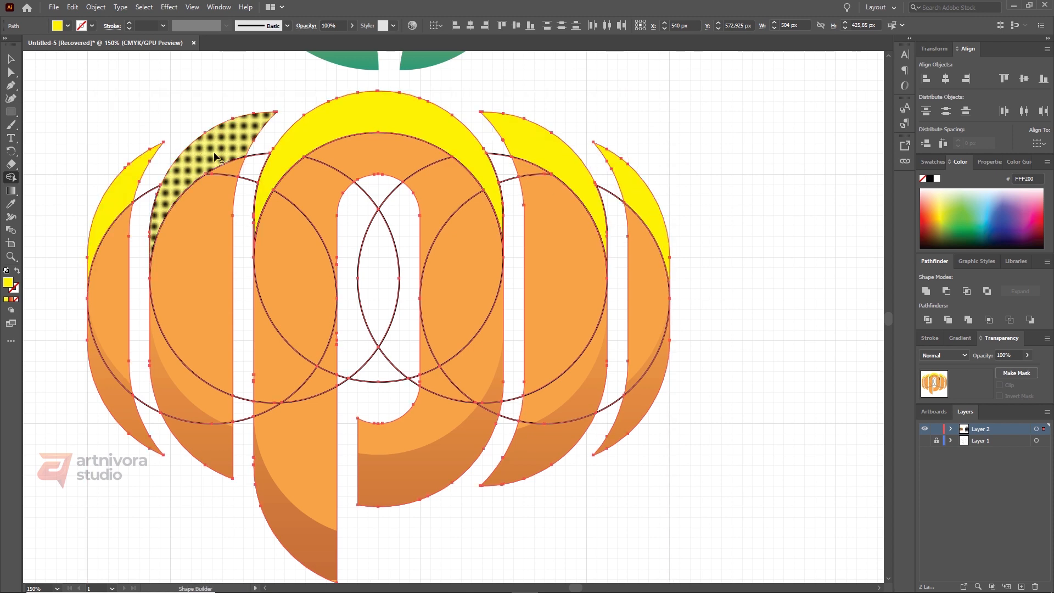
left_click(232, 139)
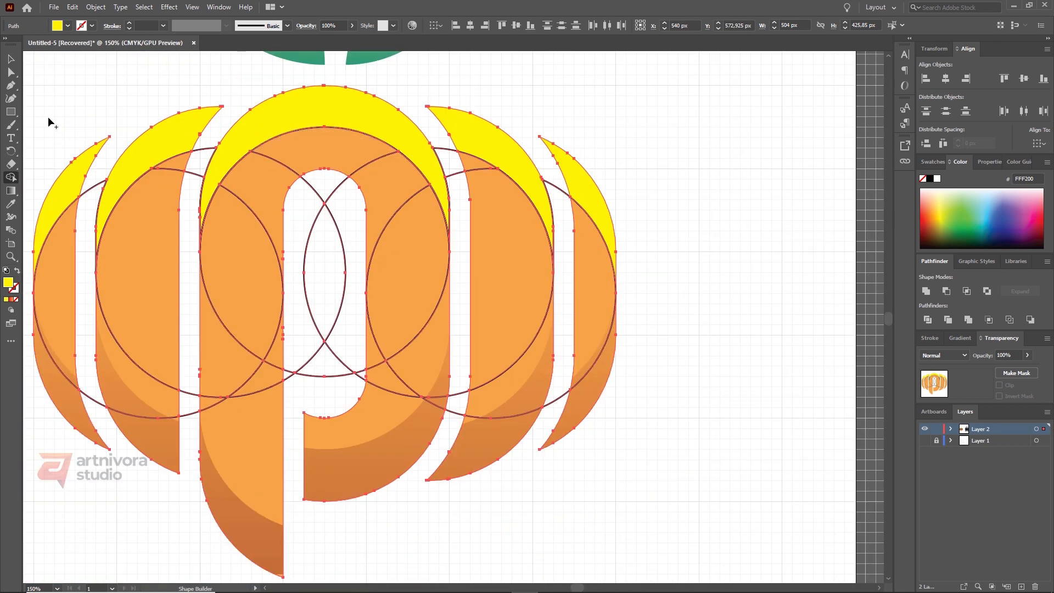
- Select all five yellow crescents and group them
left_click(11, 58)
left_click(184, 130)
left_click(74, 171, "shift")
left_click(295, 113, "shift")
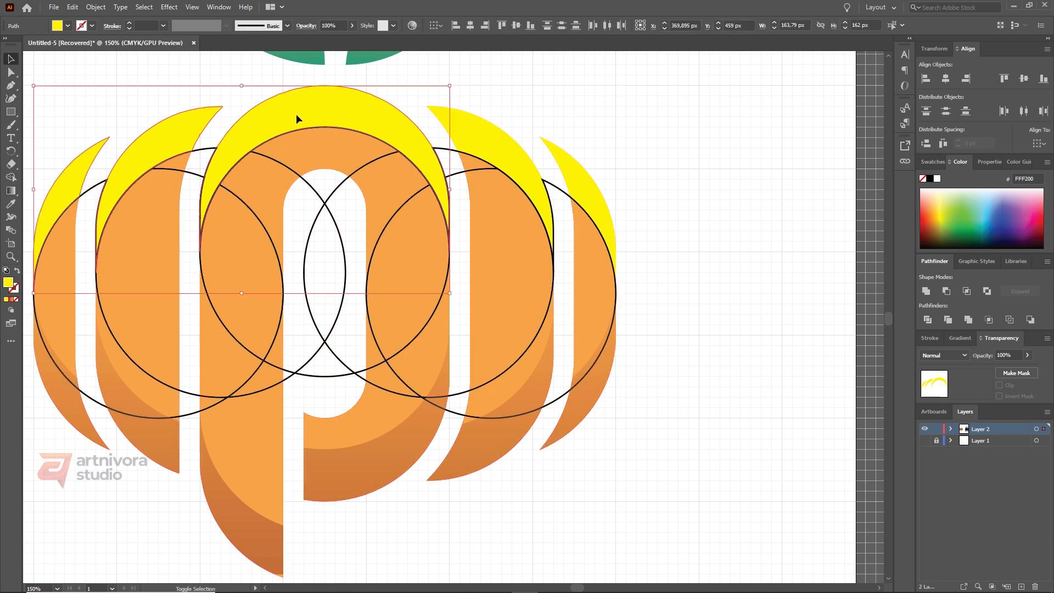
left_click(483, 142, "shift")
left_click_drag(600, 207, 575, 163)
key("ctrl+z")
left_click(614, 174)
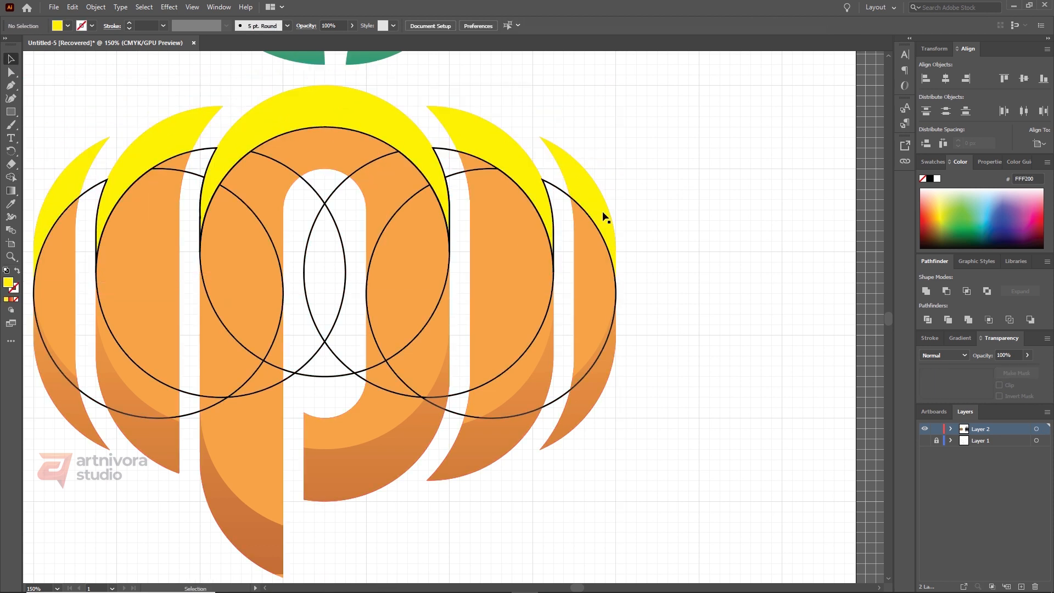
- Delete the leftover circle outlines and the flat orange body pieces, keeping the yellow crescents and the gradient body
left_click(338, 312)
key("Delete")
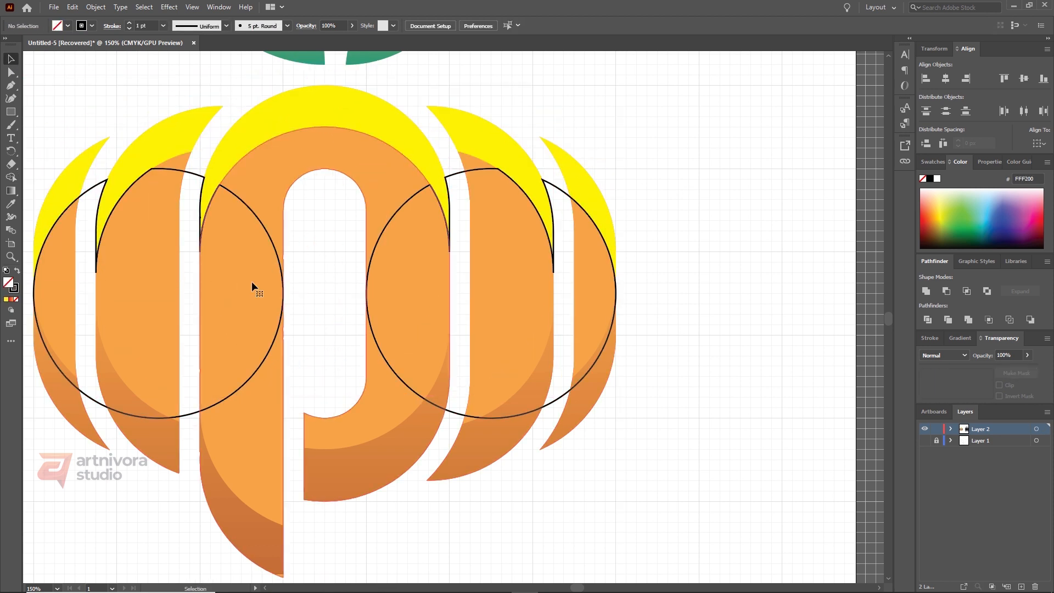
left_click(251, 281)
key("Delete")
left_click(152, 276)
key("Delete")
left_click(57, 281)
key("Delete")
left_click(267, 235)
left_click(290, 266)
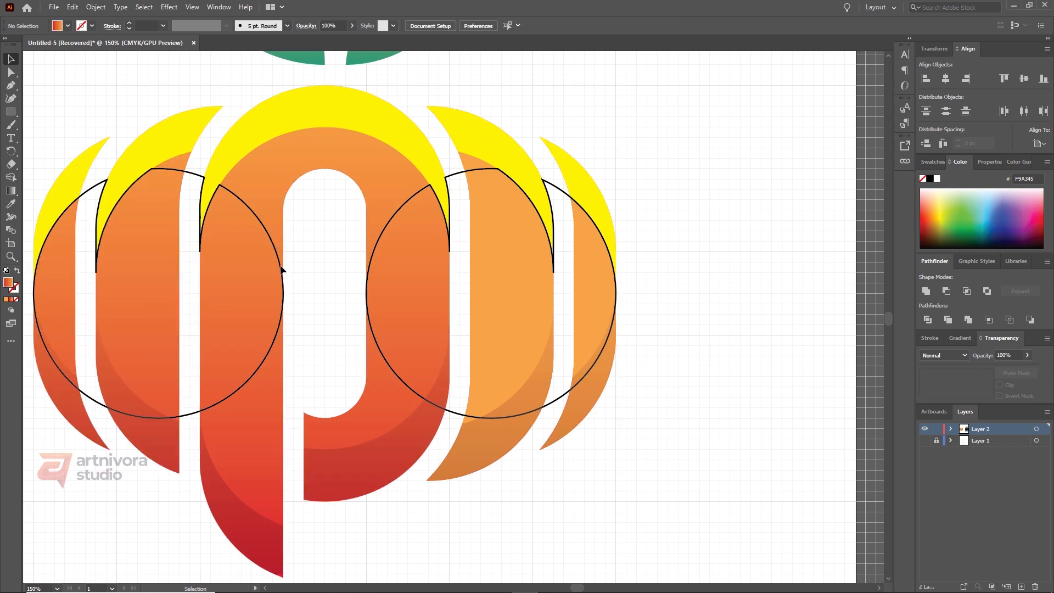
left_click(282, 271)
key("Delete")
left_click(400, 216)
key("Delete")
left_click(527, 273)
key("Delete")
- Recolor the yellow crescent group to pale yellow F7DF77
left_click(308, 121)
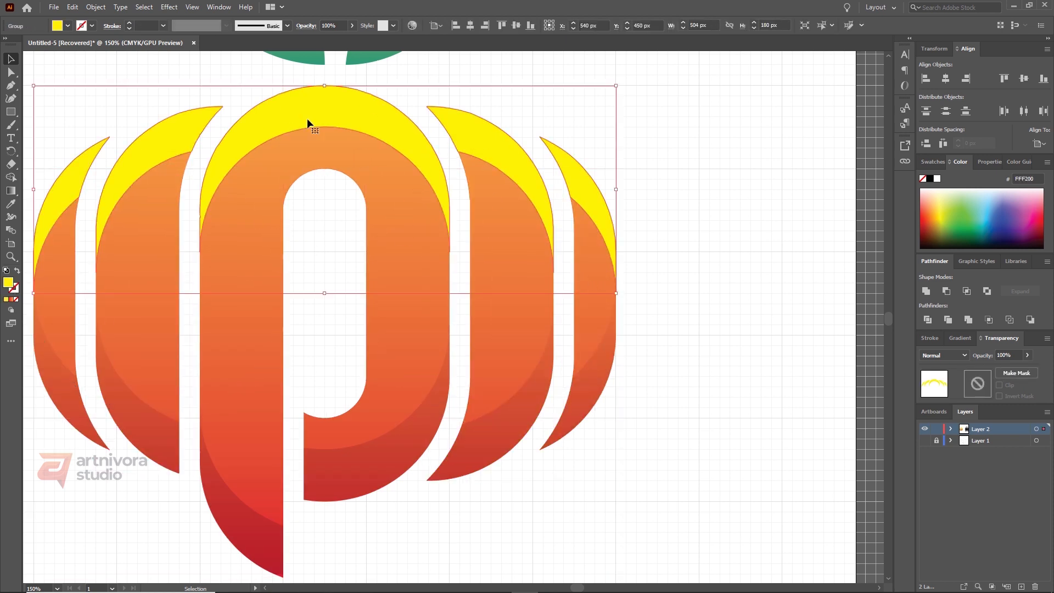
double_click(10, 287)
left_click_drag(736, 313, 736, 309)
left_click_drag(647, 189, 653, 196)
left_click(832, 192)
key("ctrl+minus")
key("ctrl+minus")
key("ctrl+minus")
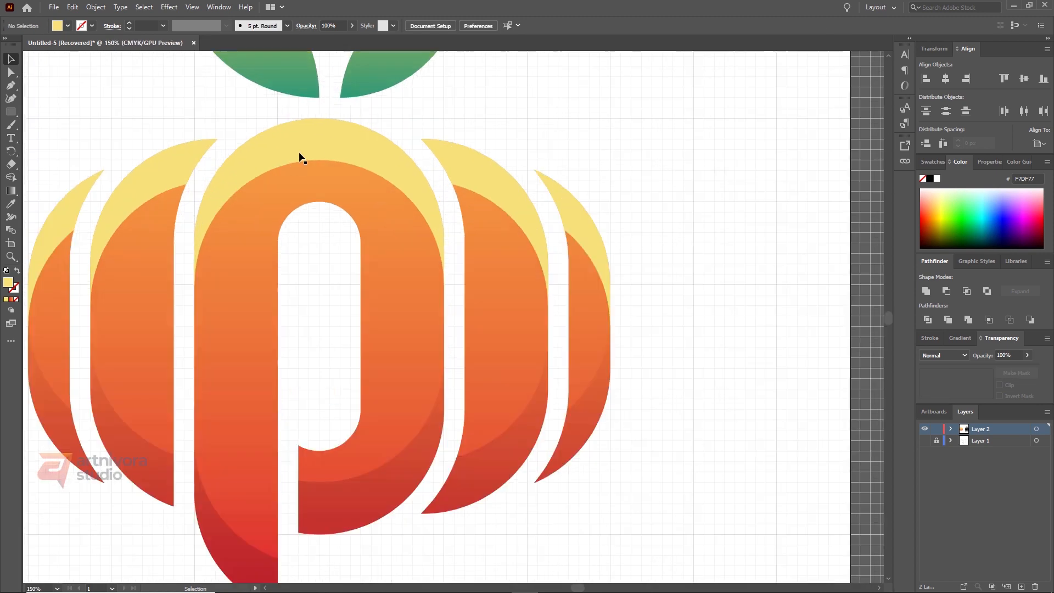
- Try pasting the copied fruit body into a new opacity mask on the pale yellow crescents and undo it
scroll(311, 149, "up", 2)
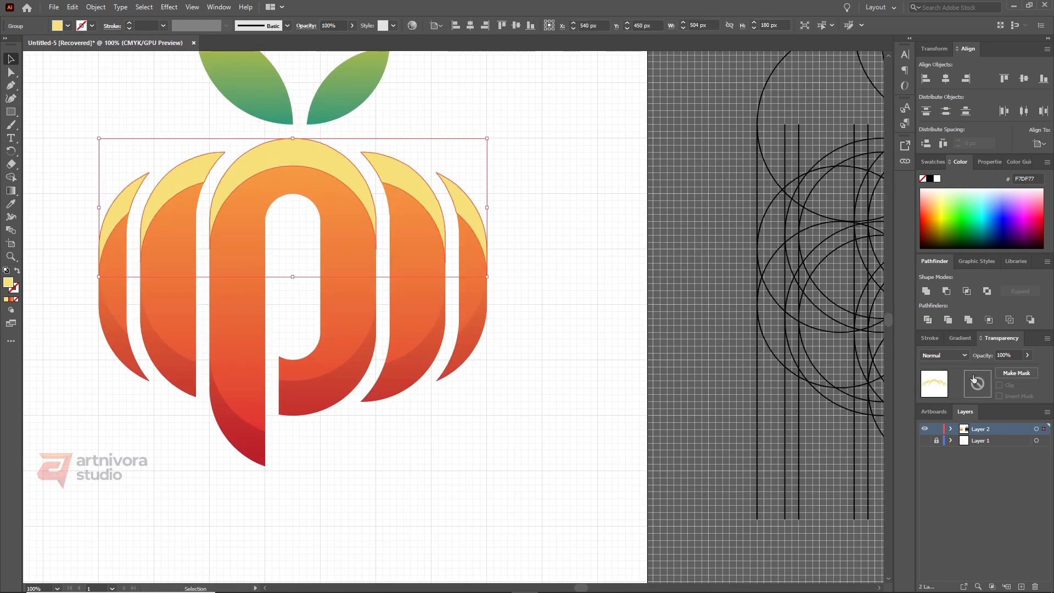
left_click(976, 381)
key("ctrl+v")
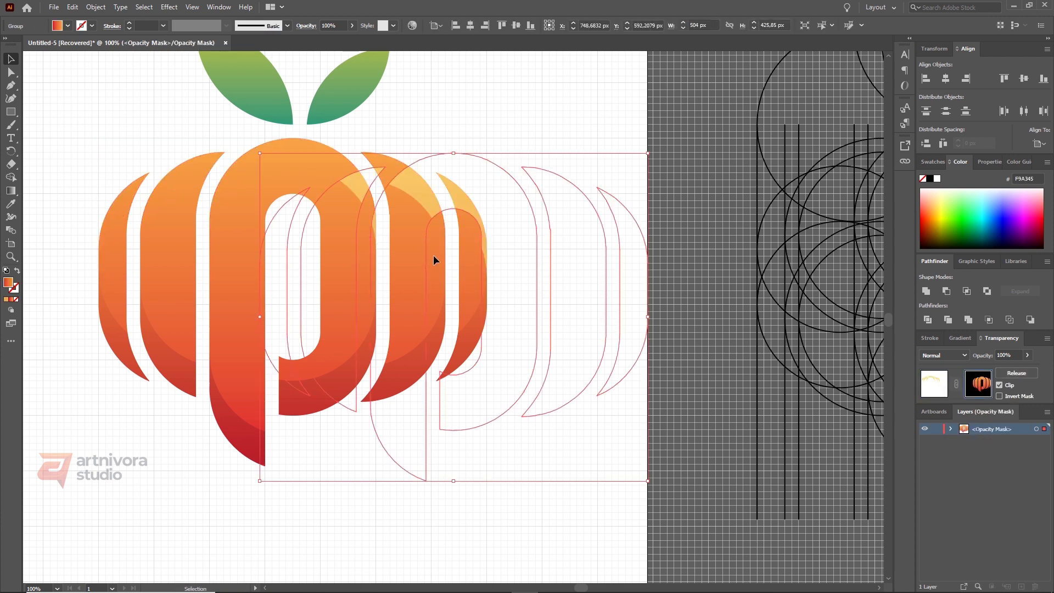
key("Delete")
key("ctrl+z")
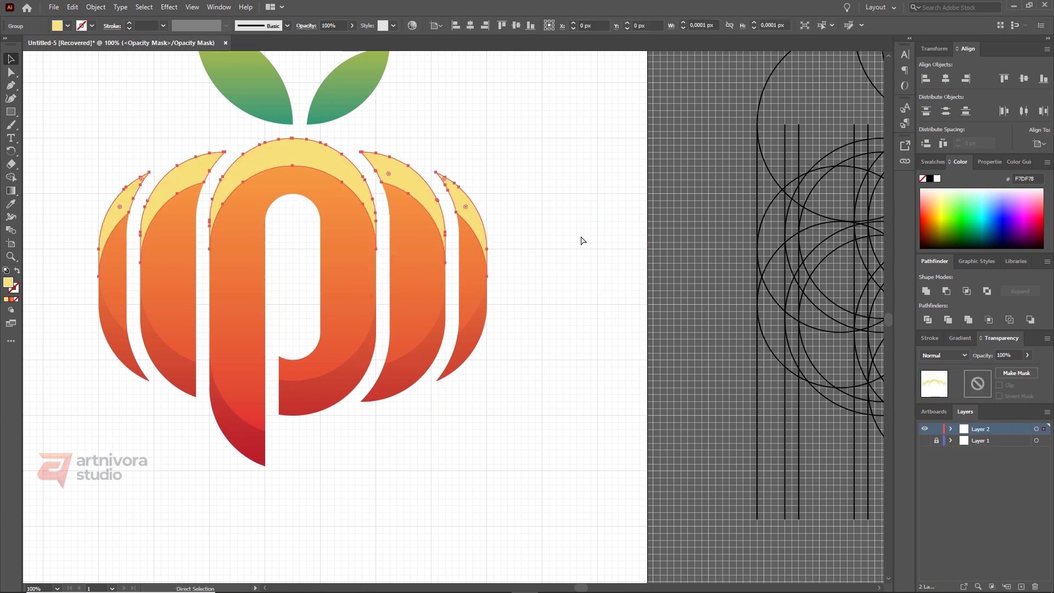
- Draw a rectangle about 567 by 252 px over the pale yellow crescents and narrow it to about 531 px wide
left_click(584, 240)
left_click_drag(66, 109, 501, 298)
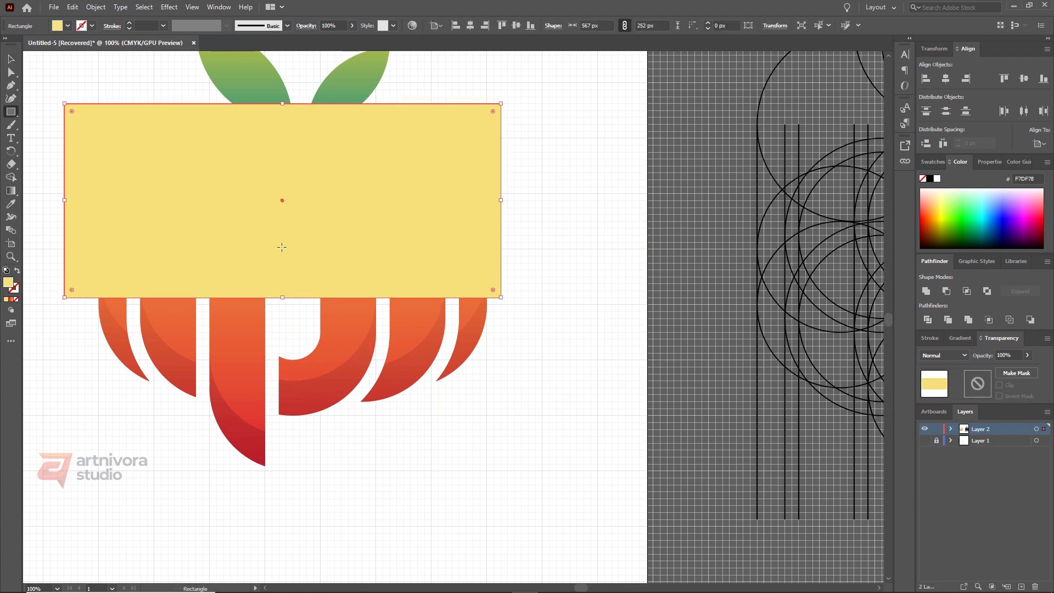
key("v")
left_click_drag(65, 201, 98, 202)
- Fill the rectangle with a linear gradient from black to white and ready the Gradient tool on it
left_click(960, 337)
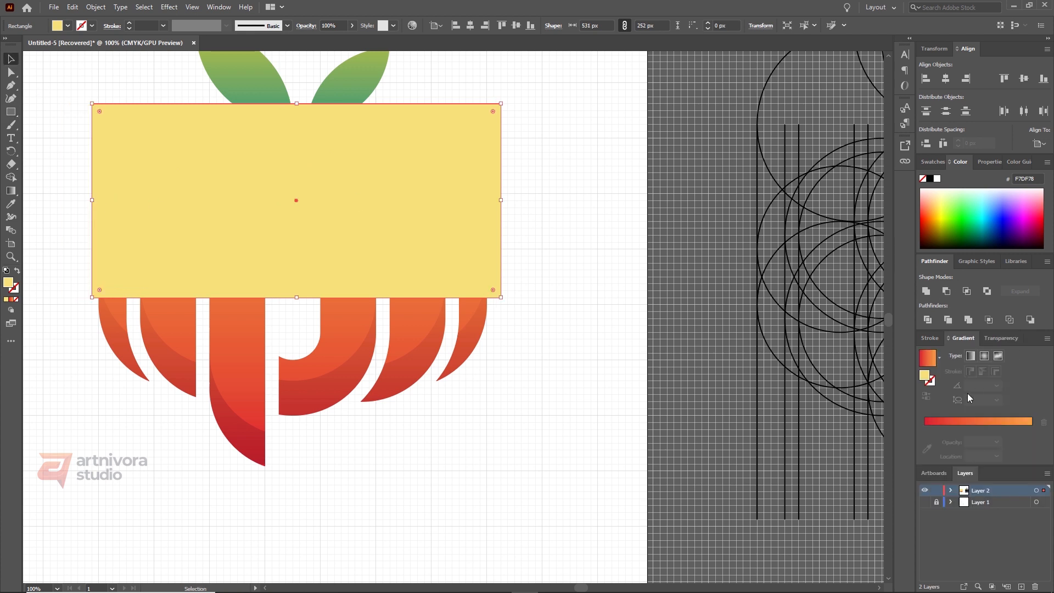
left_click(974, 372)
double_click(925, 441)
left_click(908, 538)
double_click(1031, 442)
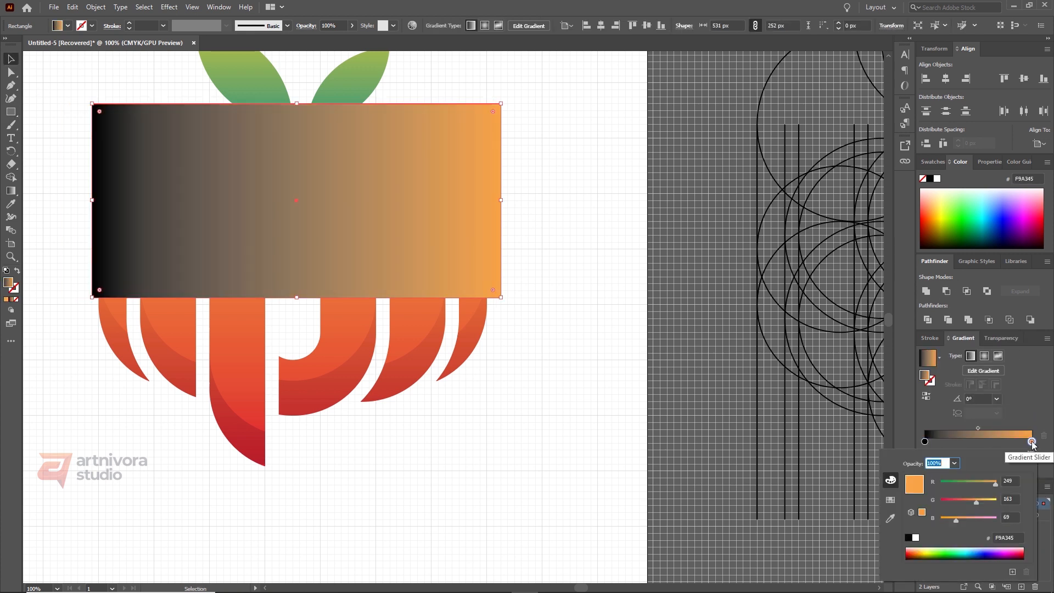
left_click(915, 537)
key("Escape")
key("g")
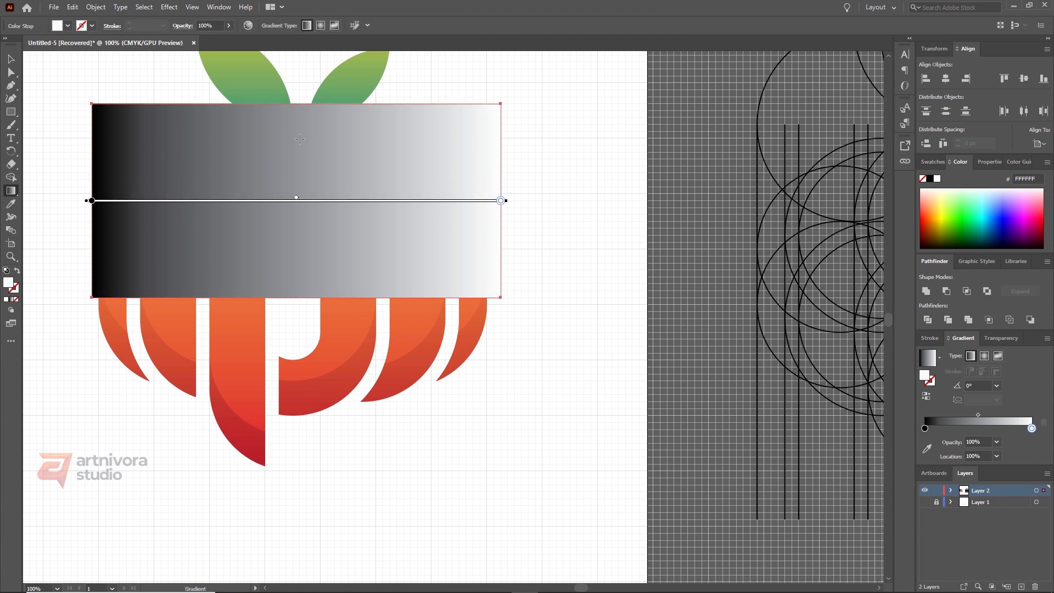
- Run the rectangle's black-to-white gradient vertically, from black at the top to white at the bottom, and cut the rectangle
left_click_drag(296, 113, 296, 294)
left_click_drag(300, 68, 300, 307)
key("v")
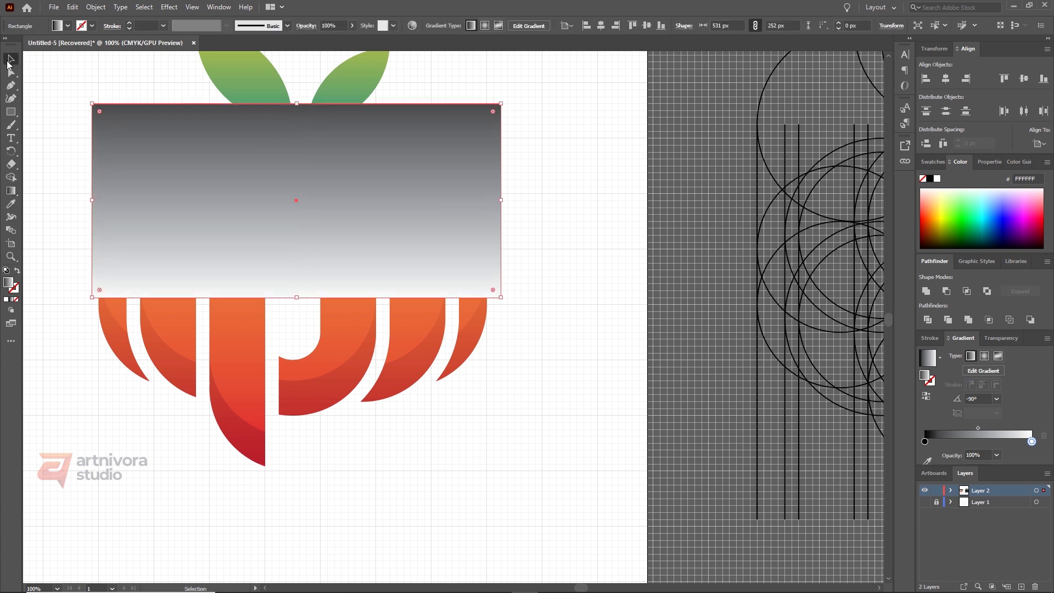
key("Delete")
- Make an opacity mask on the pale yellow crescent group, paste the gradient rectangle into it and align it over the crescents
left_click(423, 189)
left_click(1001, 338)
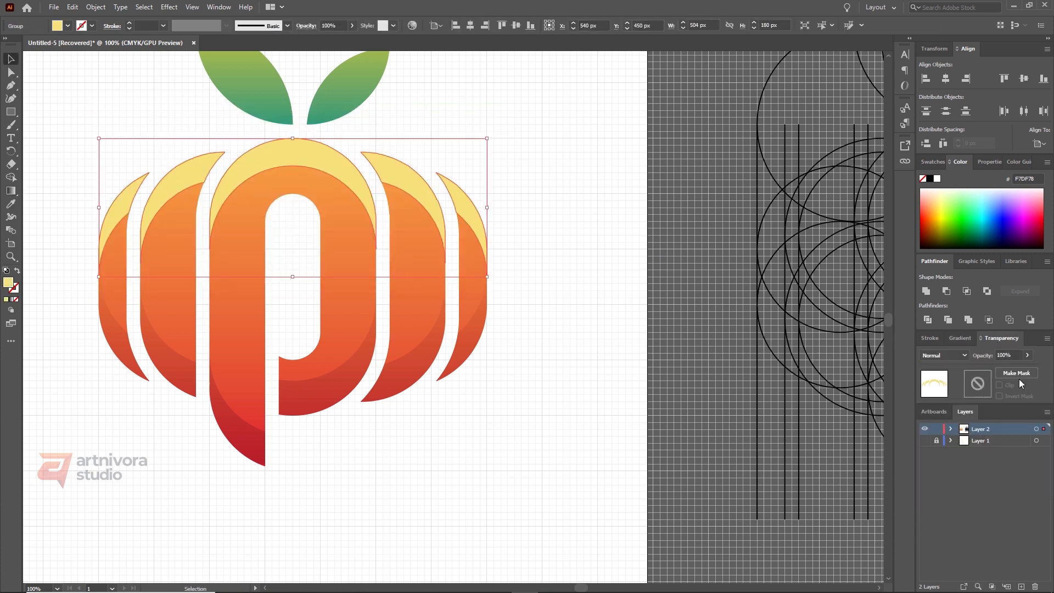
left_click(1016, 375)
key("ctrl+v")
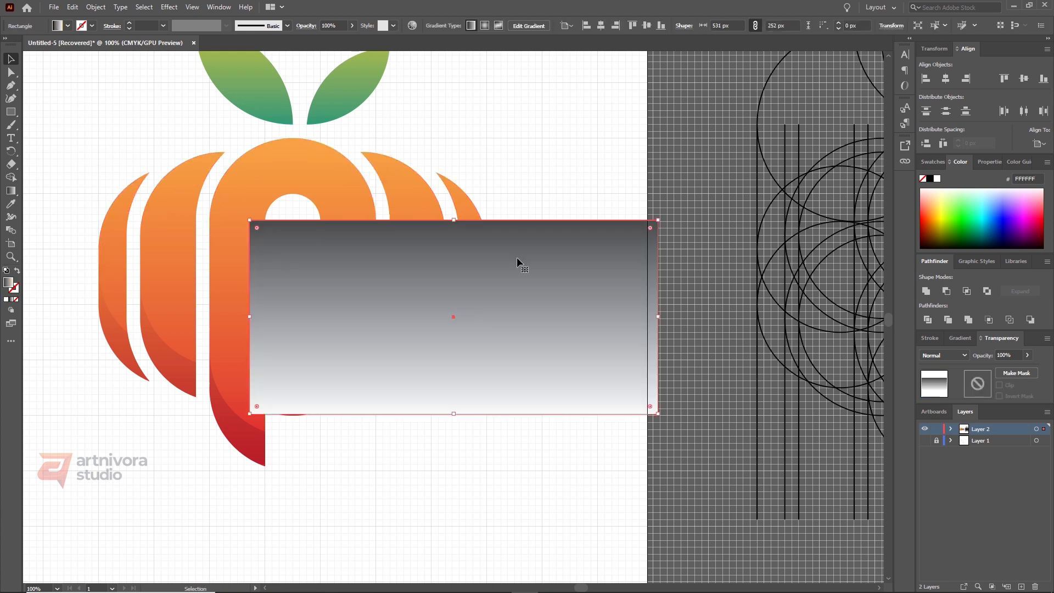
key("ctrl+z")
left_click(978, 384)
key("ctrl+v")
left_click_drag(572, 295, 416, 179)
- Redraw the mask gradient vertically from white above the crescents to black below them, fading the highlights toward their lower ends
left_click(16, 191)
left_click_drag(309, 65, 309, 235)
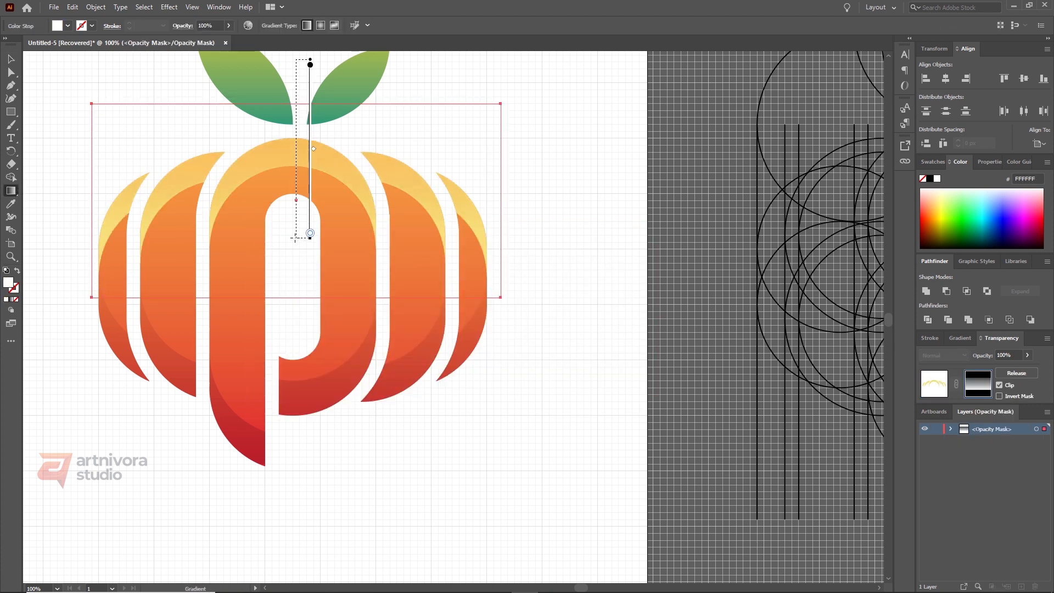
left_click_drag(288, 121, 287, 286)
left_click_drag(287, 221, 308, 137)
left_click_drag(299, 329, 312, 119)
left_click(11, 59)
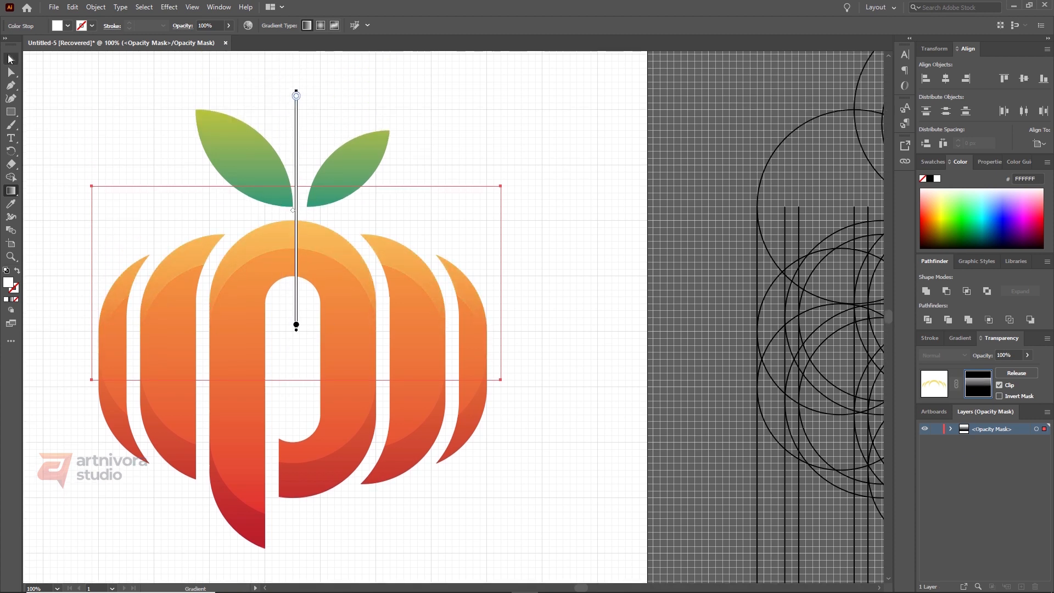
- Leave the highlight's opacity mask, return to the normal artwork and deselect everything
left_click(357, 169)
scroll(357, 170, "down", 3)
scroll(360, 215, "up", 1)
scroll(445, 166, "down", 1)
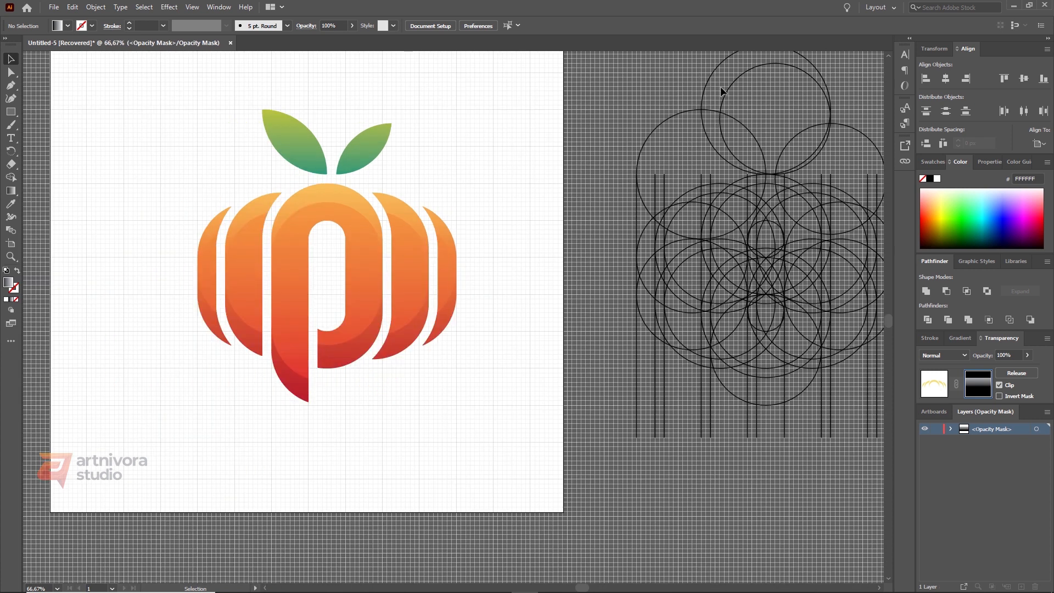
left_click(939, 394)
left_click(730, 93)
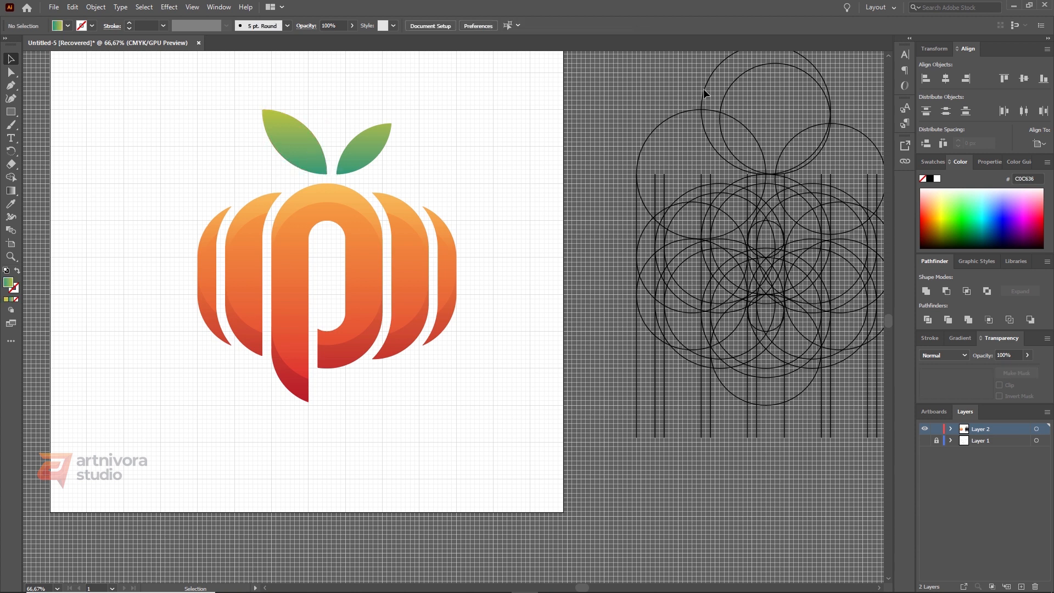
- Copy the two overlapping circles at the top of the construction drawing onto the leaves
left_click(703, 89)
left_click(816, 83, "shift")
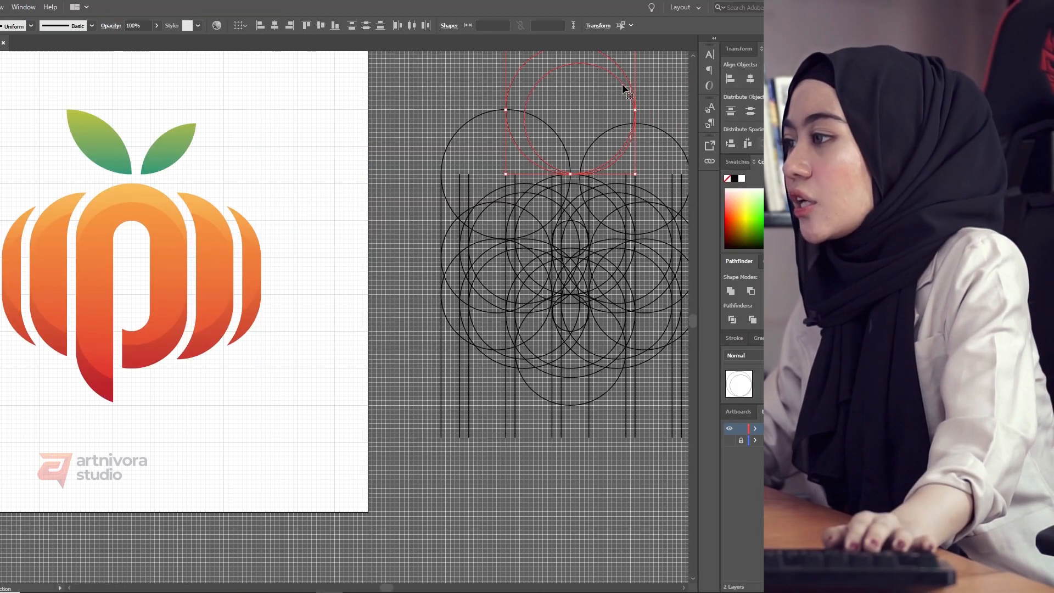
left_click_drag(623, 86, 183, 117, "alt")
scroll(102, 112, "up", 2)
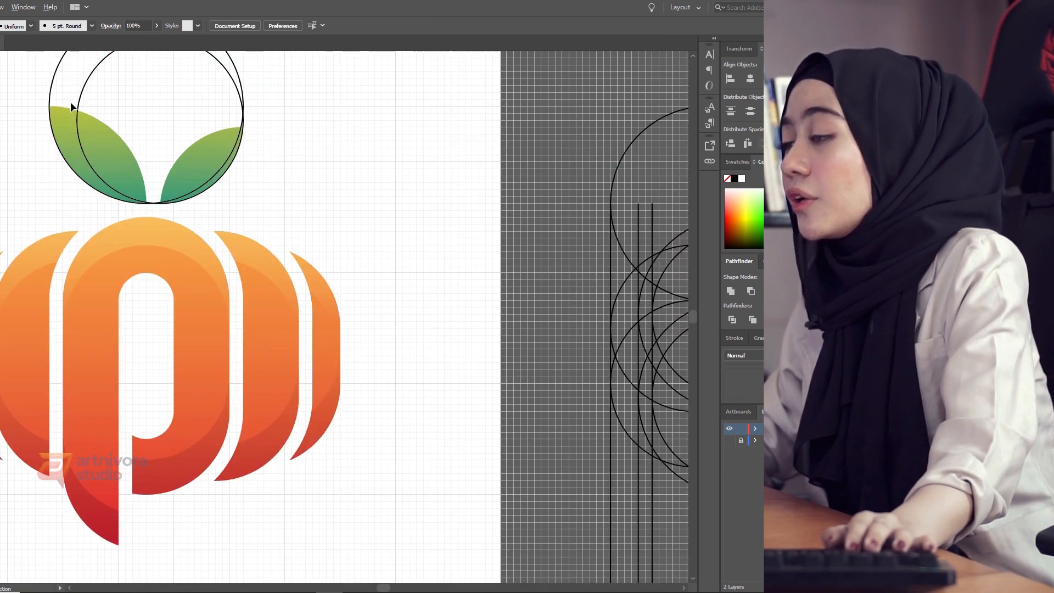
scroll(78, 108, "up", 2)
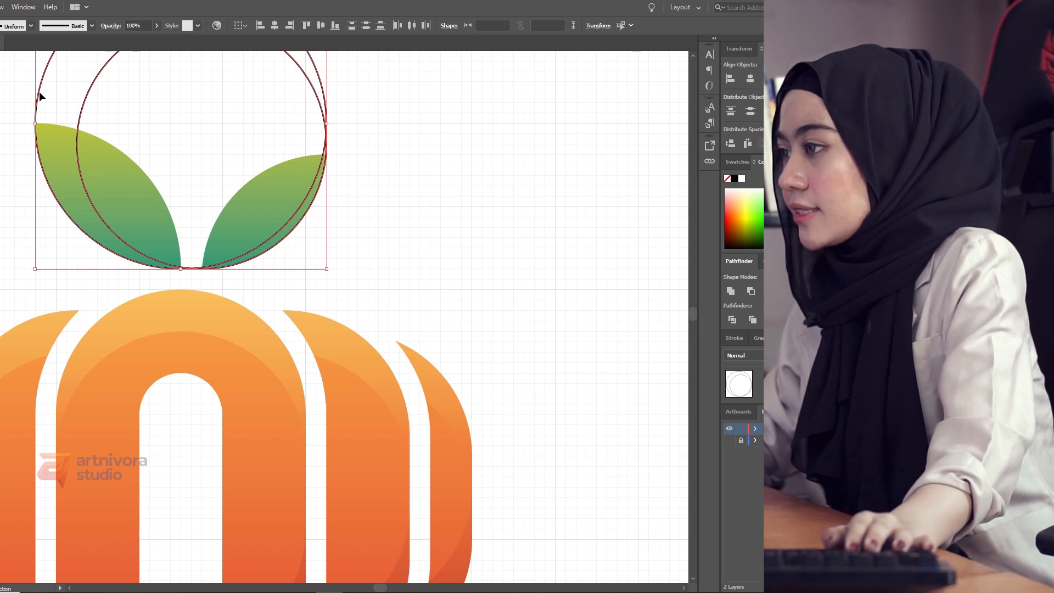
- Raise the two copied circles slightly so their lower arcs cut across the lower part of both leaves
left_click_drag(39, 91, 39, 116)
scroll(40, 77, "up", 2)
left_click_drag(234, 120, 234, 120)
scroll(295, 147, "down", 2)
left_click(336, 189)
scroll(323, 215, "up", 3)
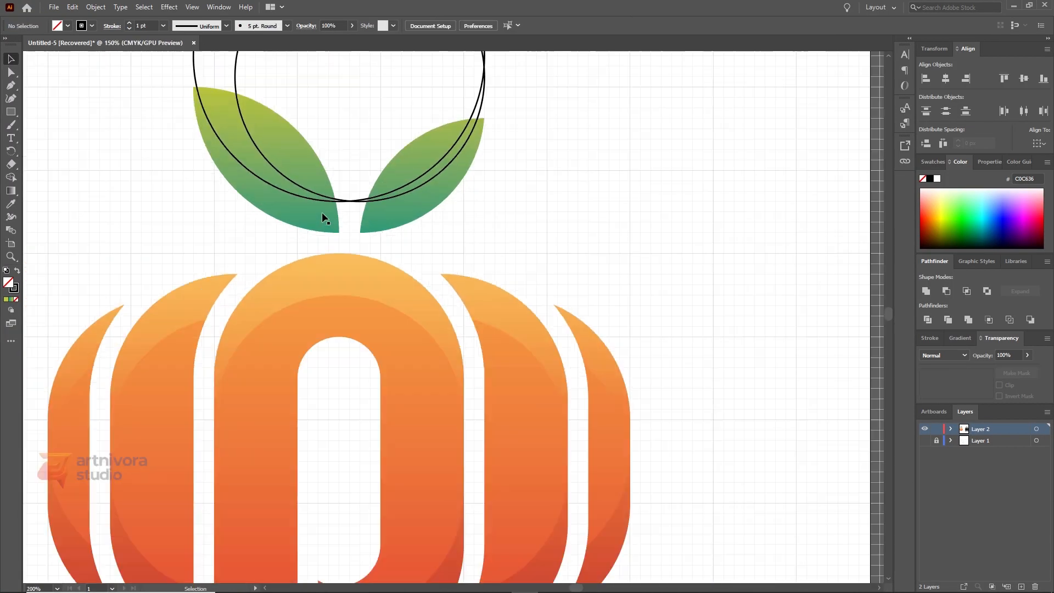
scroll(294, 197, "down", 1)
- Duplicate both leaves in place and give the copies a flat yellow-green fill
left_click(245, 202)
left_click(396, 220, "shift")
key("ctrl+c")
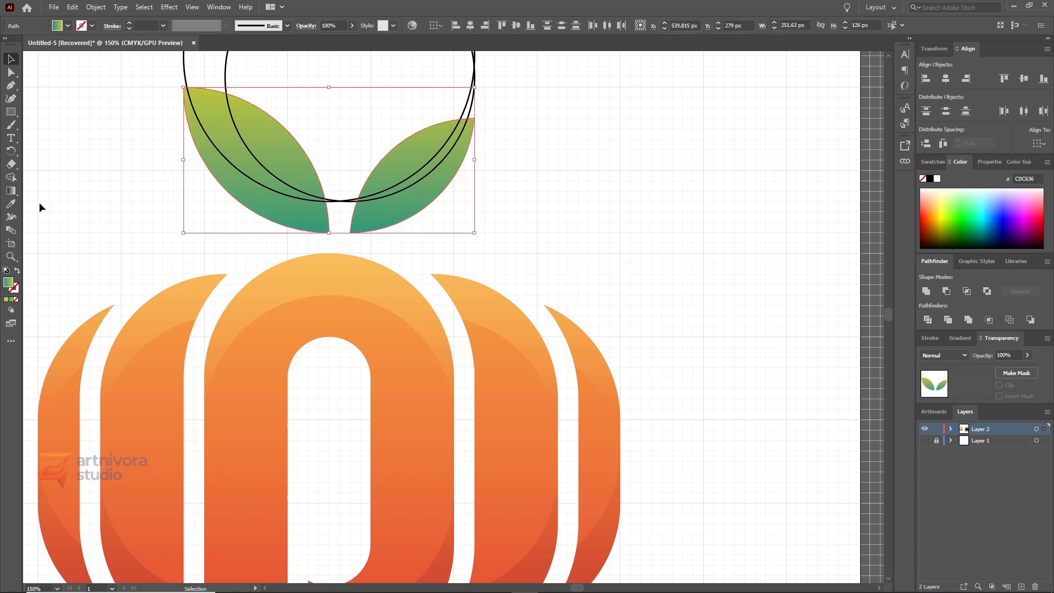
left_click(6, 299)
- Use the Shape Builder on the circles and leaf copies to form dark green 006838 crescents along the leaves' lower edges
left_click_drag(170, 68, 242, 80)
left_click(305, 221, "shift")
left_click(367, 226, "shift")
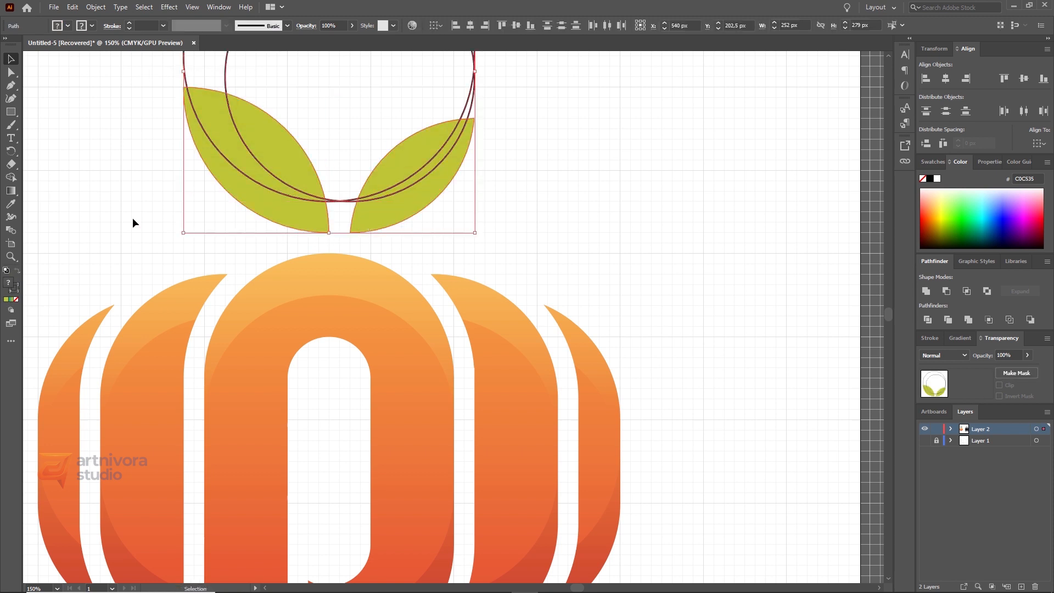
key("shift+m")
left_click(68, 25)
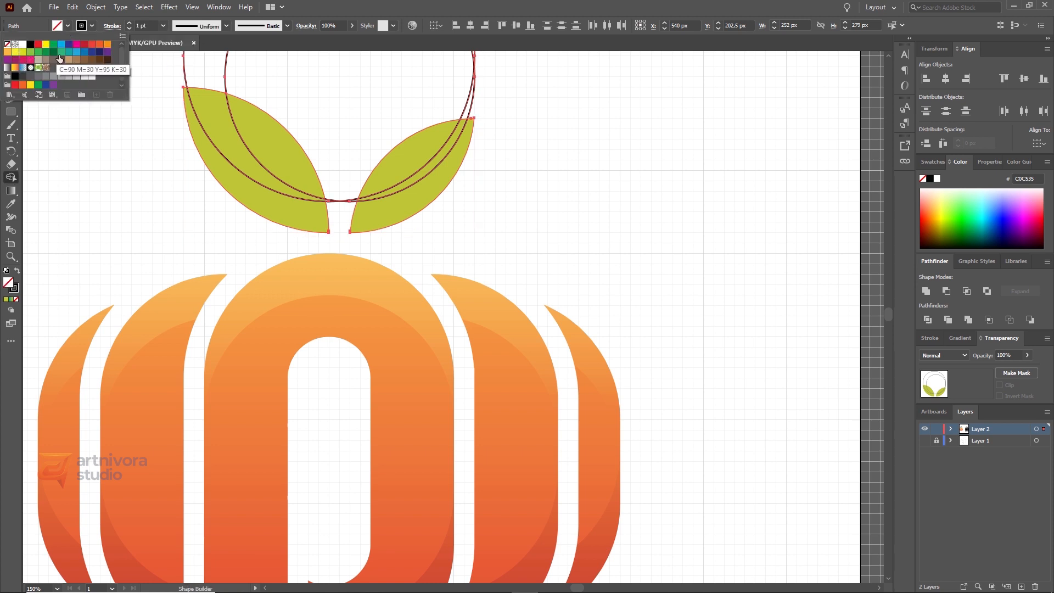
left_click(59, 58)
left_click(67, 25)
left_click(274, 213)
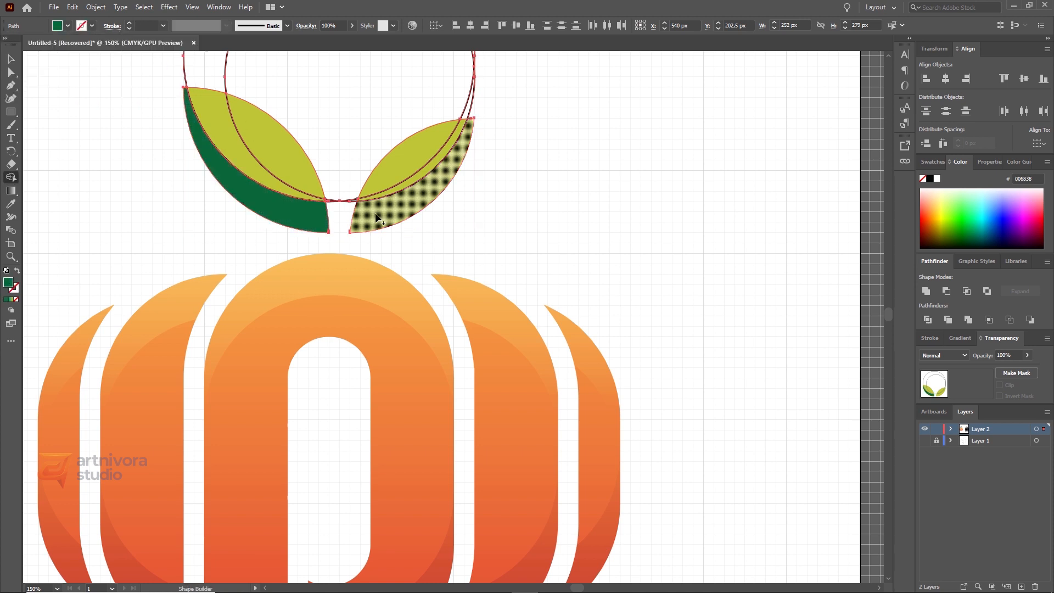
left_click(379, 217)
- Delete the copied circles and the leftover flat yellow-green leaf pieces around the dark green crescents
key("v")
left_click_drag(167, 64, 254, 73)
key("Delete")
left_click(274, 145)
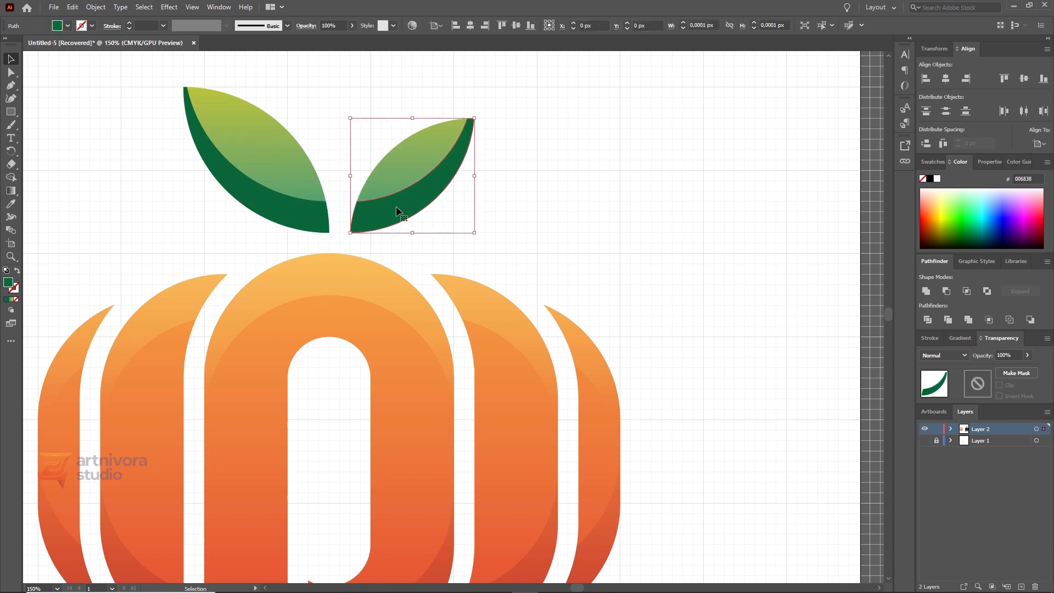
left_click(223, 199, "shift")
left_click(137, 159)
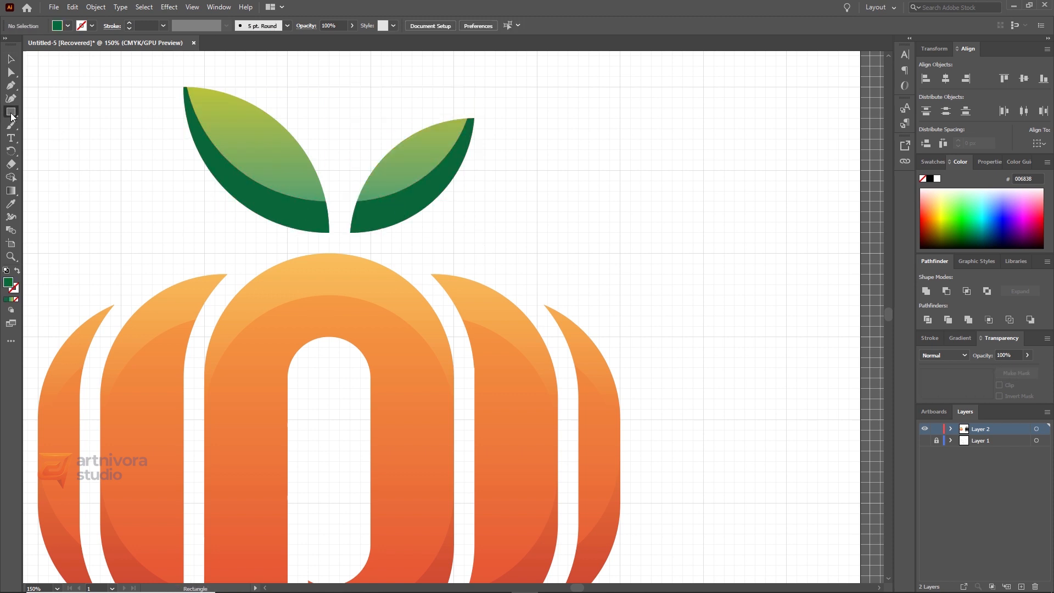
- Draw a rectangle about 261 by 144 px covering both leaves
left_click(11, 112)
mouse_move(174, 88)
left_mouse_down()
mouse_move(503, 253)
mouse_move(475, 253)
left_mouse_up()
left_click(12, 59)
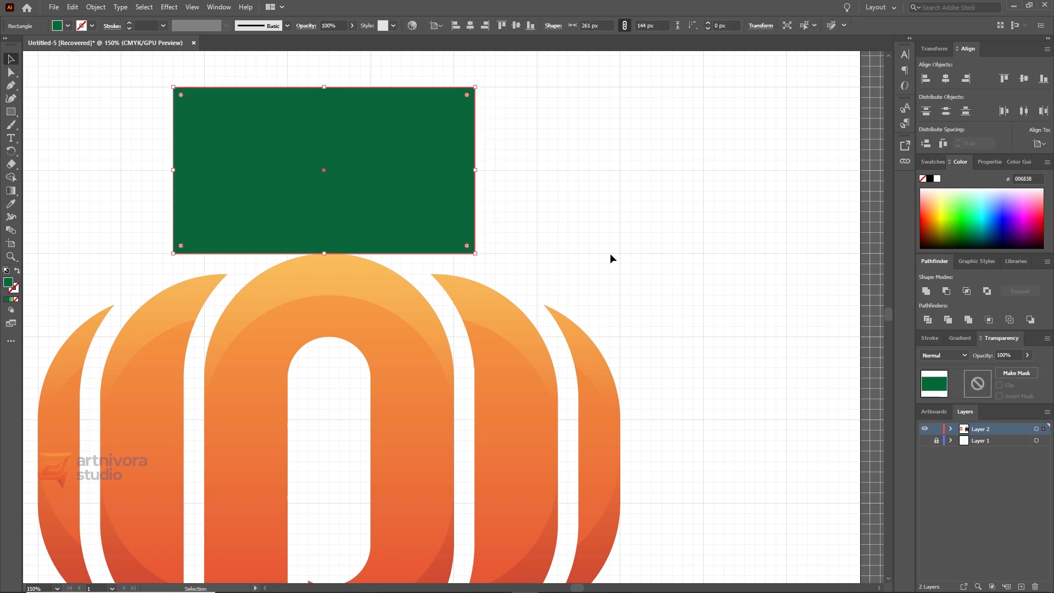
- Fill the rectangle over the leaves with a linear gradient from black to white
left_click(961, 339)
left_click(971, 357)
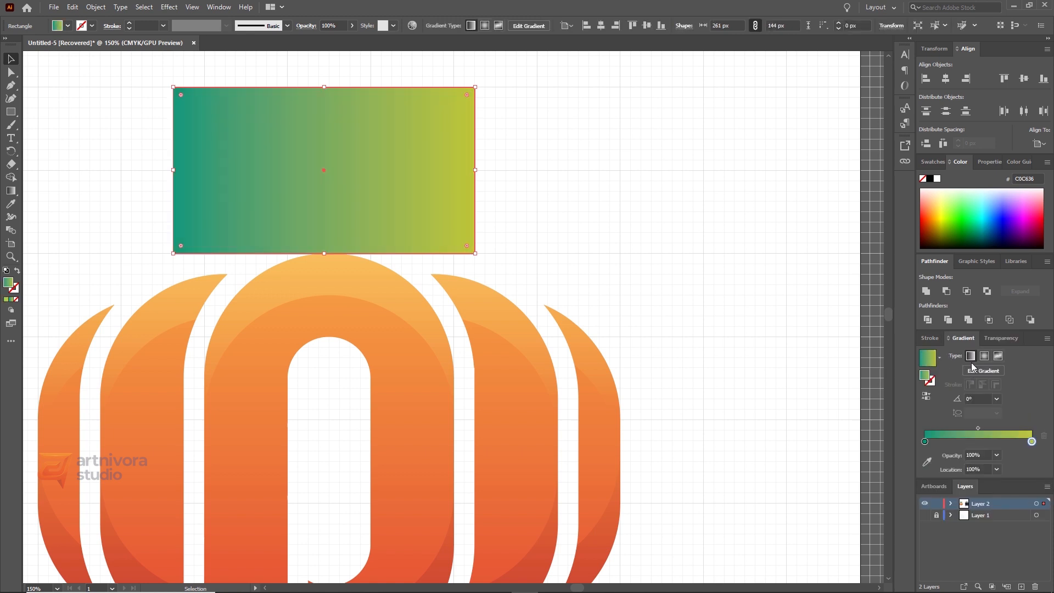
double_click(925, 442)
left_click(909, 538)
double_click(1031, 442)
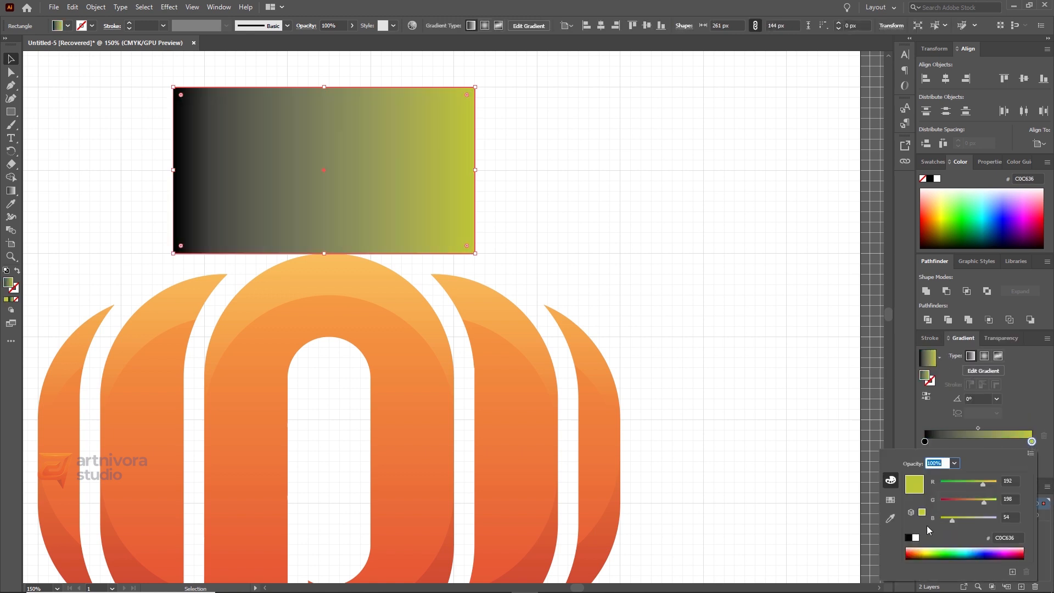
left_click(916, 538)
- Turn the gradient of the rectangle over the leaves vertical and cut the rectangle
left_click(11, 192)
left_click_drag(317, 237, 327, 377)
key("v")
key("Delete")
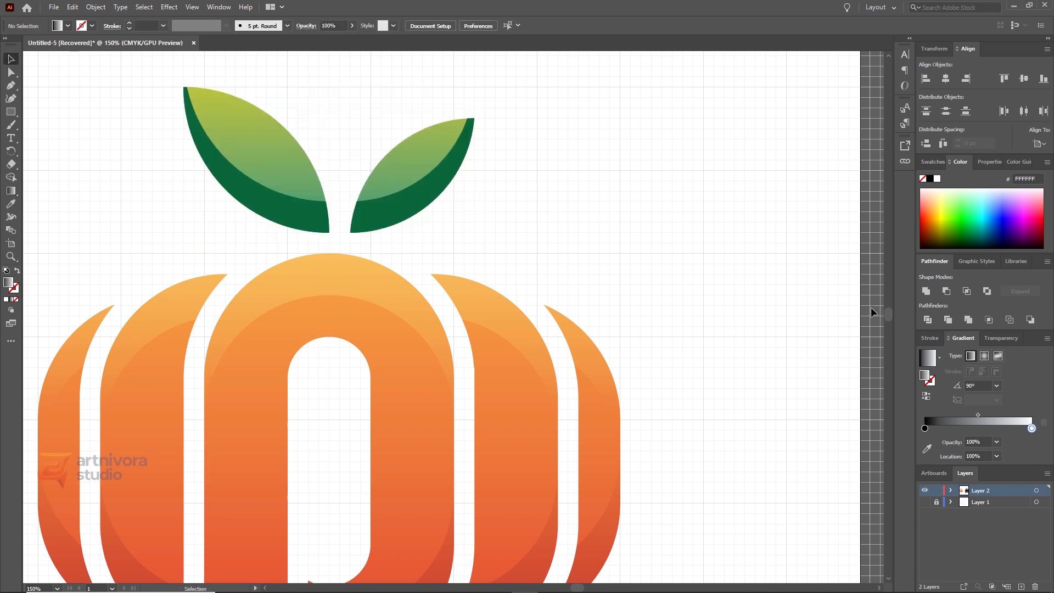
- Make an opacity mask on the two dark green leaf crescents, paste the gradient rectangle into it and place it over the leaves
left_click(391, 224)
key("ctrl+a")
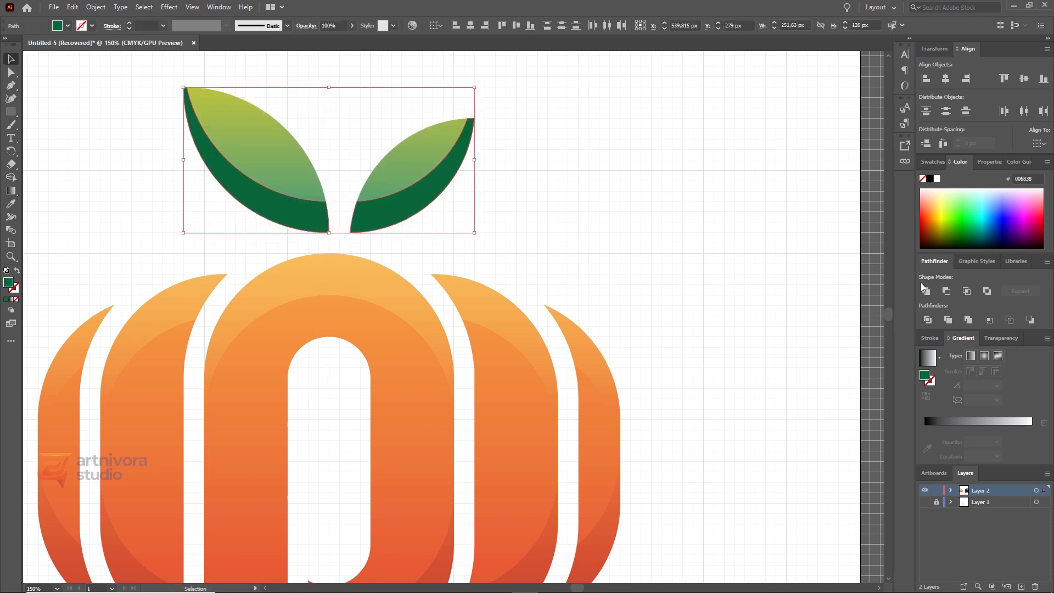
left_click(1001, 338)
left_click(1016, 373)
left_click(978, 384)
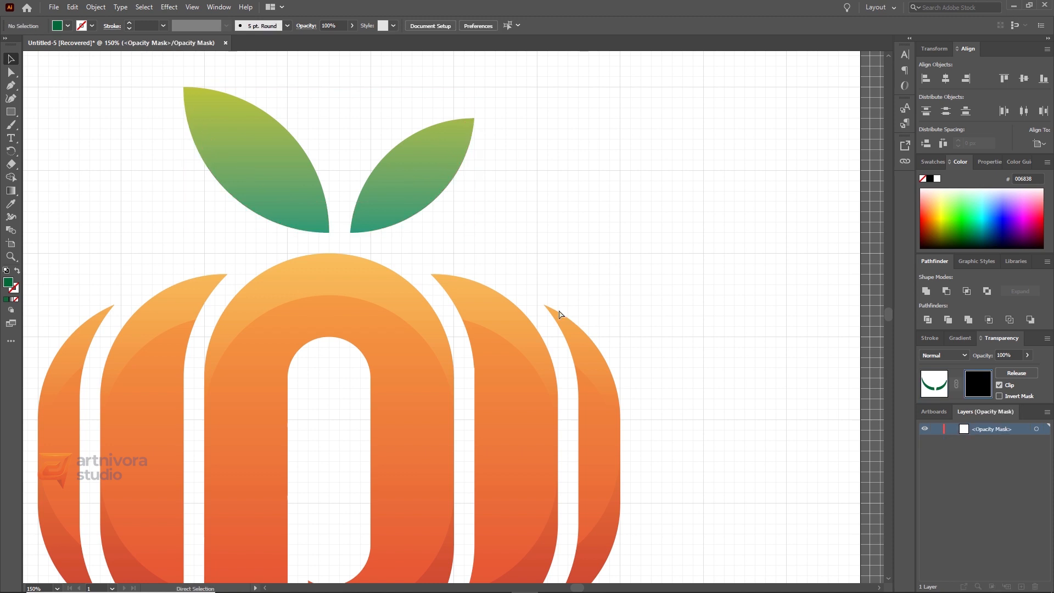
key("ctrl+v")
left_click_drag(513, 234, 400, 79)
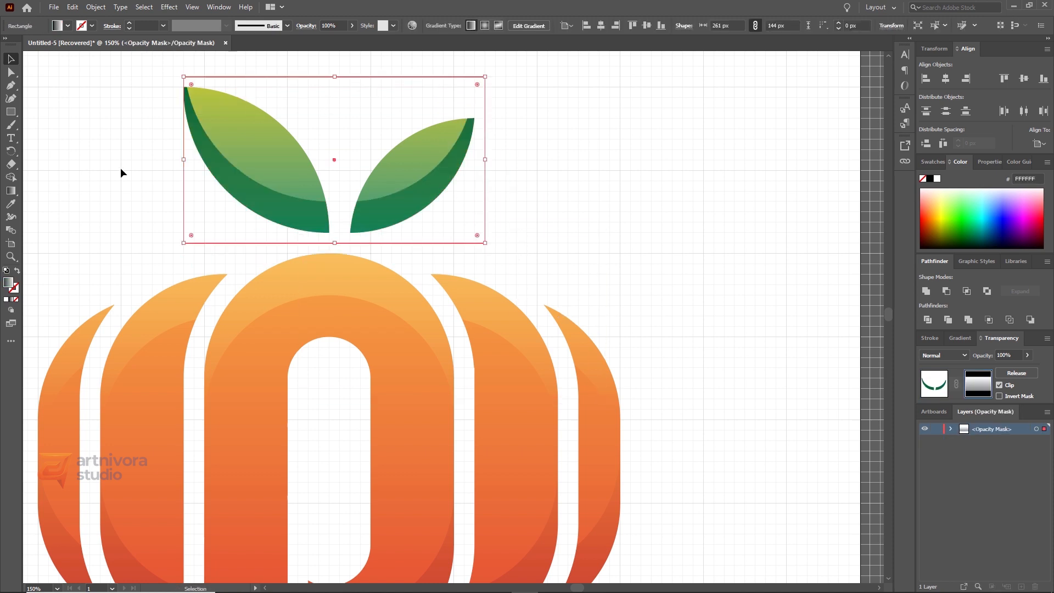
- Redraw the leaf mask's gradient vertically from black near the leaves to white far below them, softening the dark green shadows
left_click(965, 342)
key("g")
left_click_drag(353, 363, 351, 135)
left_click_drag(334, 73, 333, 254)
left_click_drag(344, 134, 346, 442)
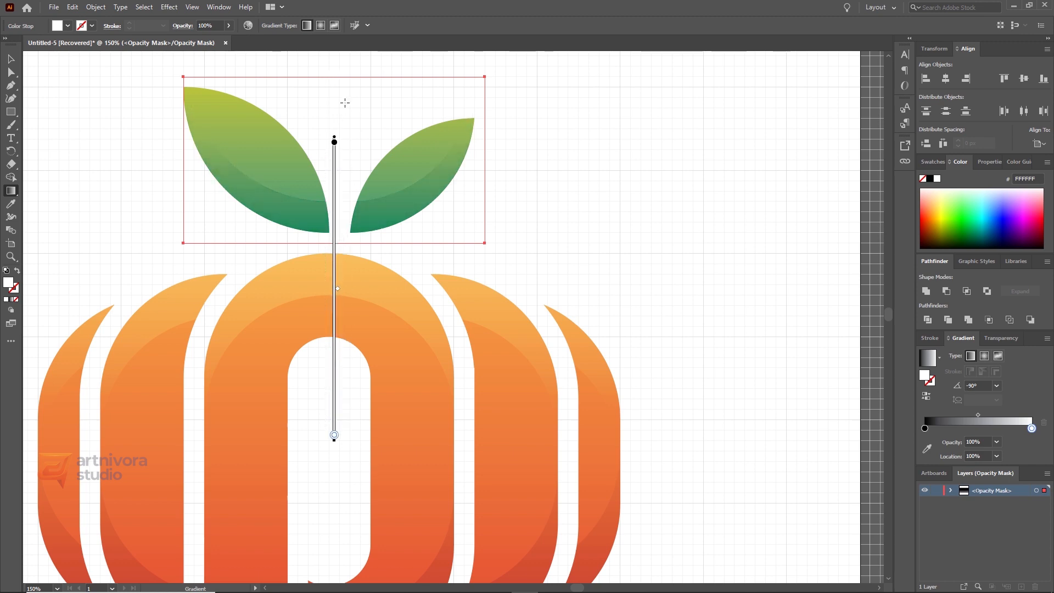
left_click_drag(337, 80, 352, 519)
key("v")
left_click(332, 275)
- Hide the document grid
scroll(335, 160, "down", 5)
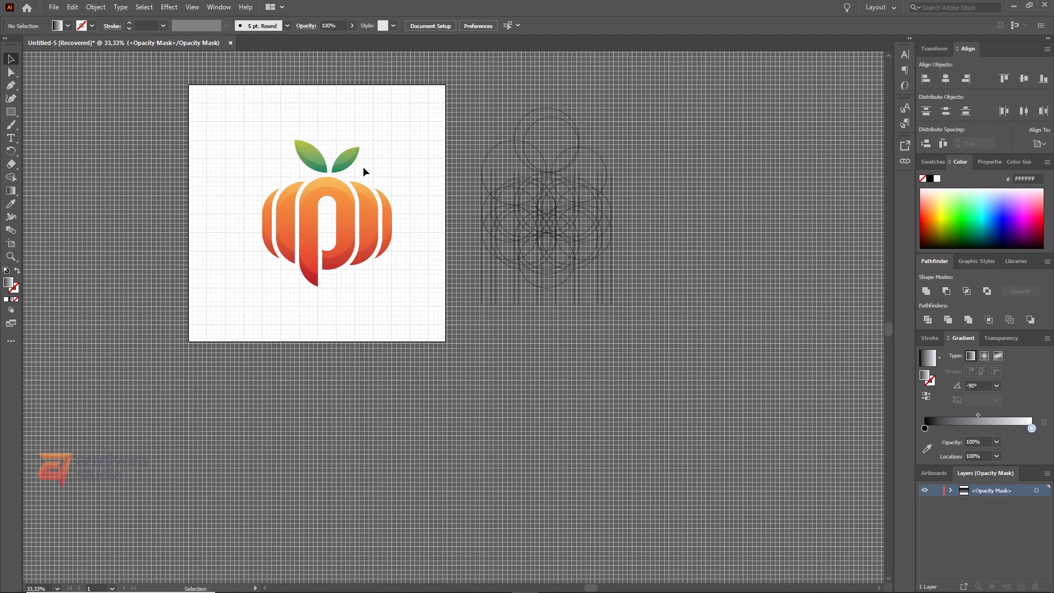
scroll(379, 169, "up", 2)
scroll(368, 153, "down", 2)
scroll(361, 150, "up", 2)
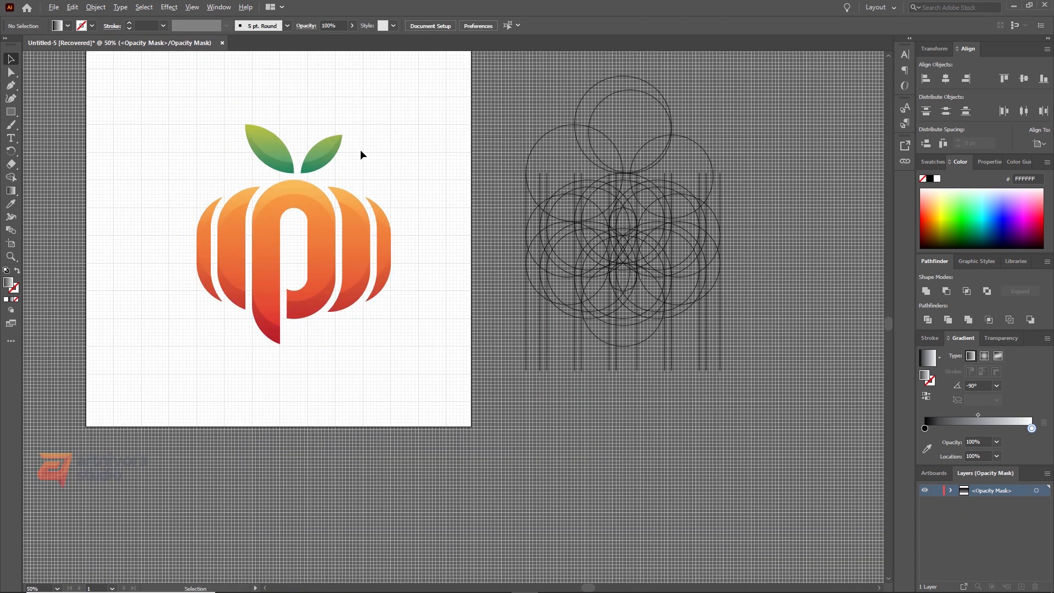
left_click(211, 7)
mouse_move(192, 7)
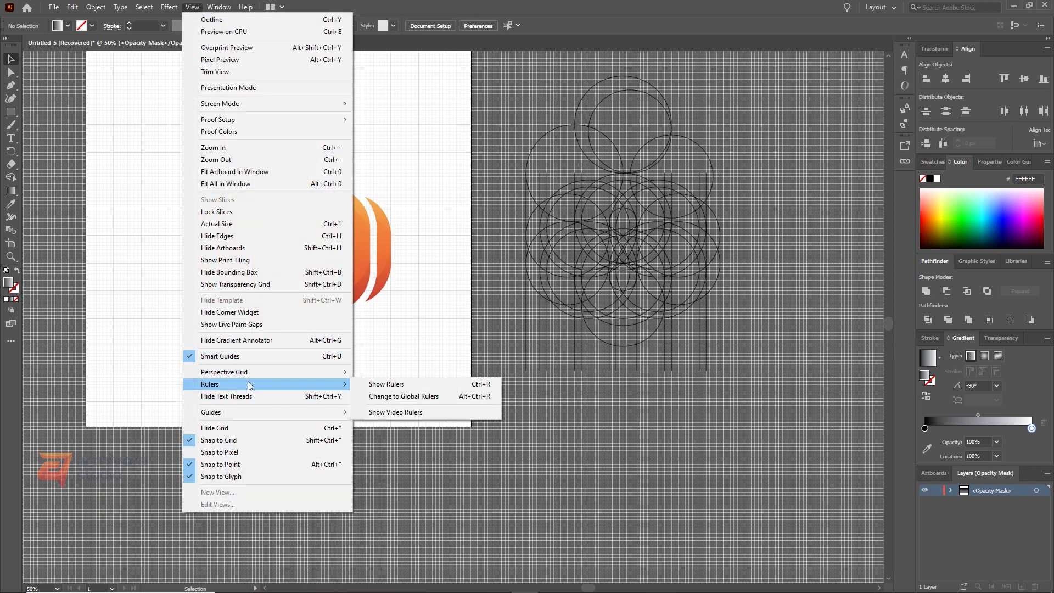
left_click(241, 428)
- Leave the leaf shadow's opacity mask and return to editing the normal artwork
scroll(286, 151, "down", 2)
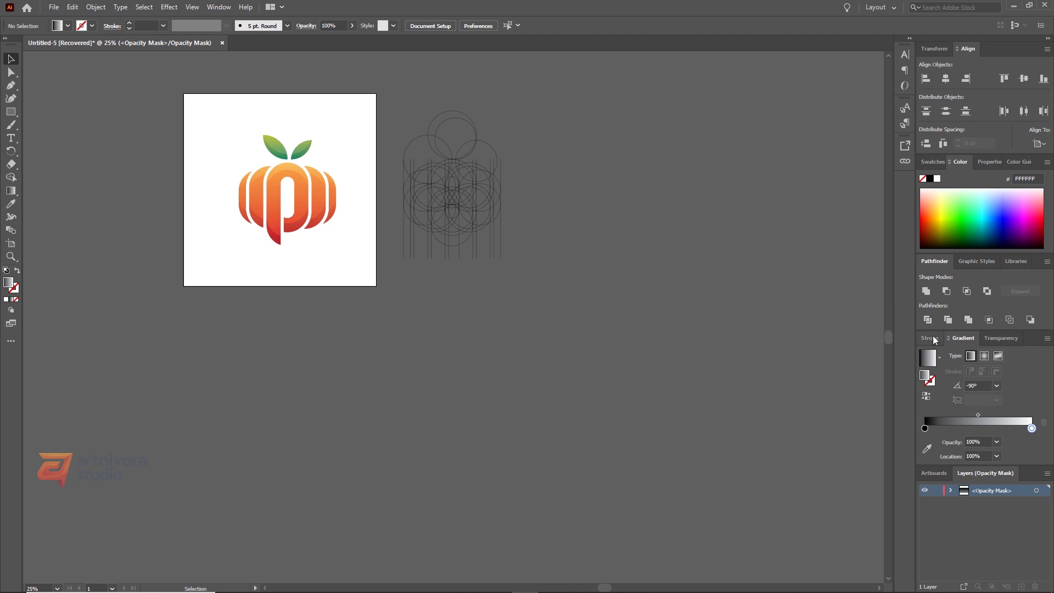
left_click(1002, 339)
left_click(934, 384)
left_click(830, 370)
- Move the circle-and-line construction drawing farther away from the artboard
scroll(378, 116, "up", 1)
left_click(474, 209)
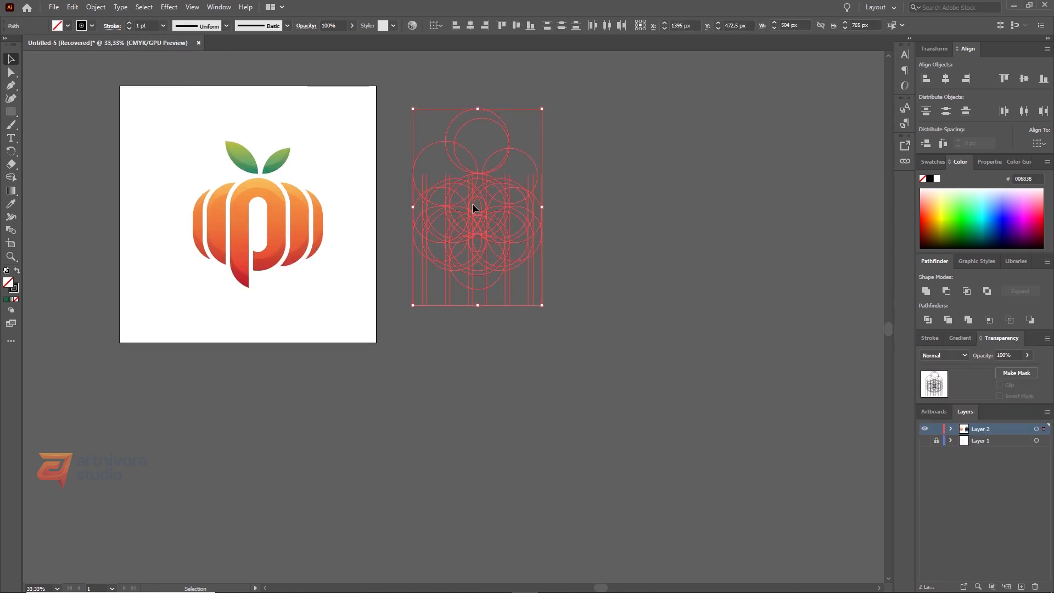
left_click_drag(475, 209, 659, 209)
left_click(471, 203)
- Group all parts of the logo and center the group horizontally and vertically on the artboard
scroll(471, 197, "down", 2)
scroll(384, 189, "up", 3)
key("a")
left_click_drag(185, 99, 489, 337)
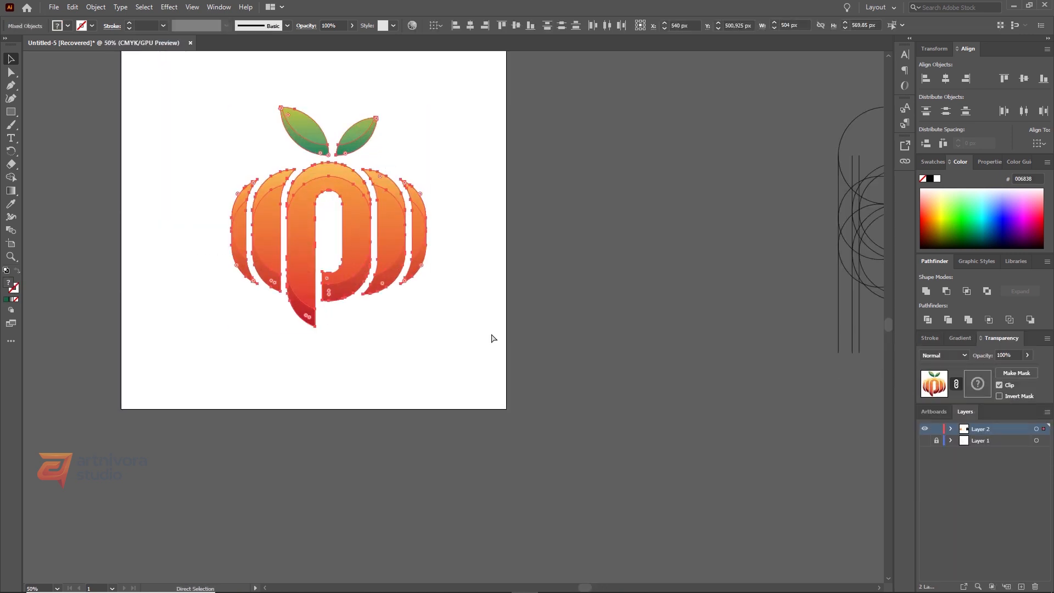
key("ctrl+g")
left_click(470, 25)
left_click(516, 25)
left_click(412, 87)
- Scale the logo group down proportionally and place it in the upper half of the artboard
scroll(321, 132, "down", 2)
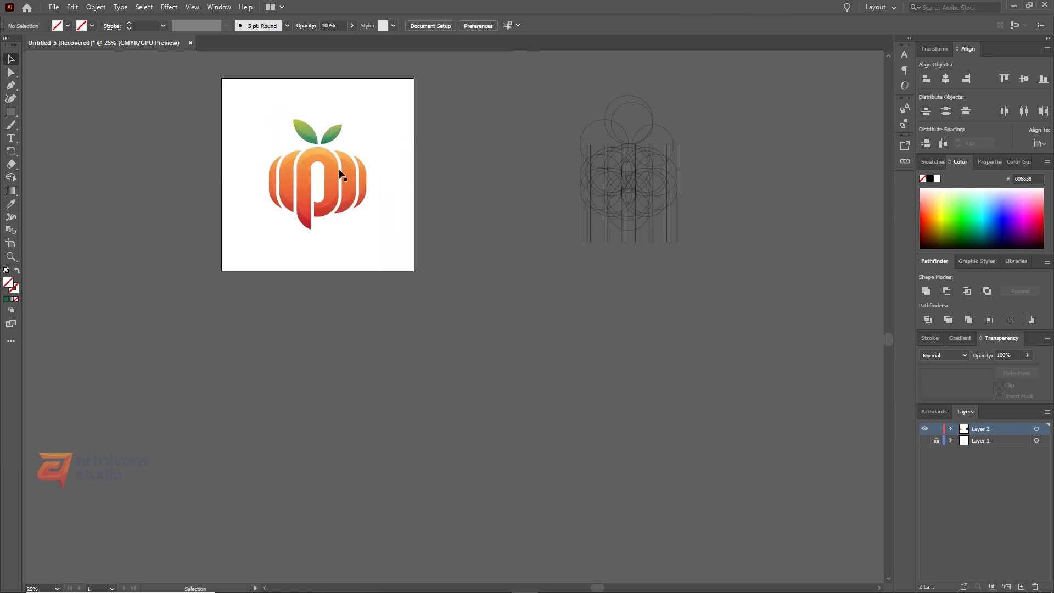
scroll(330, 165, "up", 2)
left_click(334, 163)
left_click_drag(403, 77, 391, 114)
left_click(391, 114)
- Add the text PITANGO DIGITAL below the logo in 12 pt Myriad Pro Regular
scroll(336, 196, "up", 1)
scroll(440, 164, "down", 2)
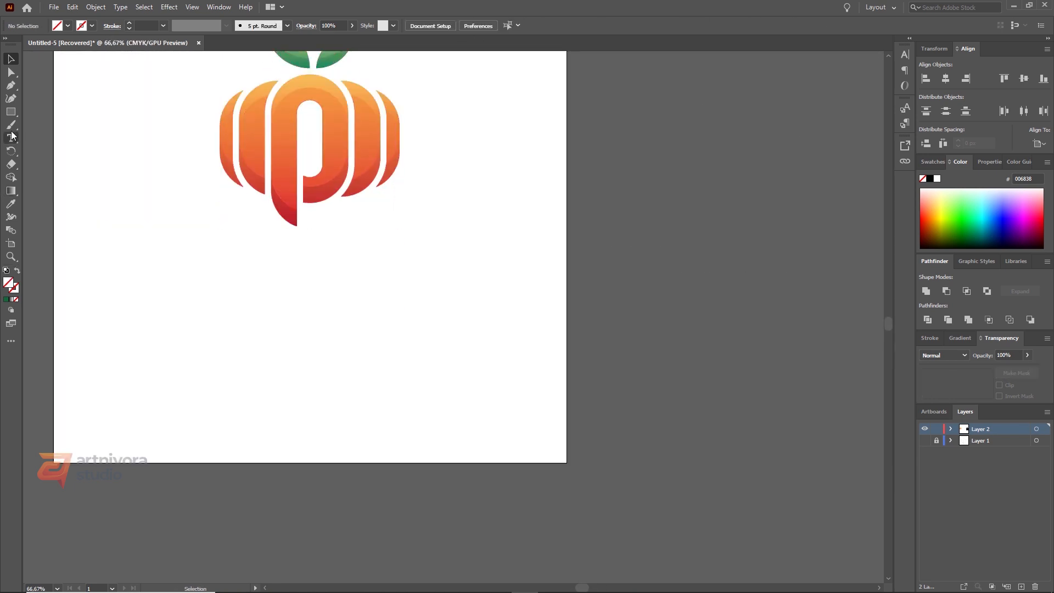
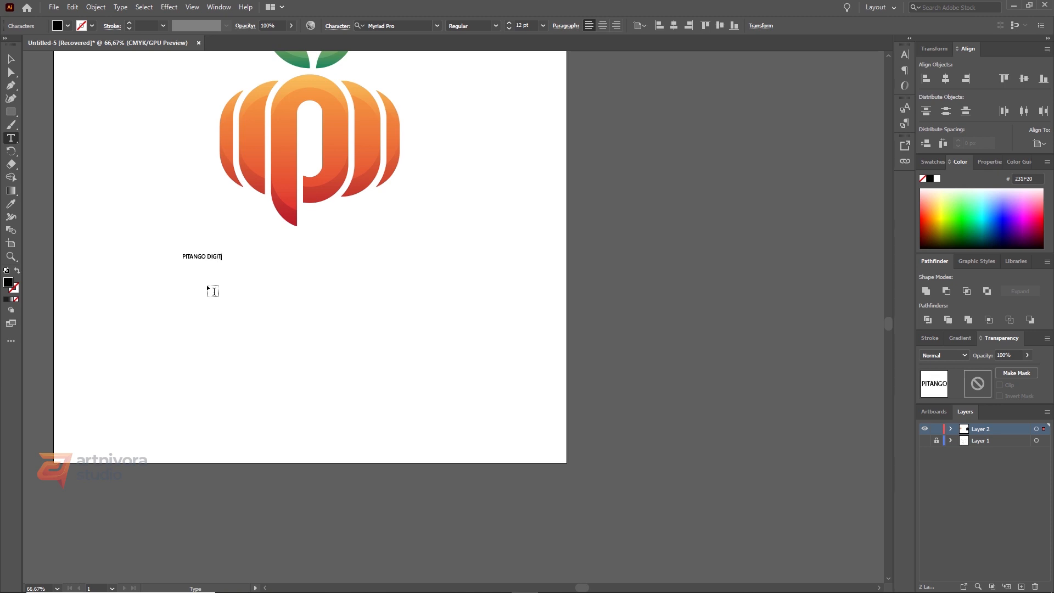
left_click(10, 58)
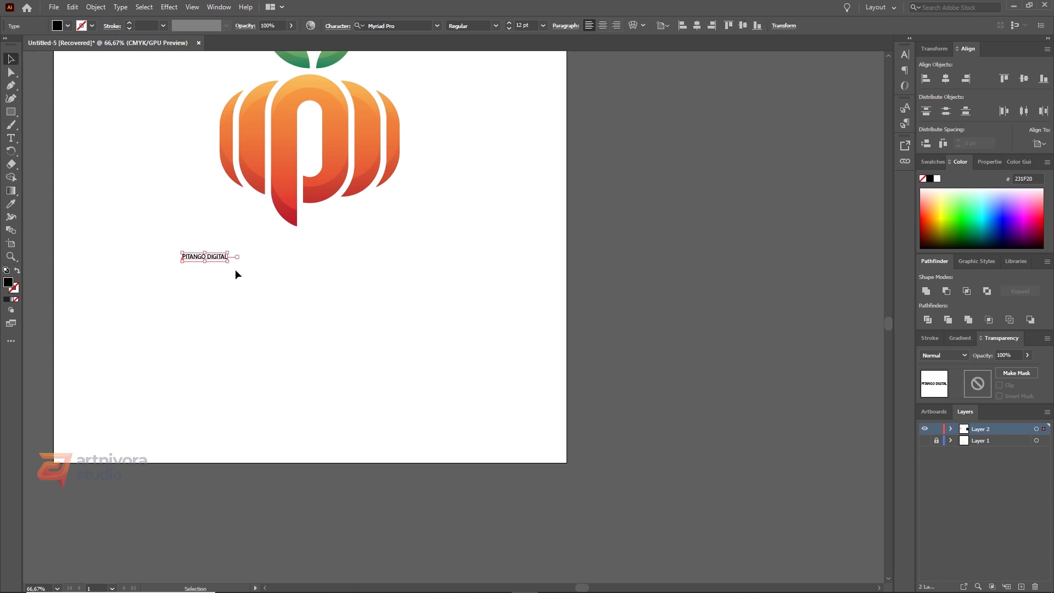
- Enlarge the PITANGO DIGITAL text to about 78 pt and set its font to Montserrat Bold
left_click_drag(241, 273, 477, 367)
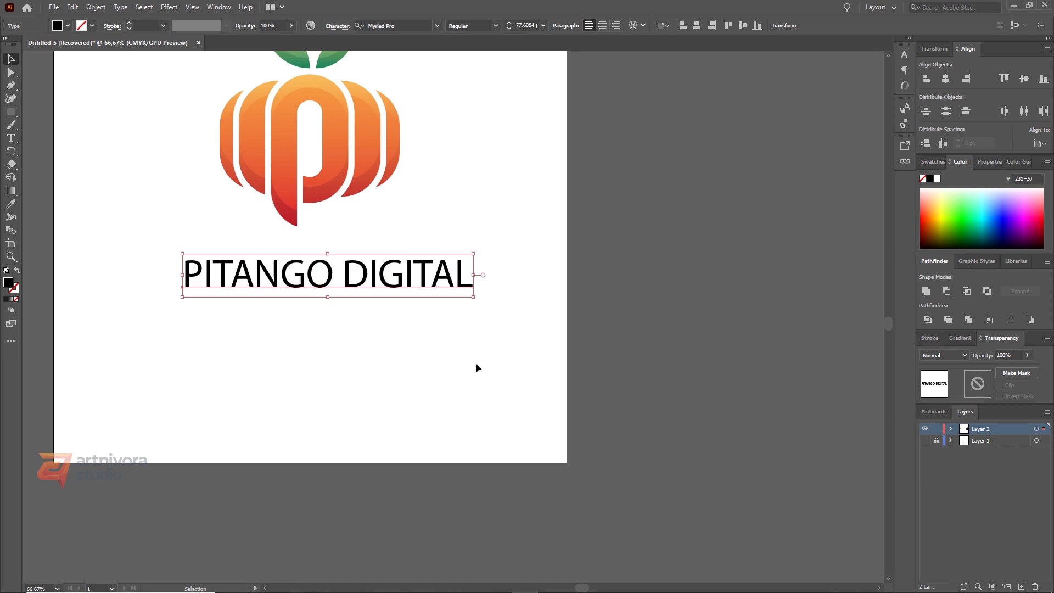
left_click(261, 257)
left_click(246, 277)
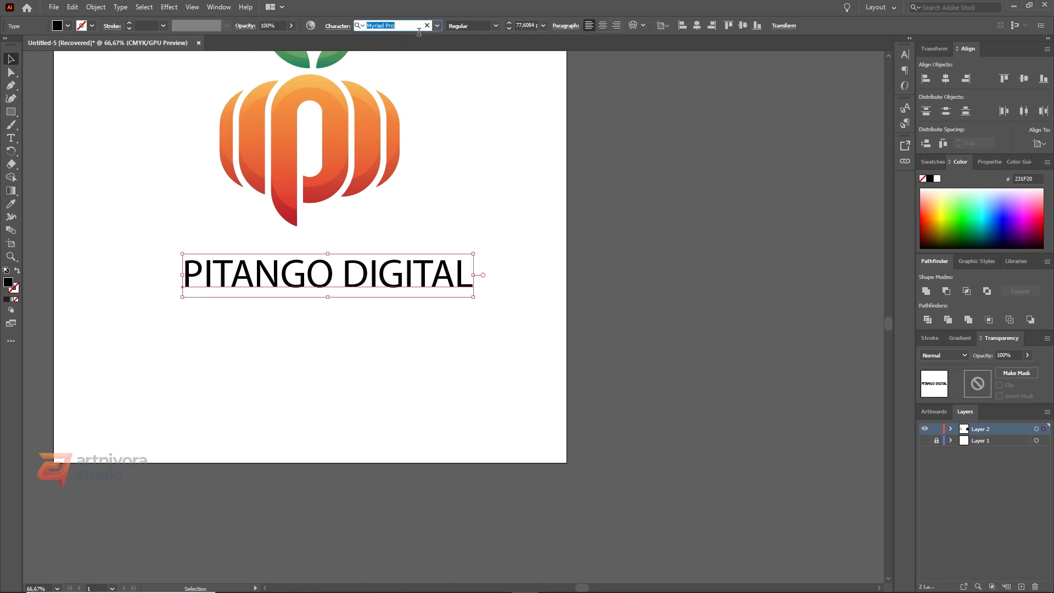
type("MONTS")
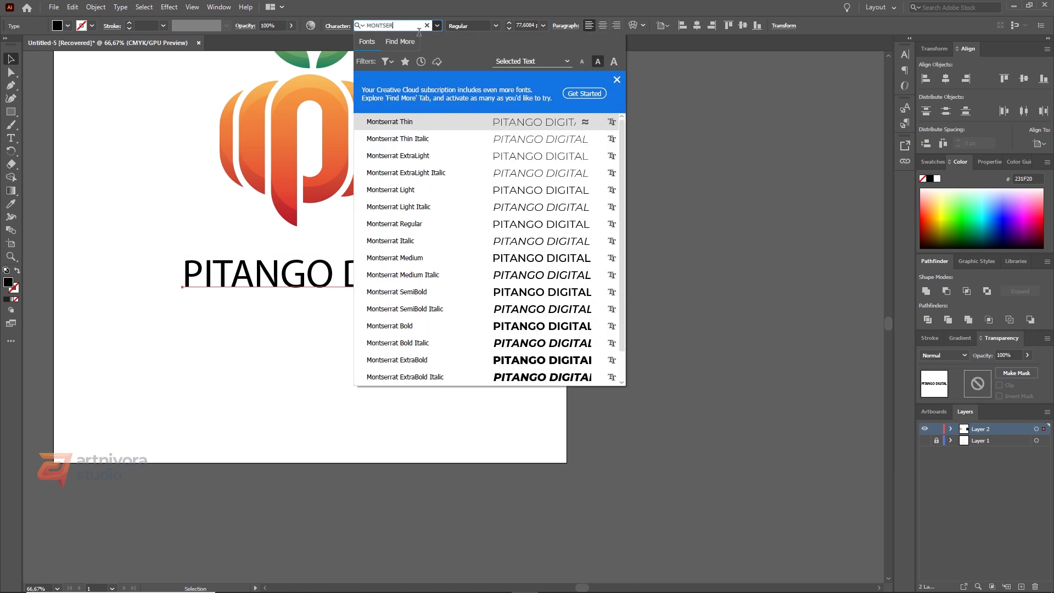
type("ER")
scroll(463, 261, "down", 1)
left_click(447, 295)
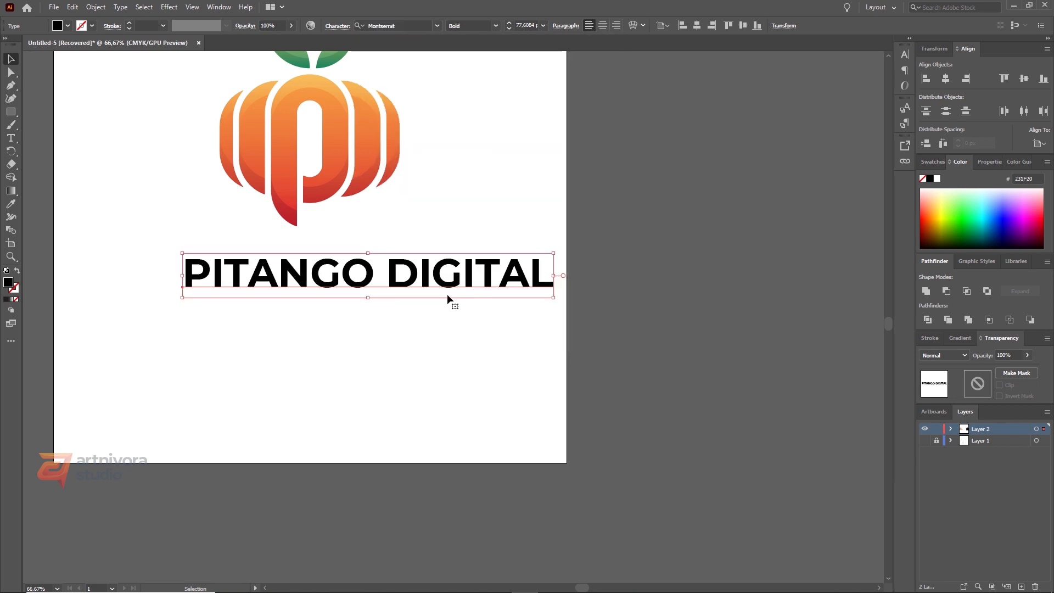
- Remove the space between the two words of the brand name and set DIGITAL in Montserrat Regular
double_click(374, 275)
key("Delete")
left_click_drag(376, 275, 553, 277)
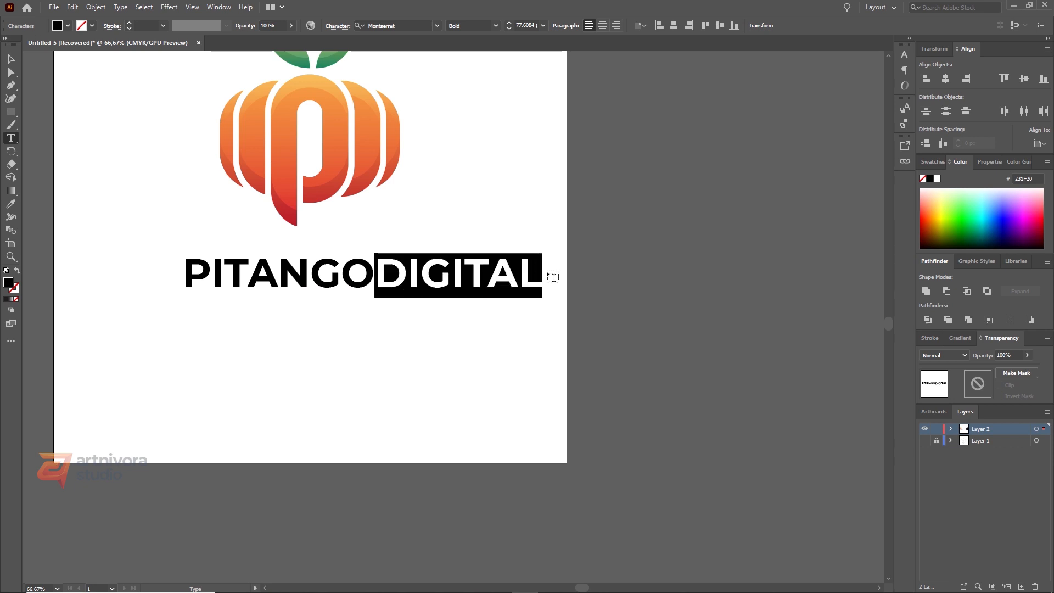
left_click(437, 26)
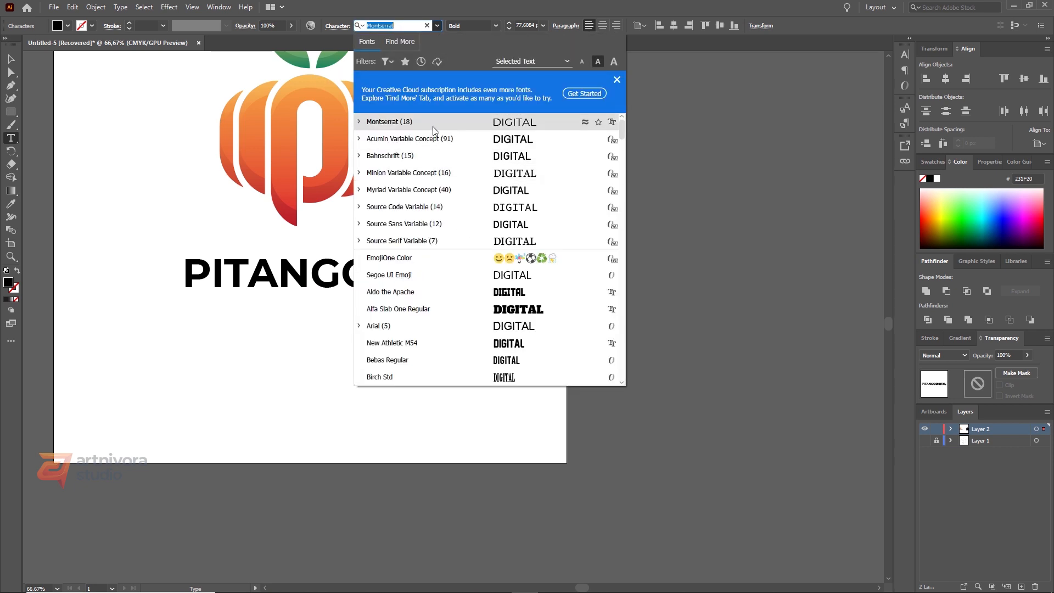
left_click(360, 121)
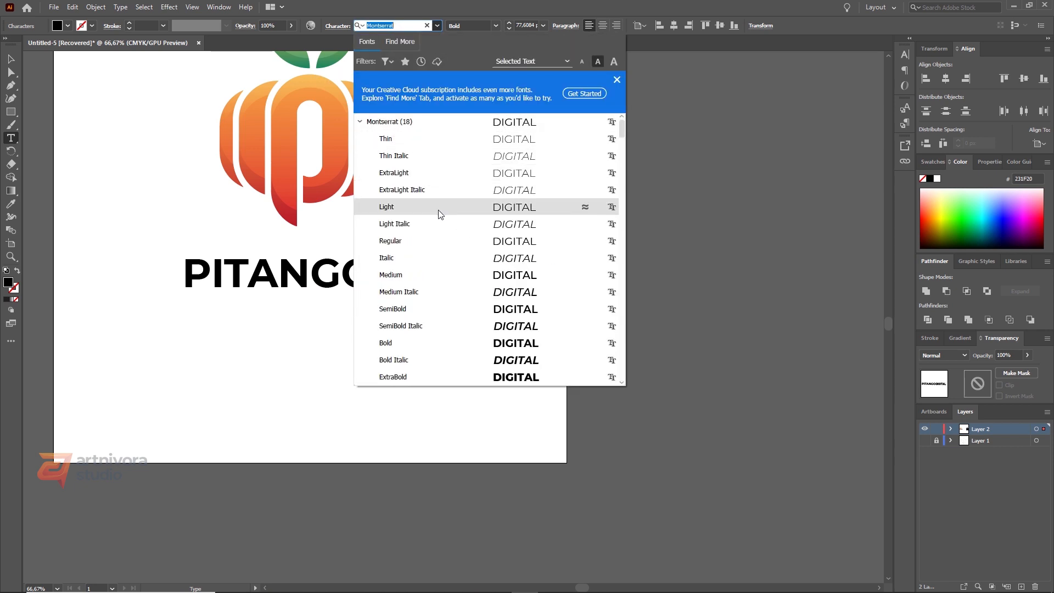
left_click(433, 243)
key("Escape")
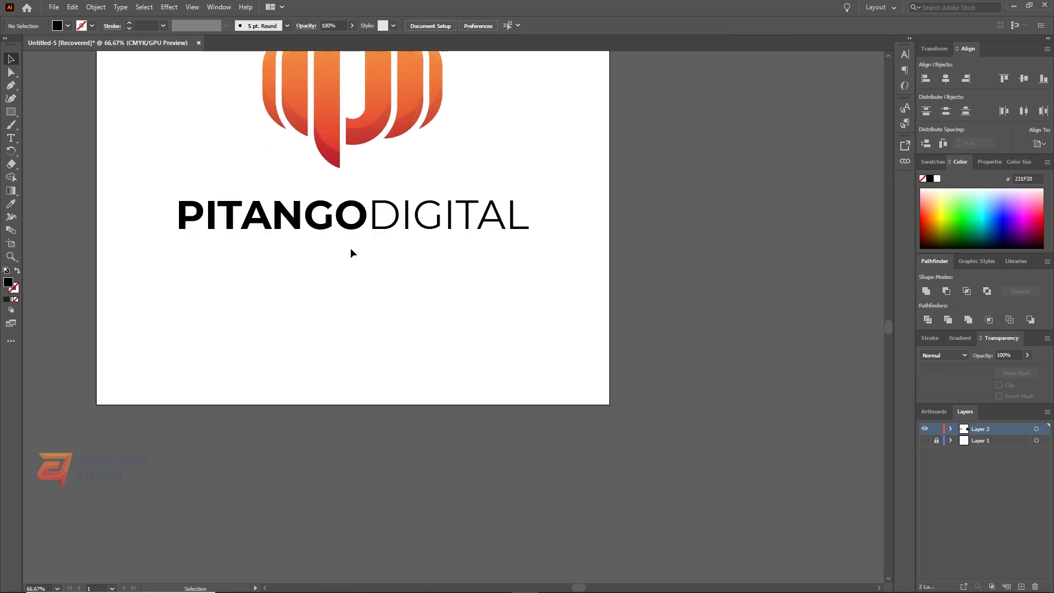
- Add the tagline GROWTH MARKETING below the brand name and enlarge it to about 34 pt
key("t")
left_click(218, 303)
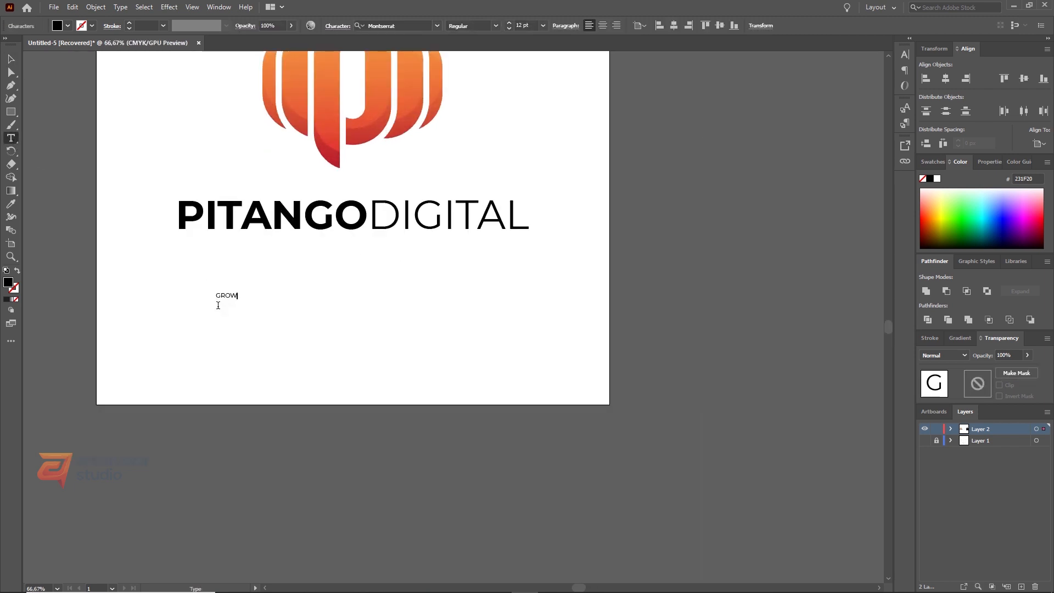
left_click(11, 60)
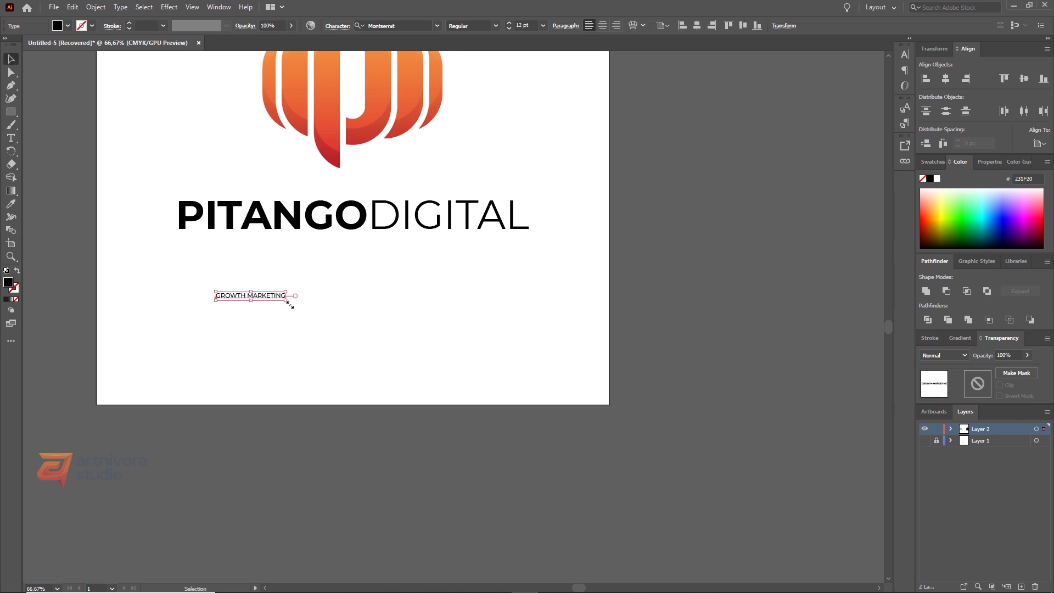
left_click_drag(287, 301, 416, 312)
- Set the tagline's tracking to 200 and its font weight to Medium
key("ctrl+t")
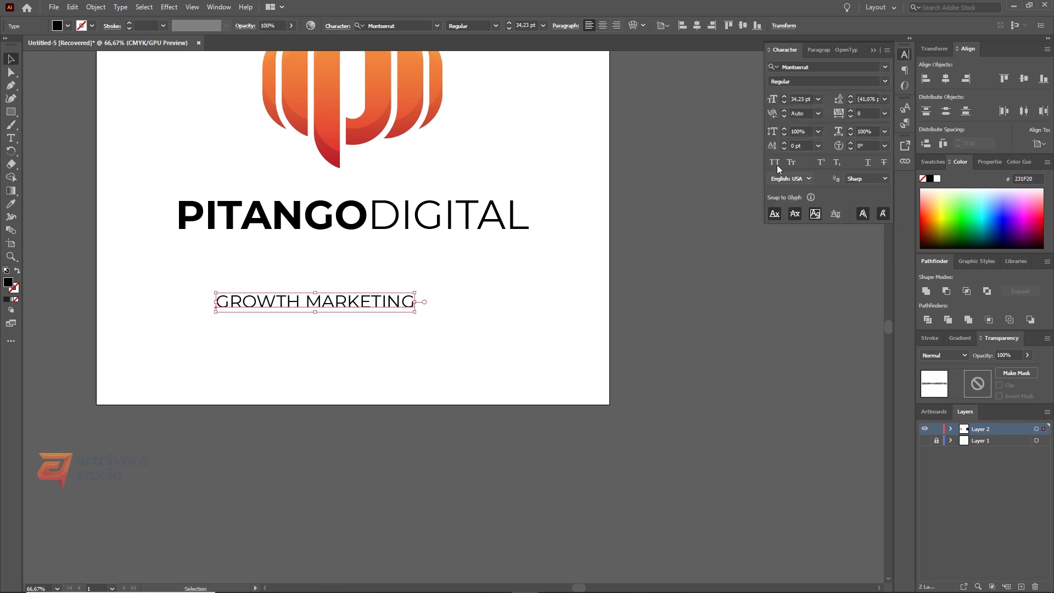
left_click(883, 133)
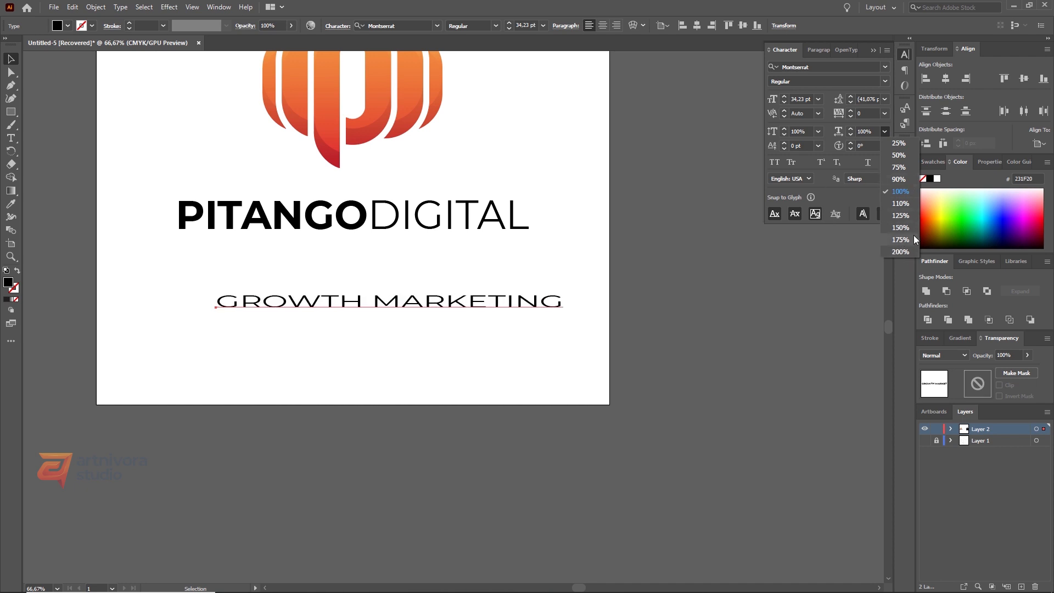
key("Escape")
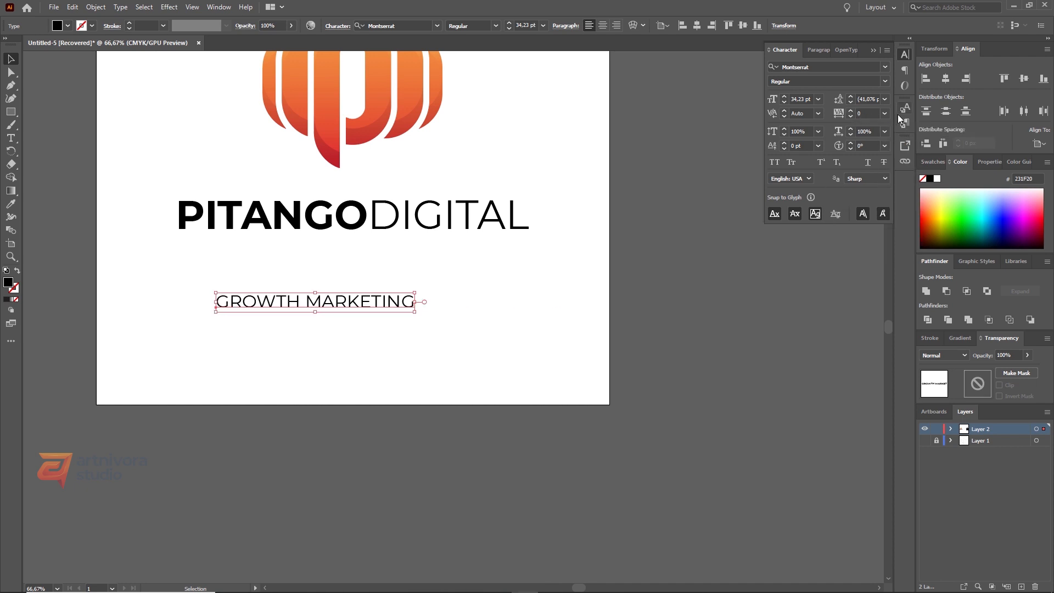
left_click(884, 114)
left_click(898, 287)
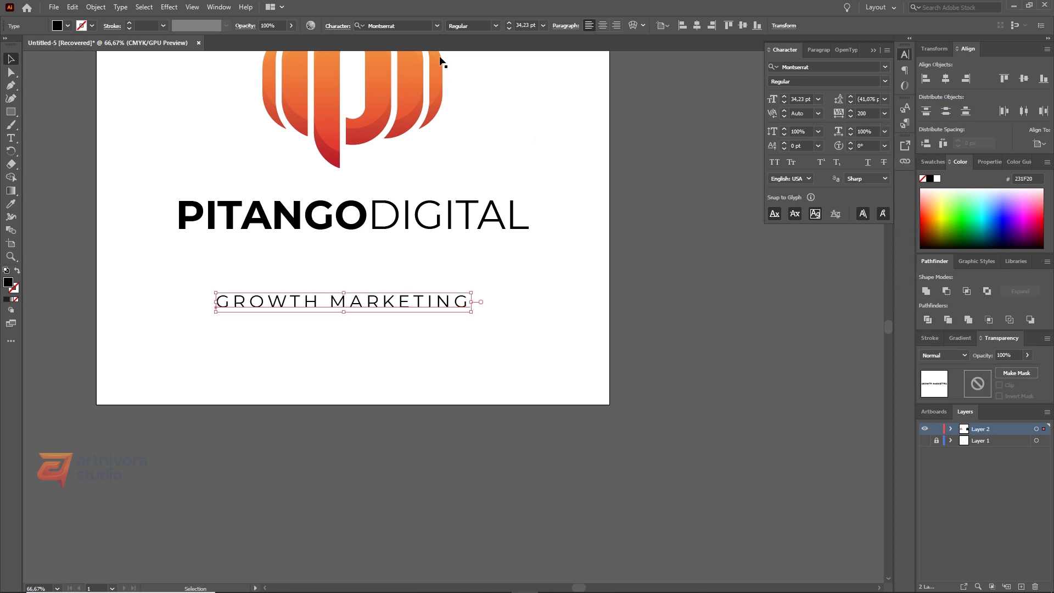
left_click(495, 25)
left_click(478, 137)
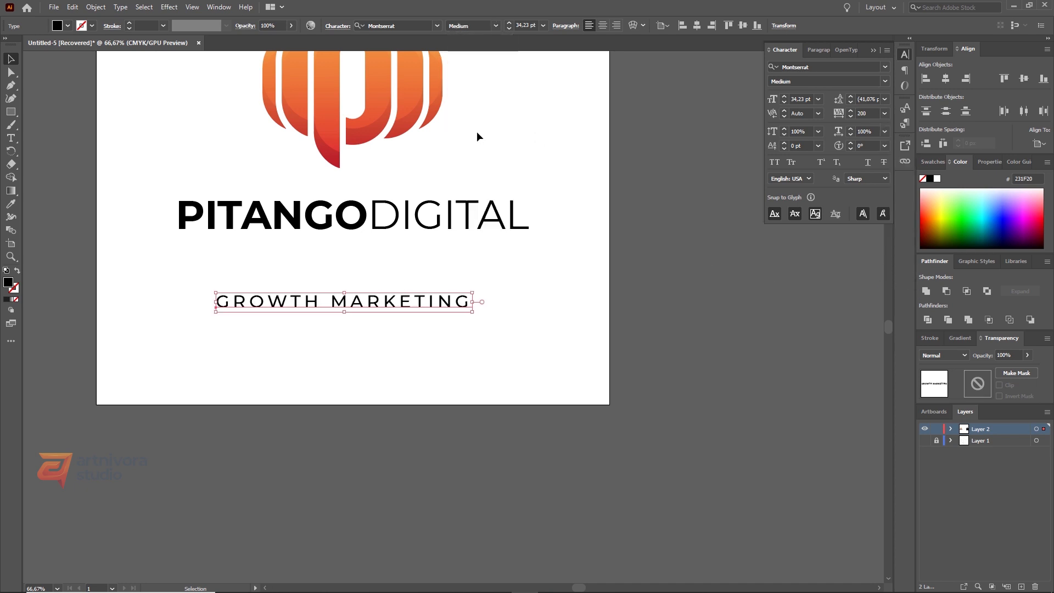
- Move the GROWTH MARKETING tagline up so it sits centered close beneath the brand name
left_click_drag(400, 302, 400, 254)
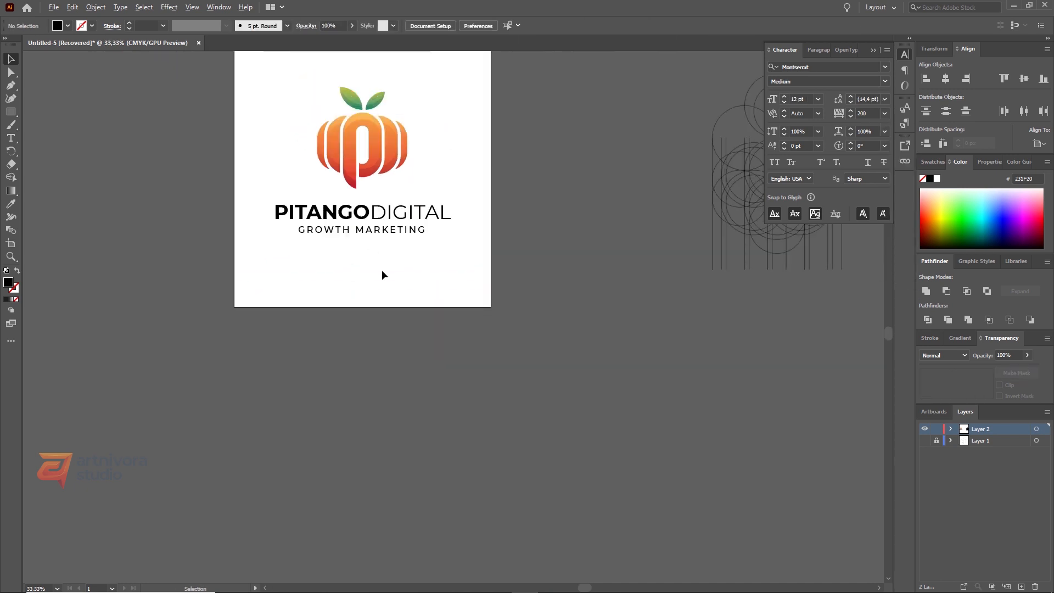
left_click_drag(481, 286, 479, 284)
key("ctrl+=")
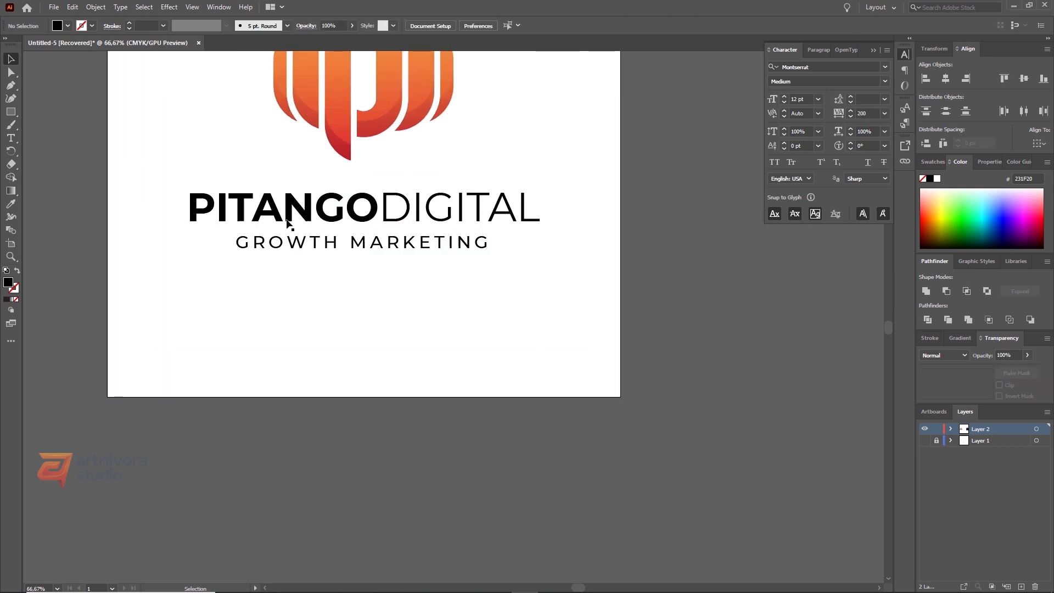